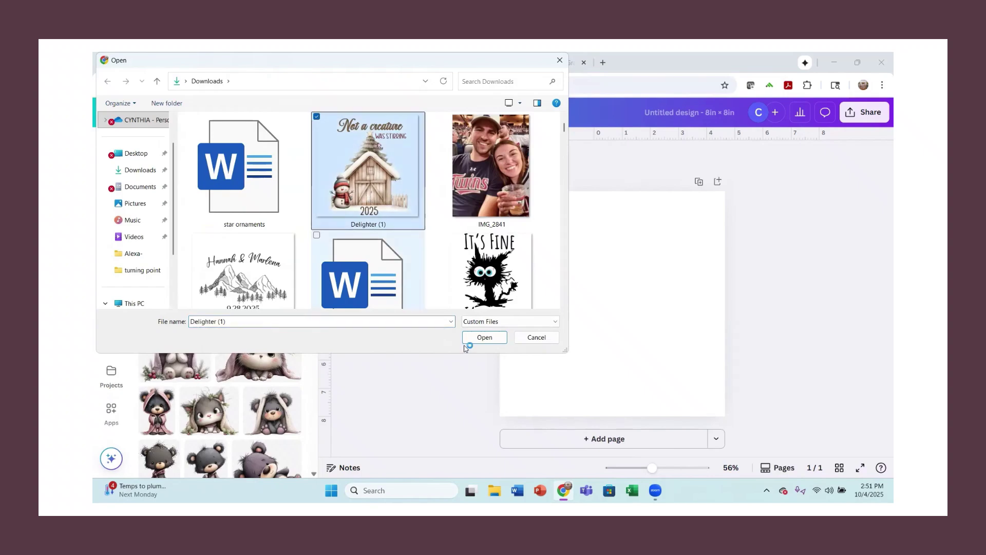
Upload the image file Delighter (1) from the Downloads folder
{"action": "left_click", "coordinate": [481, 339]}
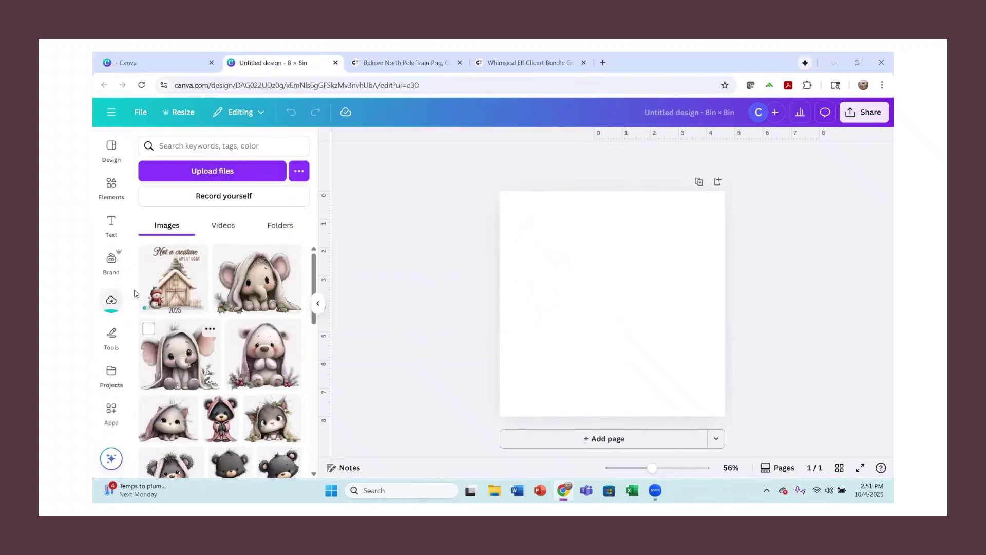
Add the uploaded side-view elf with the star-topped holly branch to the page and move it down to the page's lower edge
{"action": "mouse_move", "coordinate": [180, 362]}
{"action": "scroll", "coordinate": [180, 363], "scroll_direction": "down", "scroll_amount": 10}
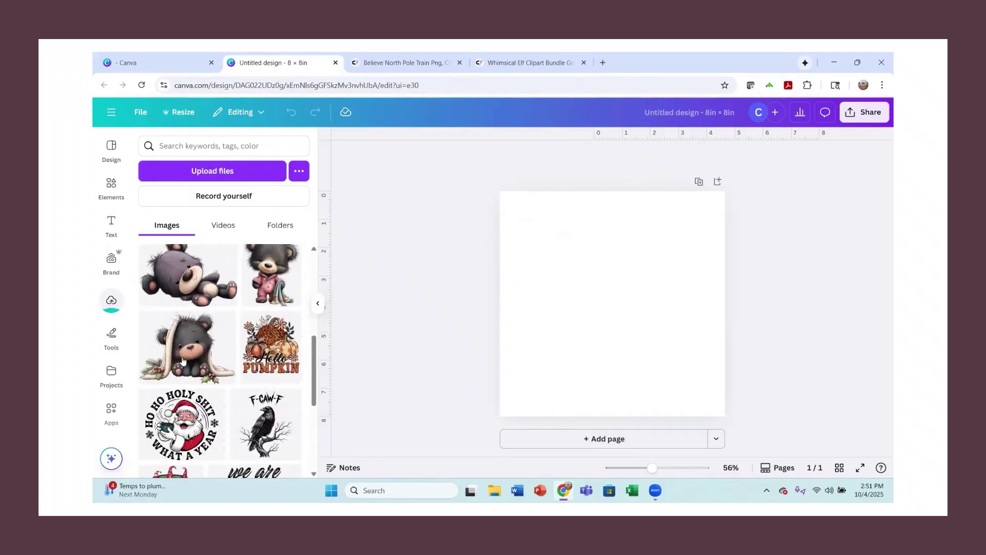
{"action": "scroll", "coordinate": [182, 359], "scroll_direction": "down", "scroll_amount": 10}
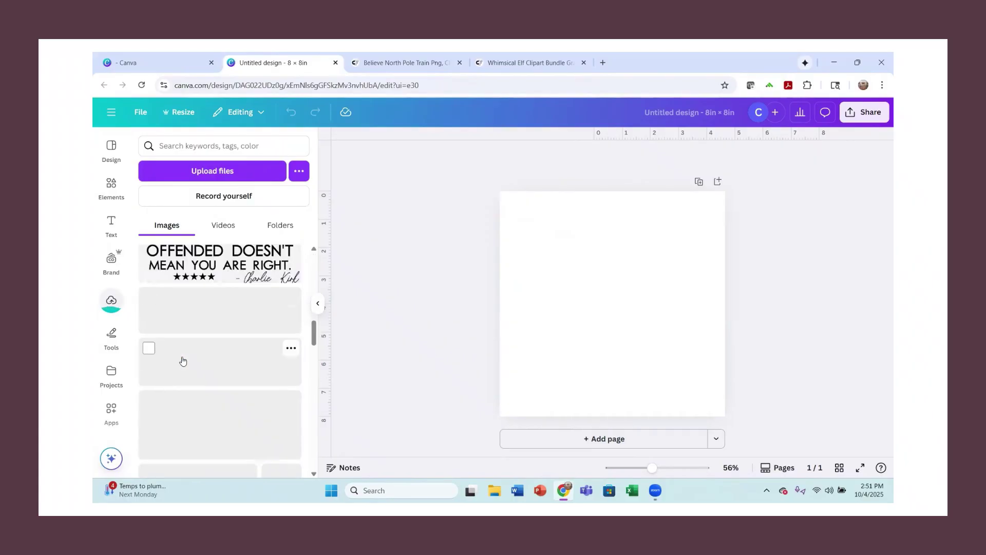
{"action": "scroll", "coordinate": [182, 361], "scroll_direction": "down", "scroll_amount": 10}
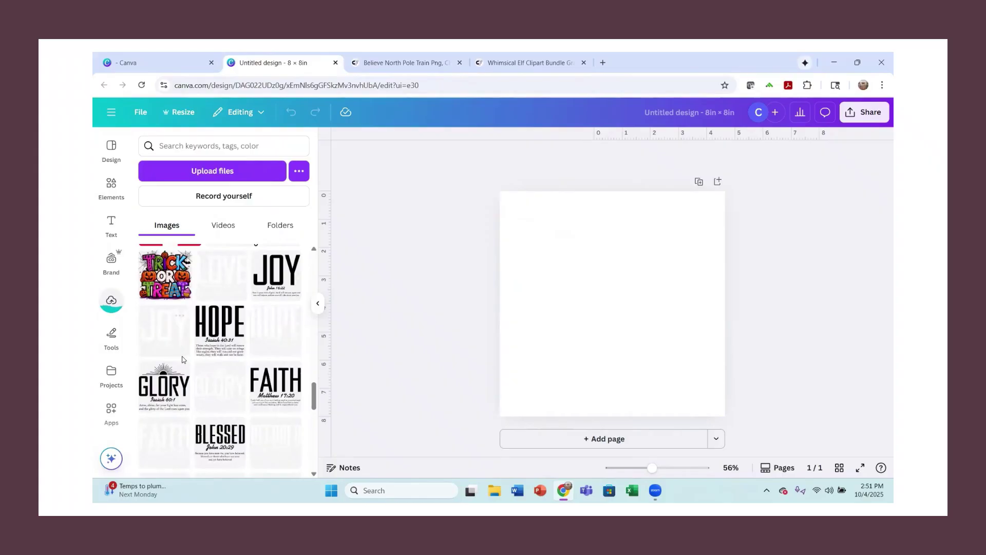
{"action": "scroll", "coordinate": [182, 359], "scroll_direction": "down", "scroll_amount": 5}
{"action": "scroll", "coordinate": [183, 359], "scroll_direction": "up", "scroll_amount": 2}
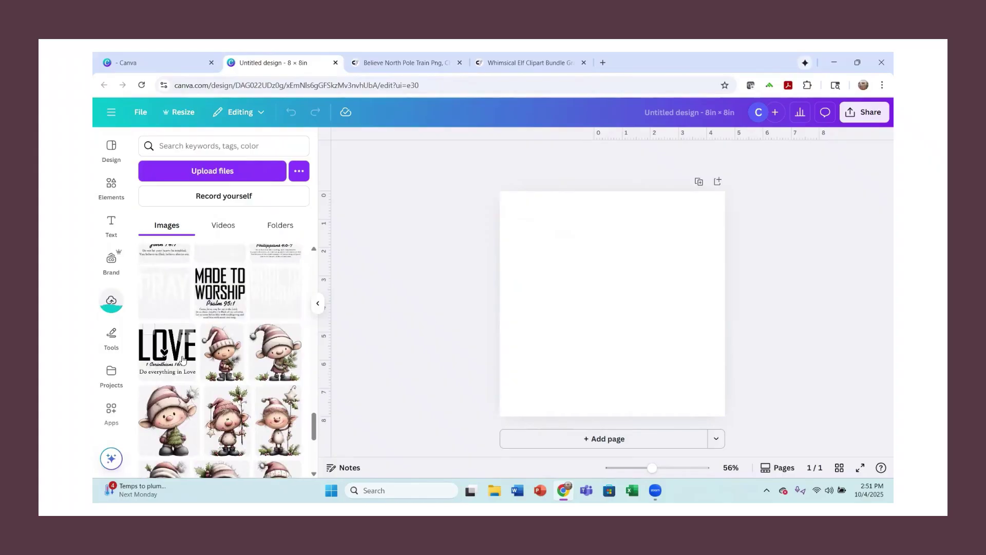
{"action": "scroll", "coordinate": [182, 359], "scroll_direction": "down", "scroll_amount": 3}
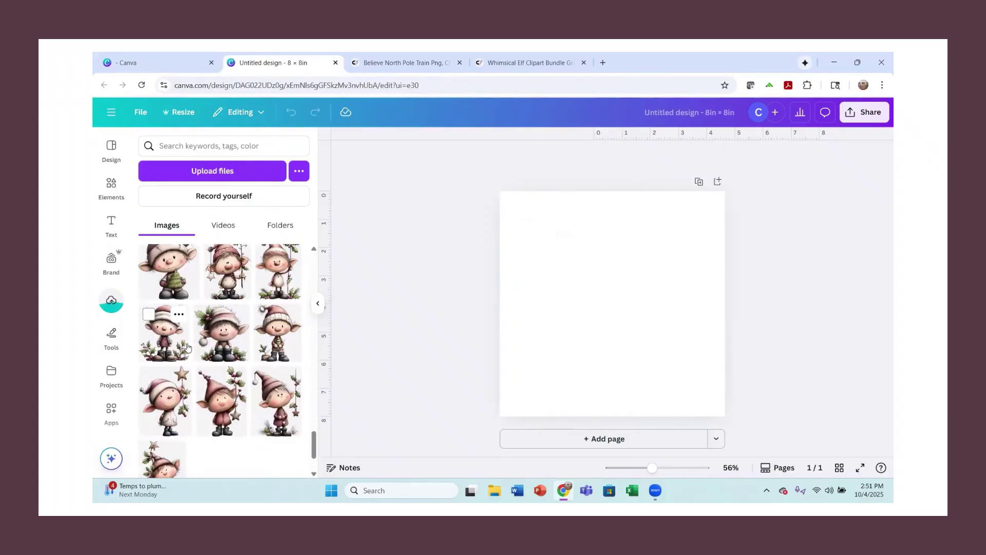
{"action": "scroll", "coordinate": [226, 365], "scroll_direction": "down", "scroll_amount": 2}
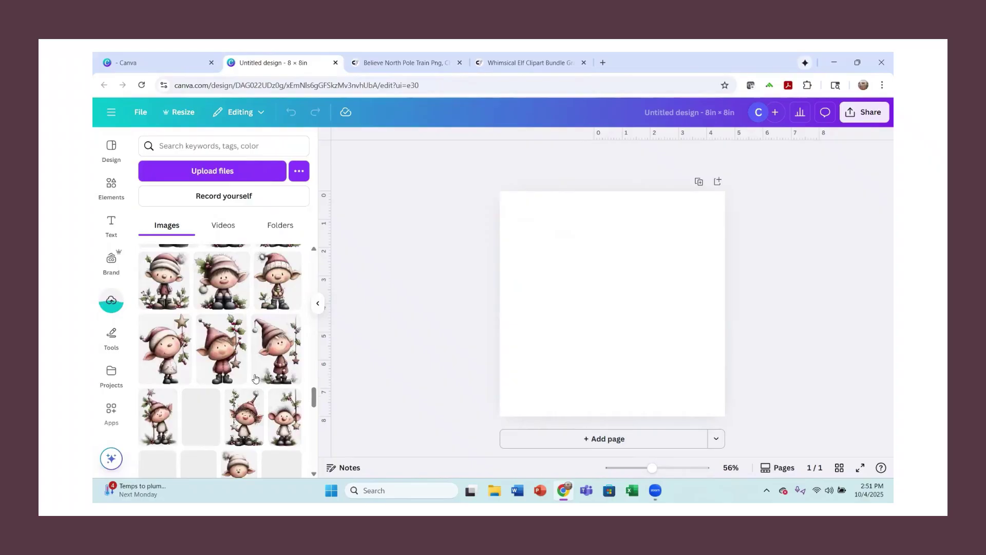
{"action": "scroll", "coordinate": [236, 379], "scroll_direction": "down", "scroll_amount": 2}
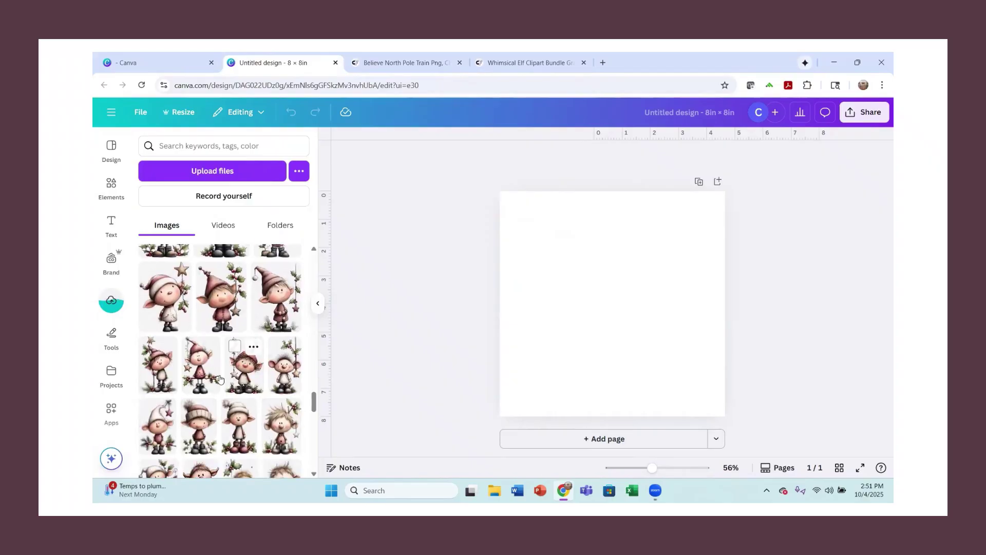
{"action": "scroll", "coordinate": [211, 359], "scroll_direction": "down", "scroll_amount": 2}
{"action": "scroll", "coordinate": [206, 383], "scroll_direction": "down", "scroll_amount": 2}
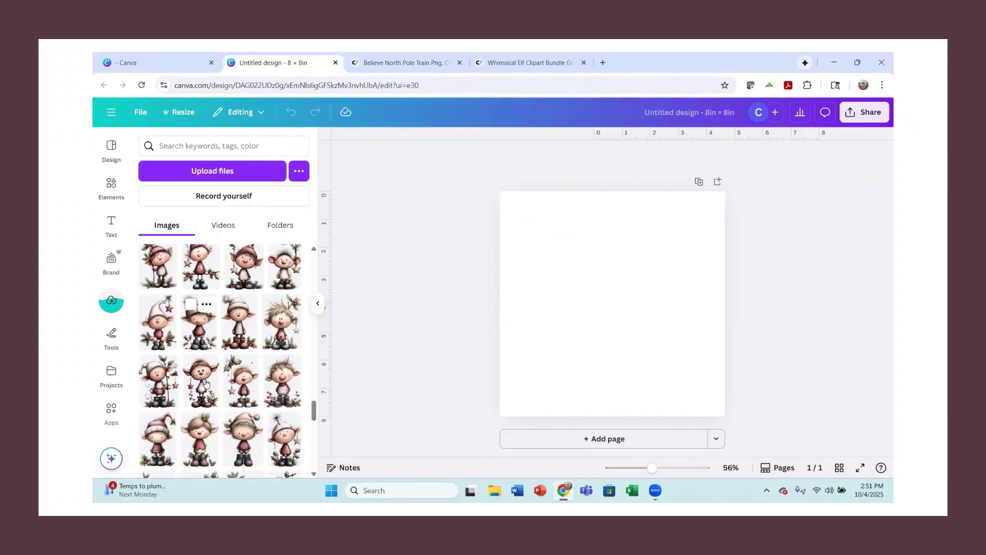
{"action": "scroll", "coordinate": [206, 383], "scroll_direction": "down", "scroll_amount": 2}
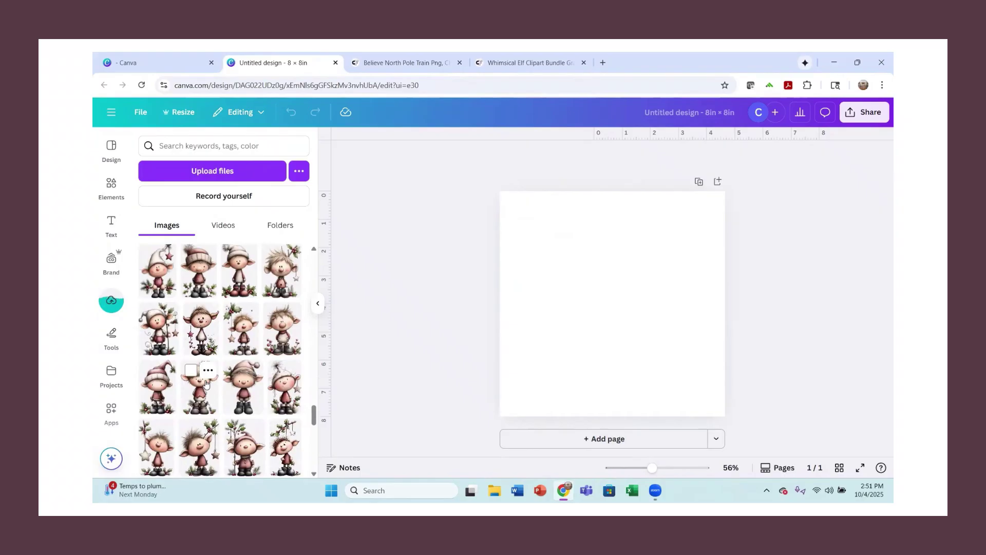
{"action": "scroll", "coordinate": [206, 383], "scroll_direction": "down", "scroll_amount": 3}
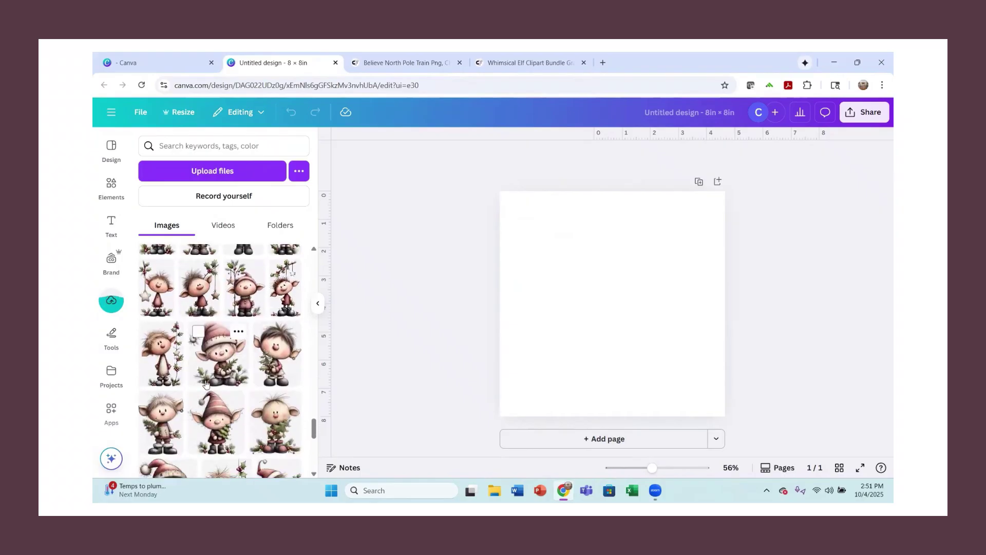
{"action": "scroll", "coordinate": [206, 383], "scroll_direction": "down", "scroll_amount": 2}
{"action": "scroll", "coordinate": [206, 382], "scroll_direction": "down", "scroll_amount": 1}
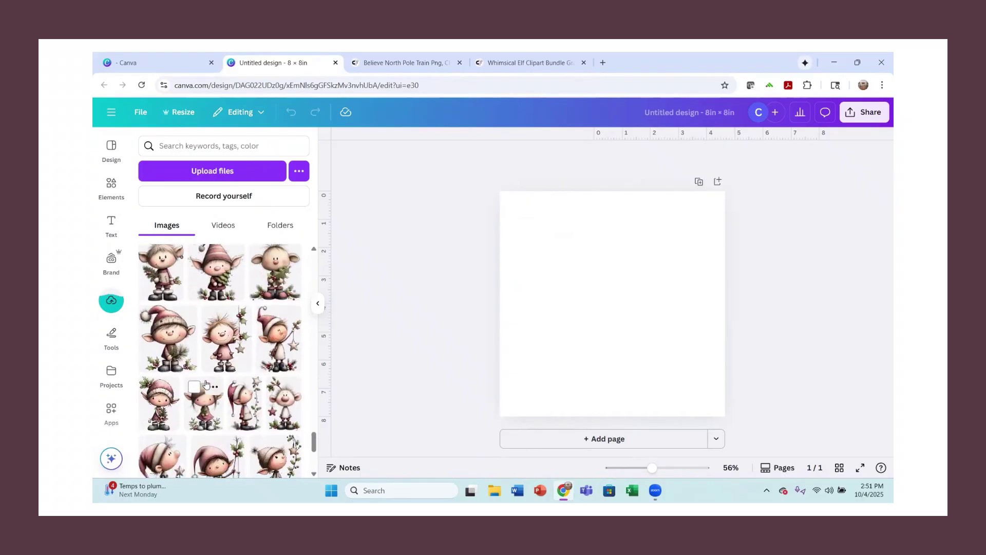
{"action": "scroll", "coordinate": [205, 383], "scroll_direction": "down", "scroll_amount": 1}
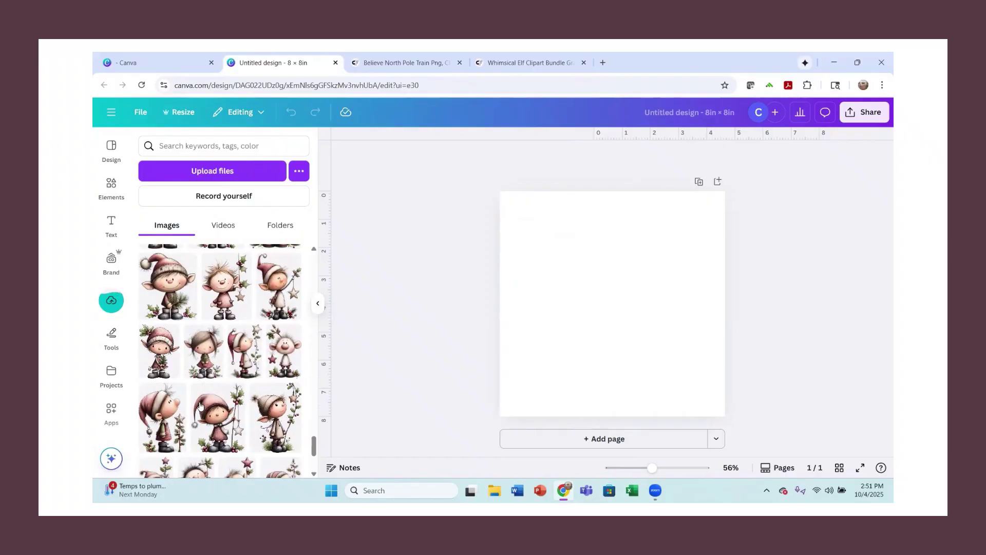
{"action": "scroll", "coordinate": [166, 435], "scroll_direction": "down", "scroll_amount": 2}
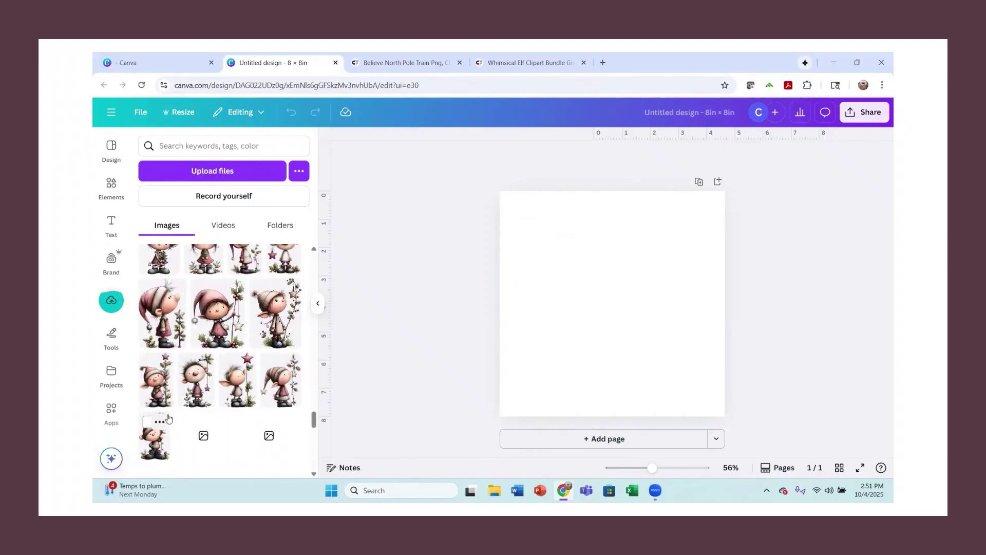
{"action": "left_click", "coordinate": [169, 334]}
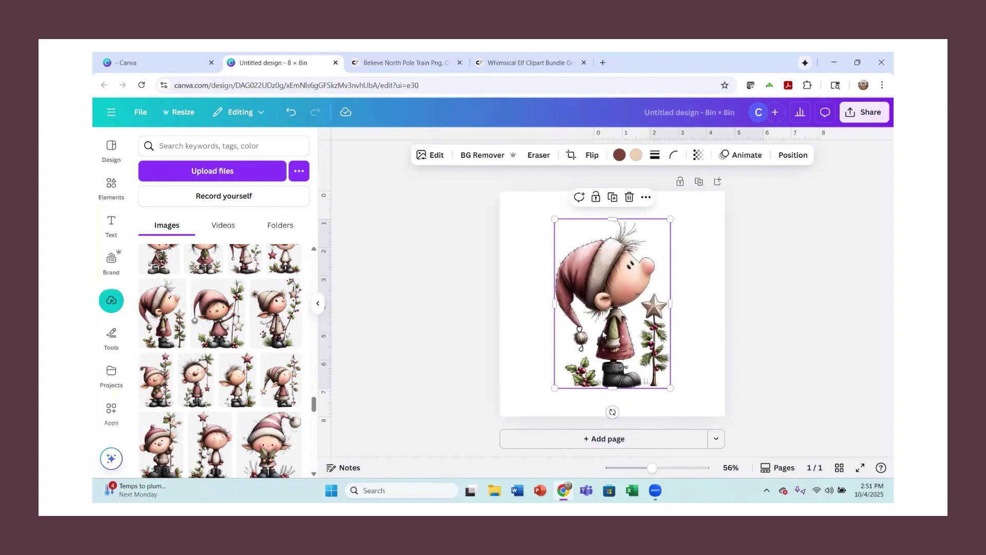
{"action": "left_click_drag", "start_coordinate": [616, 336], "coordinate": [615, 365]}
Place the uploaded Believe train image in the page's upper left area and move the elf to the lower right corner
{"action": "left_click", "coordinate": [390, 62]}
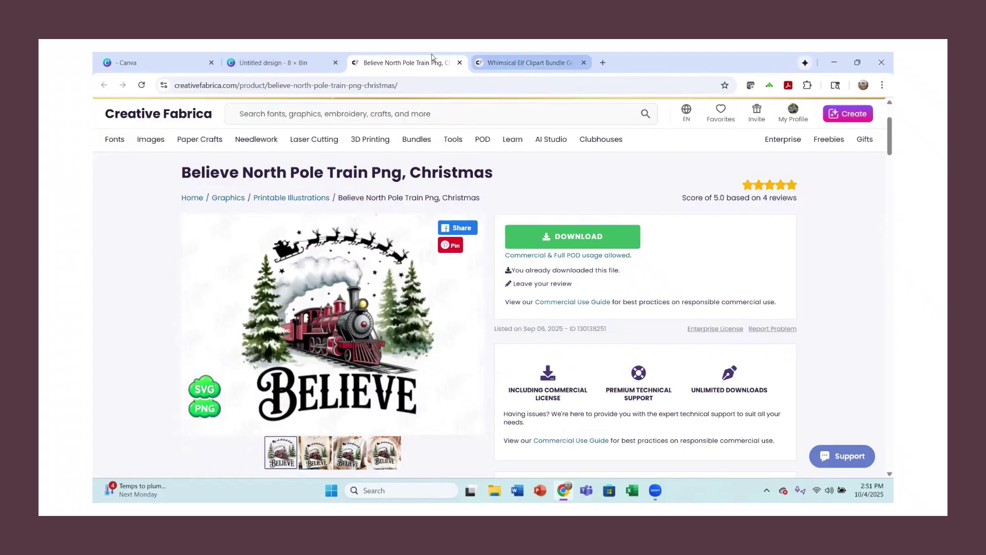
{"action": "left_click", "coordinate": [288, 62]}
{"action": "scroll", "coordinate": [194, 380], "scroll_direction": "down", "scroll_amount": 10}
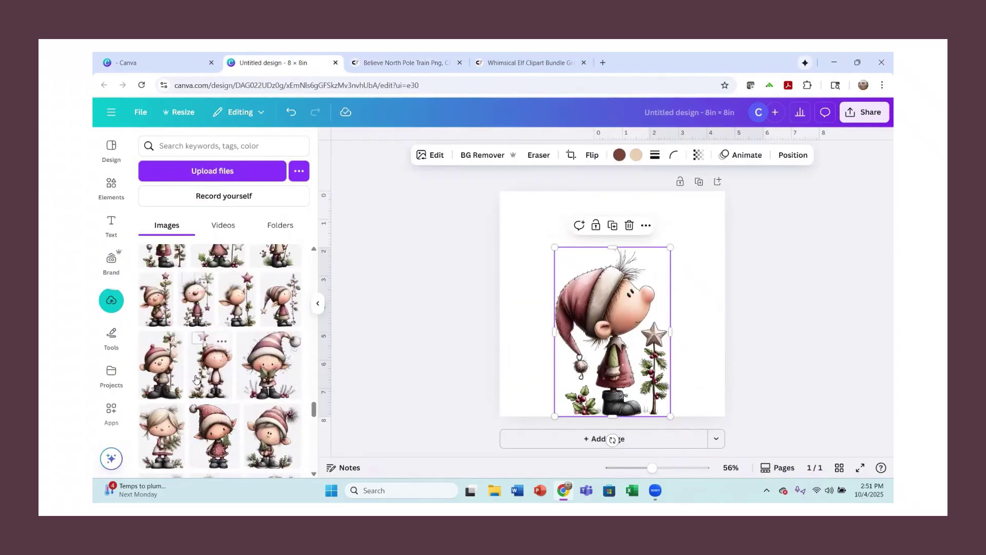
{"action": "scroll", "coordinate": [195, 378], "scroll_direction": "down", "scroll_amount": 5}
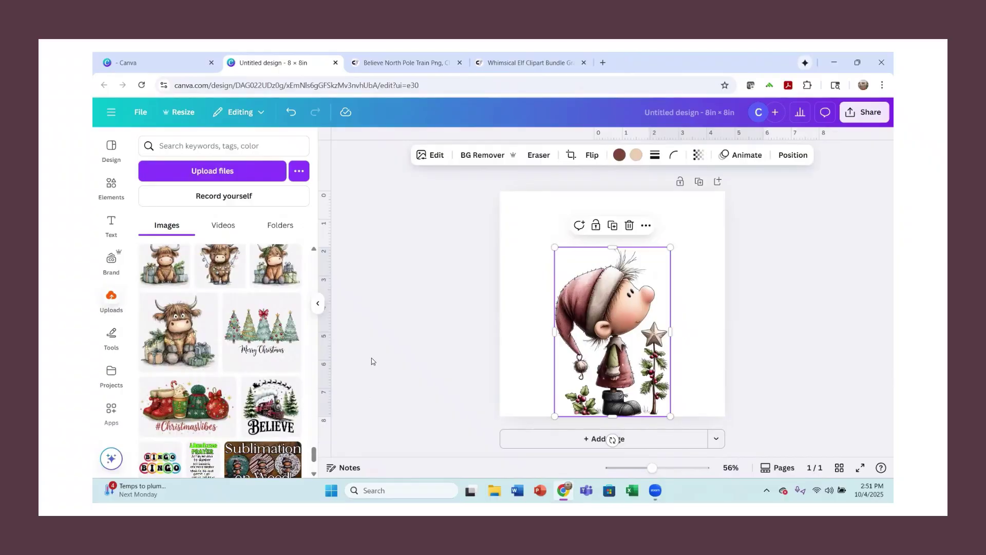
{"action": "left_click", "coordinate": [268, 424]}
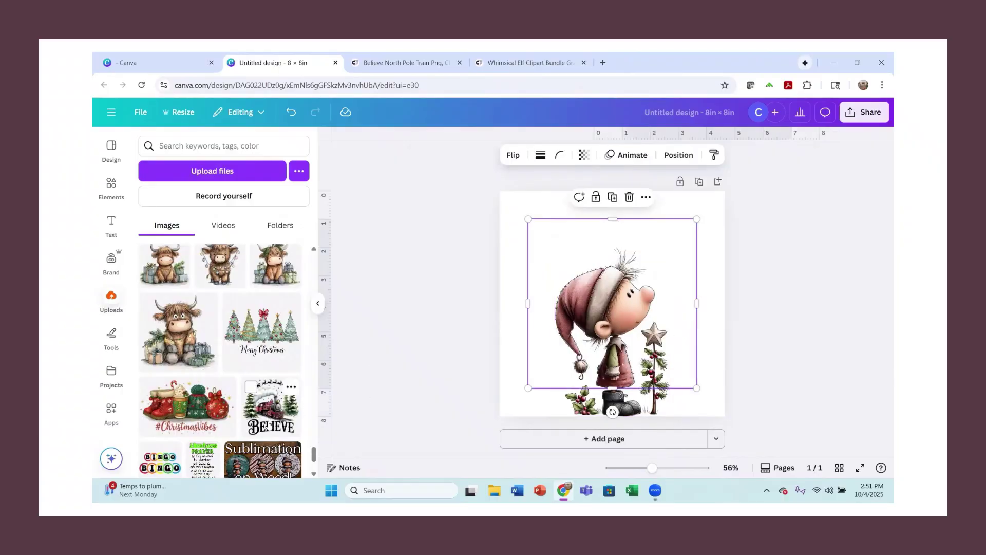
{"action": "left_click_drag", "start_coordinate": [596, 324], "coordinate": [575, 301]}
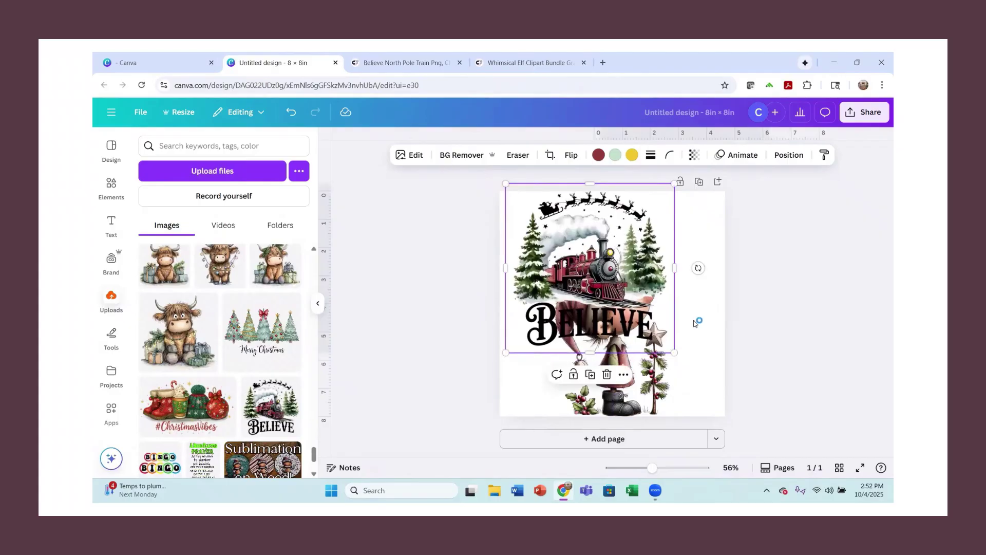
{"action": "left_click_drag", "start_coordinate": [624, 407], "coordinate": [692, 404]}
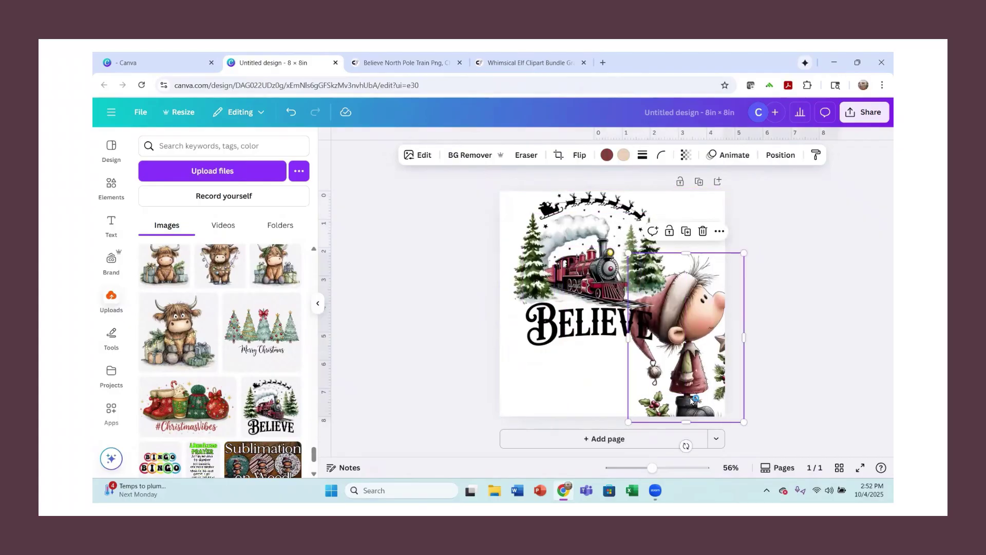
Crop the train image down to its BELIEVE lettering and move the lettering to the top of the page
{"action": "left_click", "coordinate": [584, 312]}
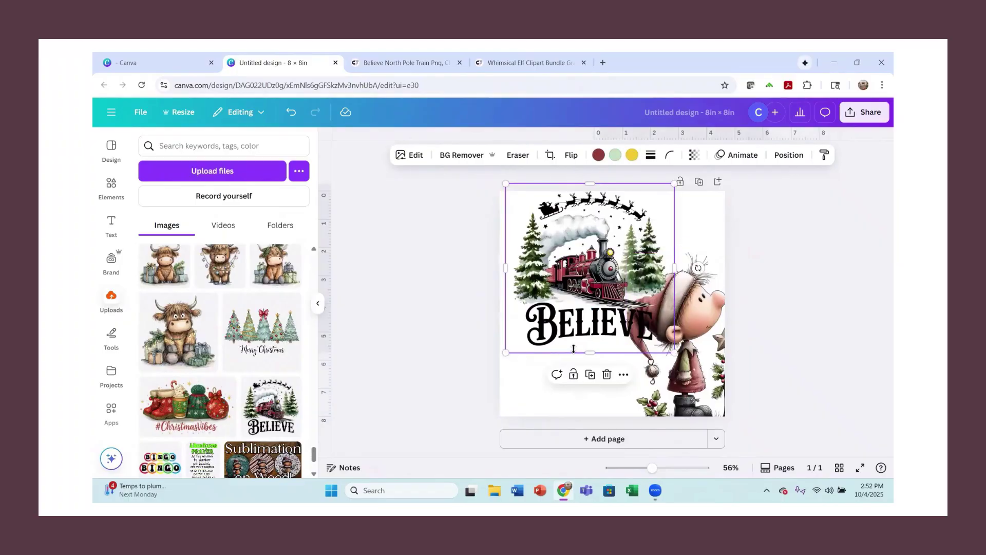
{"action": "left_click_drag", "start_coordinate": [586, 353], "coordinate": [584, 349]}
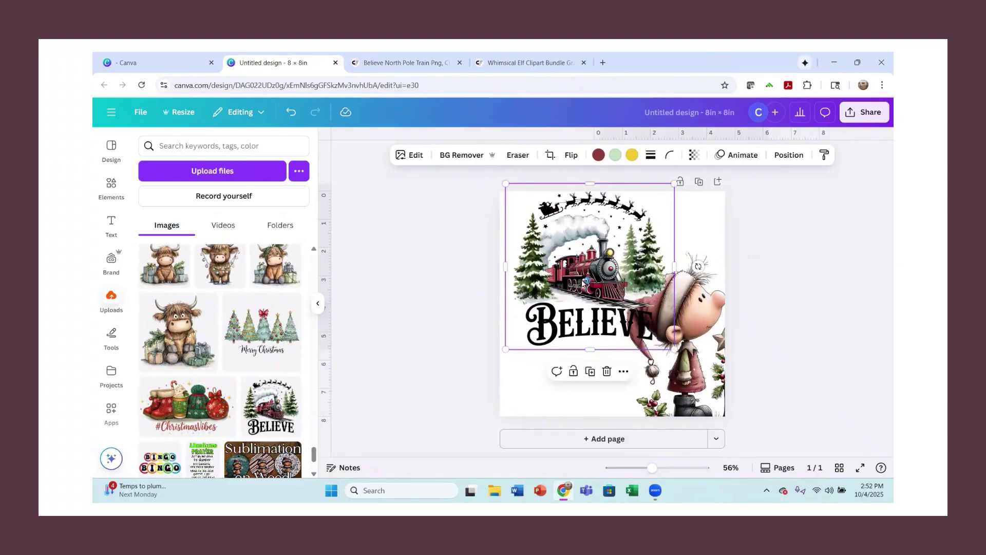
{"action": "left_click_drag", "start_coordinate": [586, 181], "coordinate": [576, 298]}
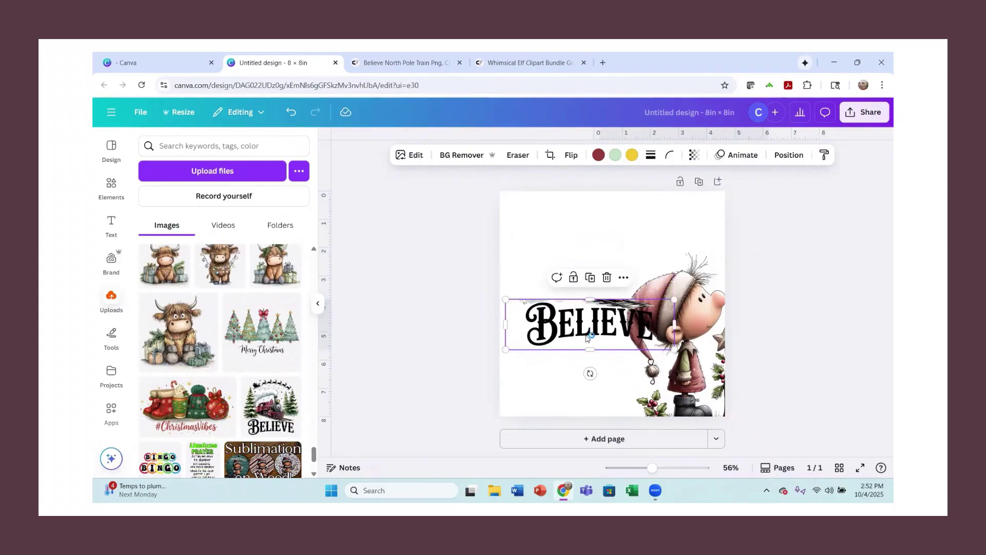
{"action": "left_click_drag", "start_coordinate": [519, 331], "coordinate": [535, 233]}
Erase the tree base, snow and tracks just above the BELIEVE lettering with Magic Eraser, using brush sizes 40 and 20
{"action": "left_click", "coordinate": [417, 156]}
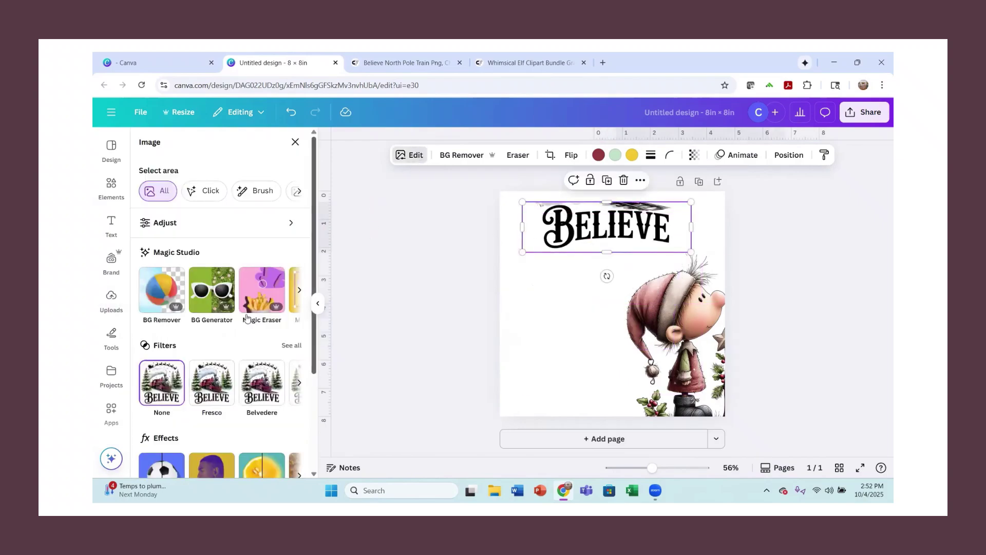
{"action": "left_click", "coordinate": [261, 295]}
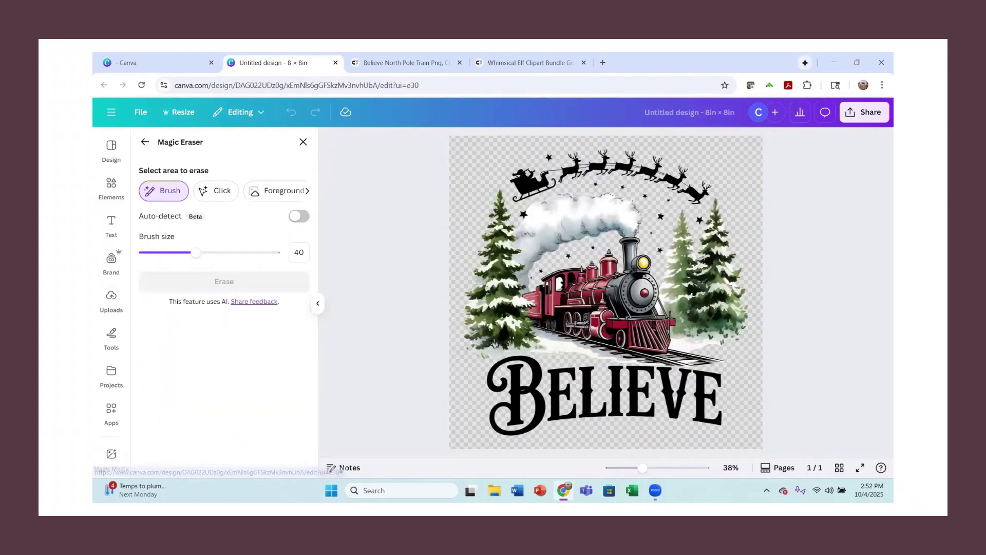
{"action": "mouse_move", "coordinate": [476, 349]}
{"action": "left_mouse_down"}
{"action": "mouse_move", "coordinate": [544, 331]}
{"action": "mouse_move", "coordinate": [628, 334]}
{"action": "left_mouse_up"}
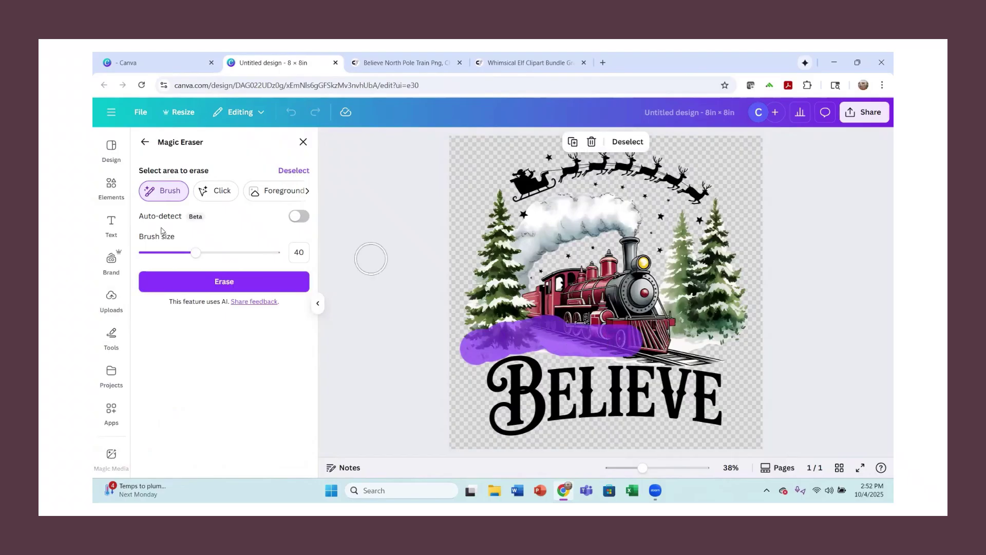
{"action": "left_click_drag", "start_coordinate": [196, 252], "coordinate": [169, 256]}
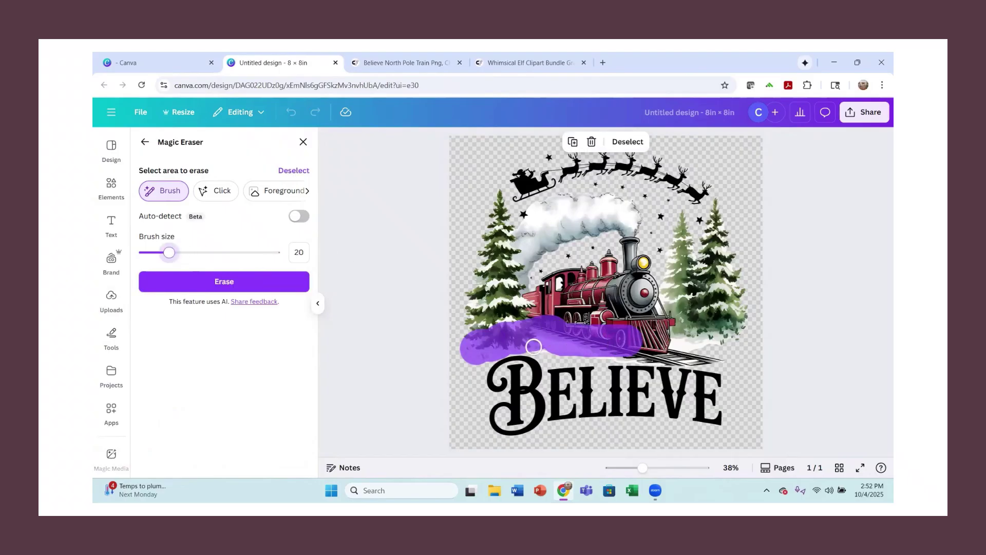
{"action": "left_click_drag", "start_coordinate": [608, 352], "coordinate": [690, 358]}
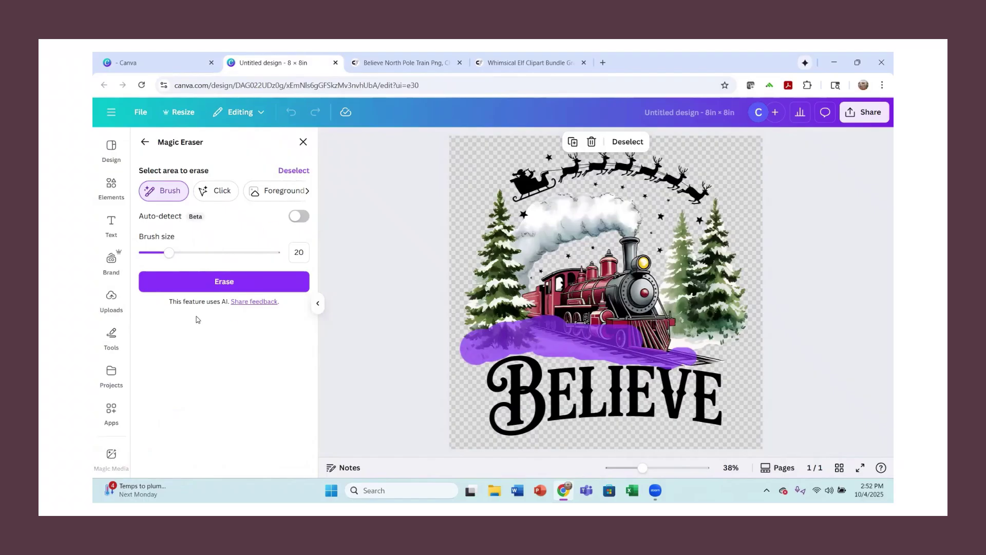
{"action": "left_click", "coordinate": [204, 287]}
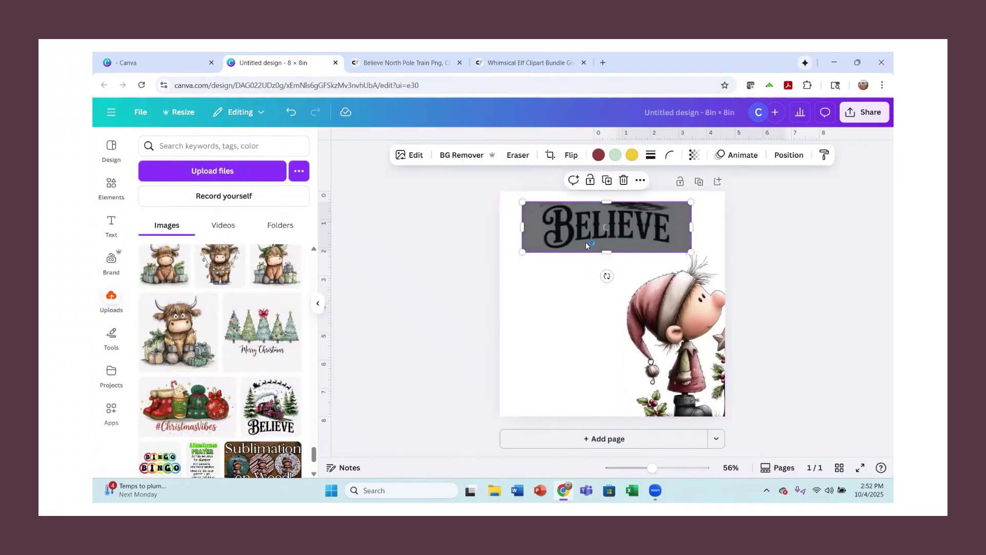
Erase the leftover track fragments above the end of the BELIEVE lettering with Magic Eraser at brush size 40, and return to the page
{"action": "left_click", "coordinate": [416, 156]}
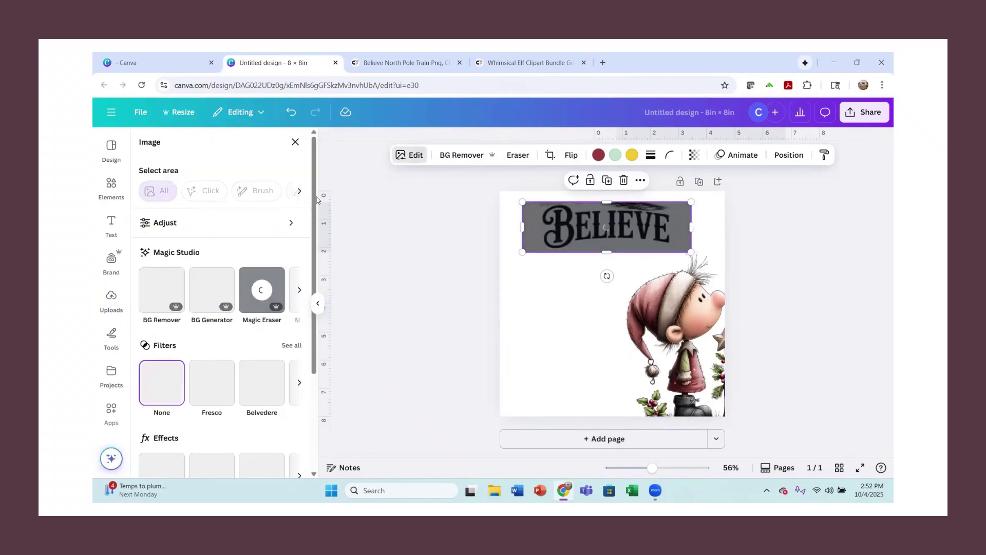
{"action": "left_click", "coordinate": [252, 306]}
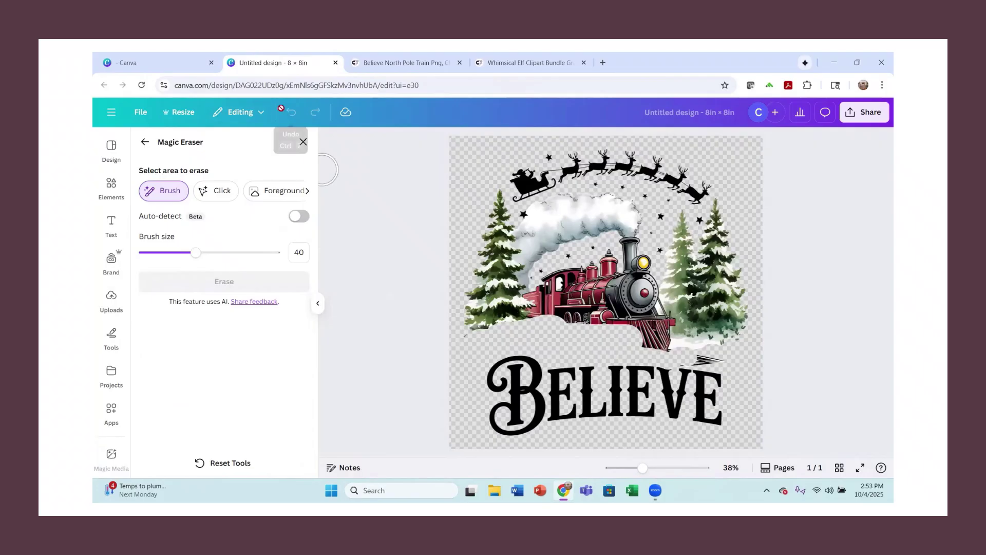
{"action": "left_click", "coordinate": [687, 352]}
{"action": "mouse_move", "coordinate": [697, 349]}
{"action": "left_mouse_down"}
{"action": "mouse_move", "coordinate": [688, 349]}
{"action": "mouse_move", "coordinate": [716, 354]}
{"action": "mouse_move", "coordinate": [677, 347]}
{"action": "left_mouse_up"}
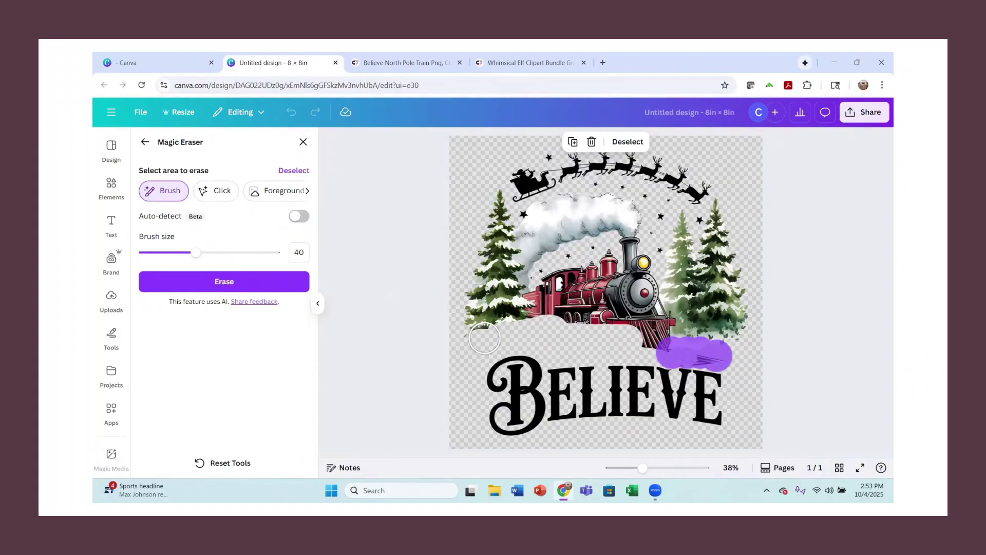
{"action": "left_click", "coordinate": [211, 281]}
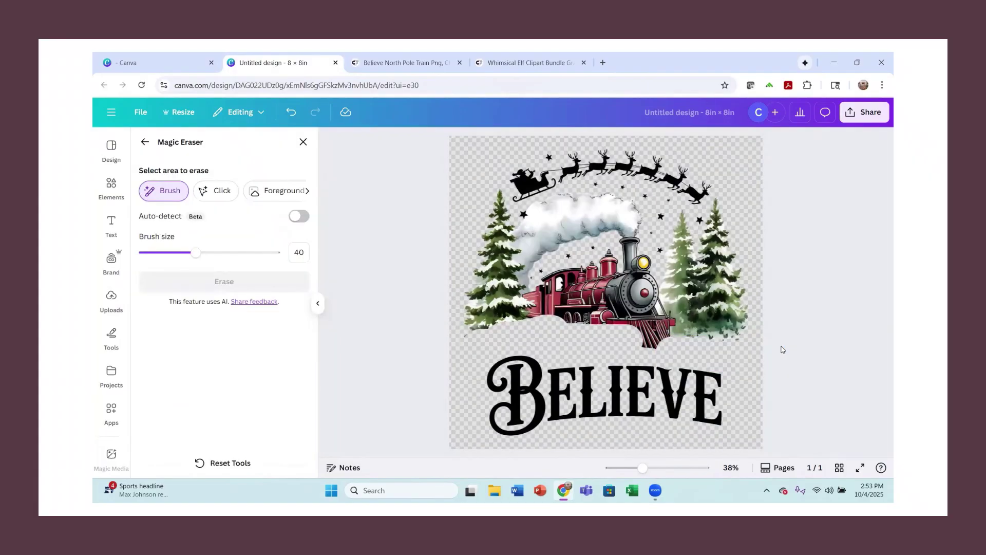
{"action": "left_click", "coordinate": [303, 142]}
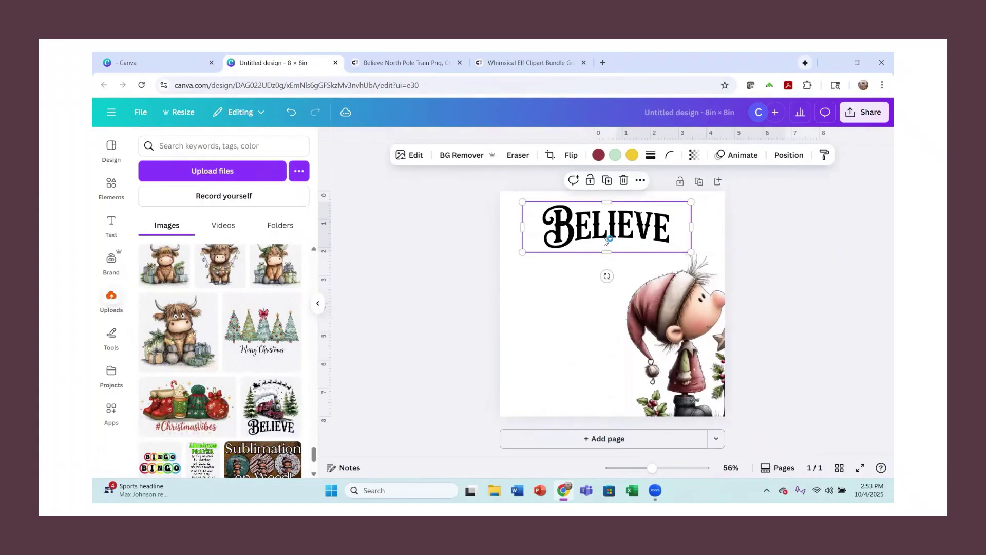
Move the BELIEVE lettering up to the page's top center, and shrink the elf and place it in the lower left area
{"action": "left_click_drag", "start_coordinate": [618, 225], "coordinate": [619, 220]}
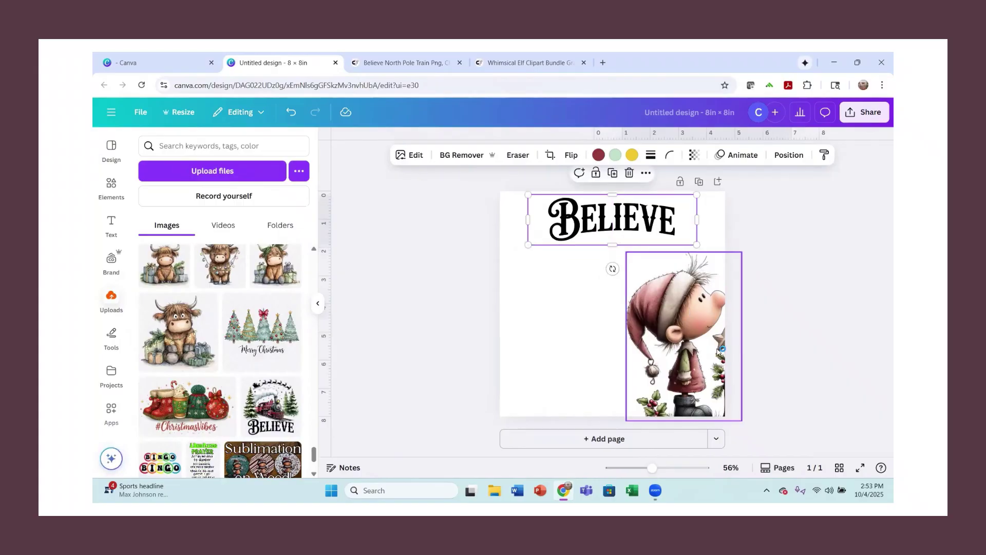
{"action": "left_click_drag", "start_coordinate": [688, 362], "coordinate": [588, 358]}
{"action": "left_click_drag", "start_coordinate": [644, 247], "coordinate": [620, 285]}
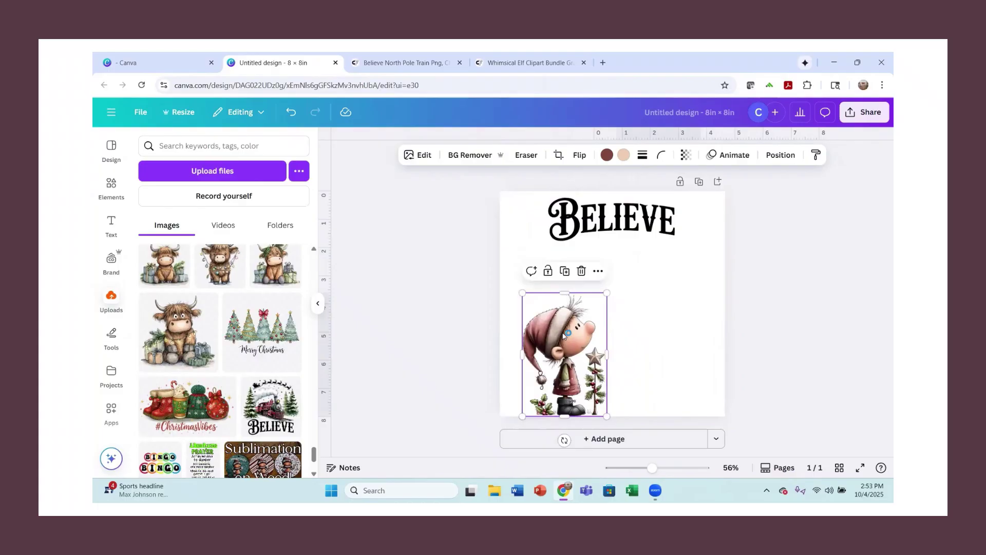
Add the Believe train image to the page again, enlarge it, and crop it down to the Santa sleigh and reindeer
{"action": "left_click", "coordinate": [276, 426]}
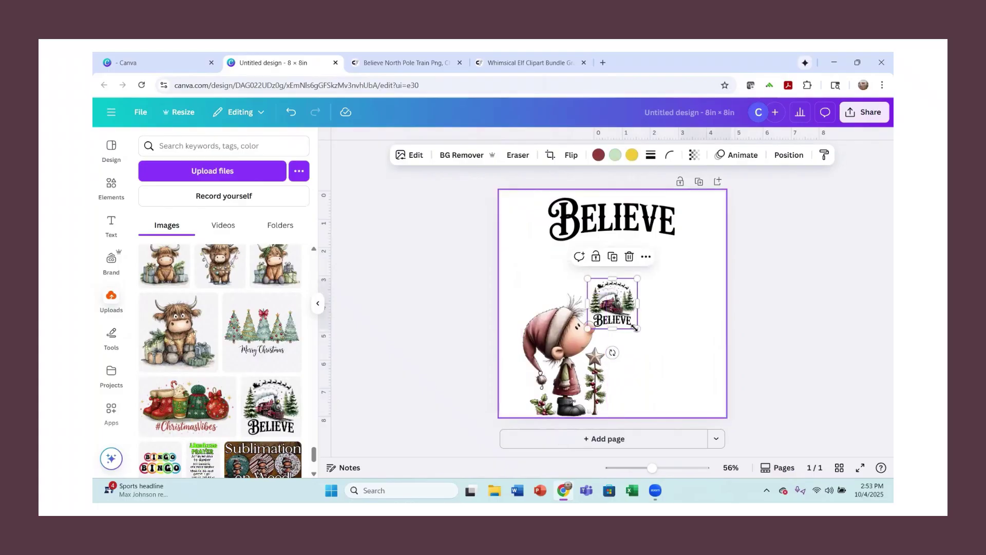
{"action": "left_click_drag", "start_coordinate": [637, 328], "coordinate": [702, 405]}
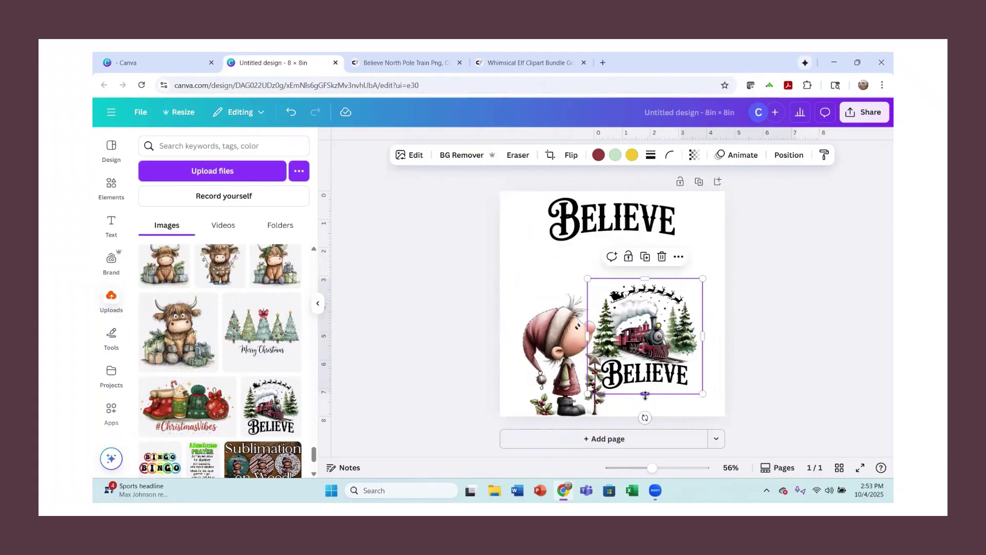
{"action": "left_click_drag", "start_coordinate": [587, 279], "coordinate": [535, 226]}
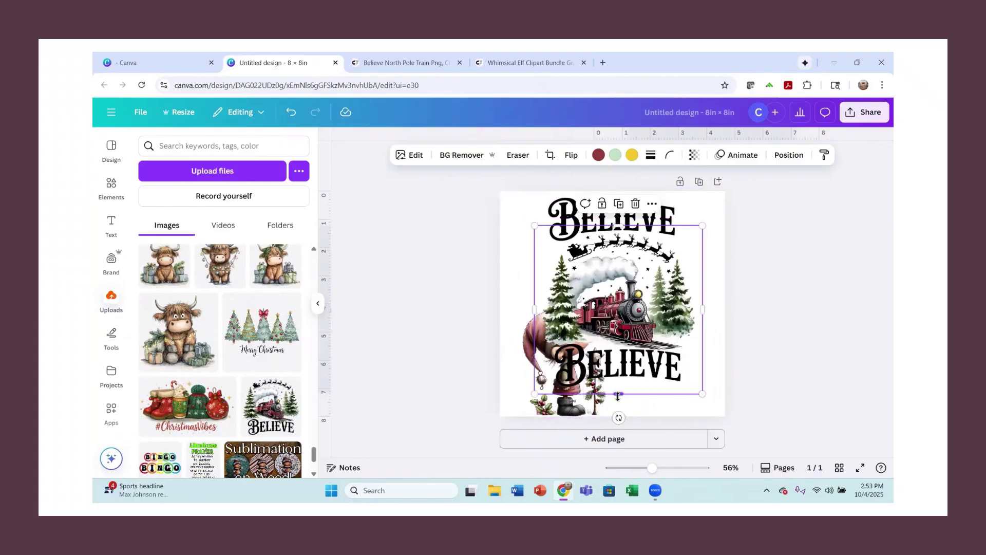
{"action": "left_click_drag", "start_coordinate": [617, 353], "coordinate": [620, 264]}
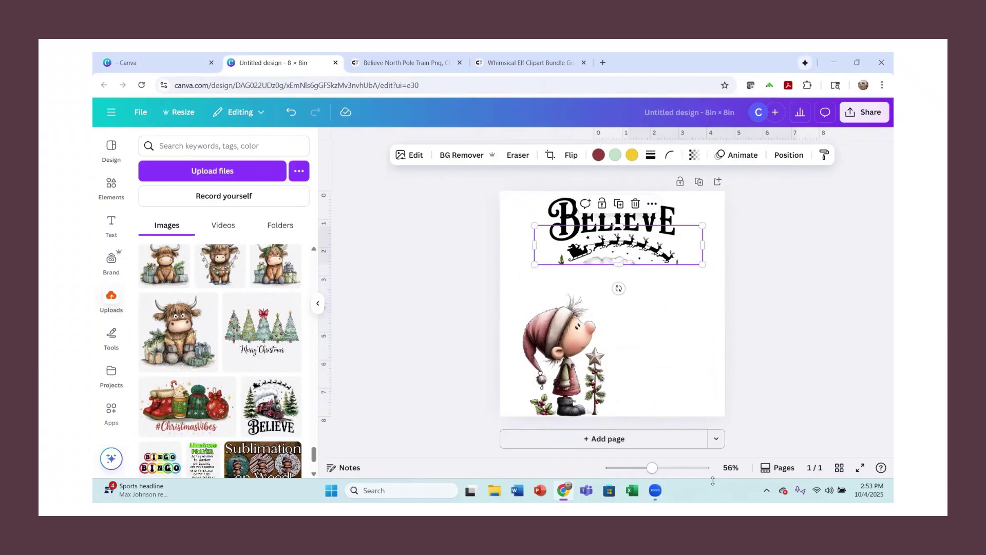
{"action": "scroll", "coordinate": [707, 331], "scroll_direction": "up", "scroll_amount": 3}
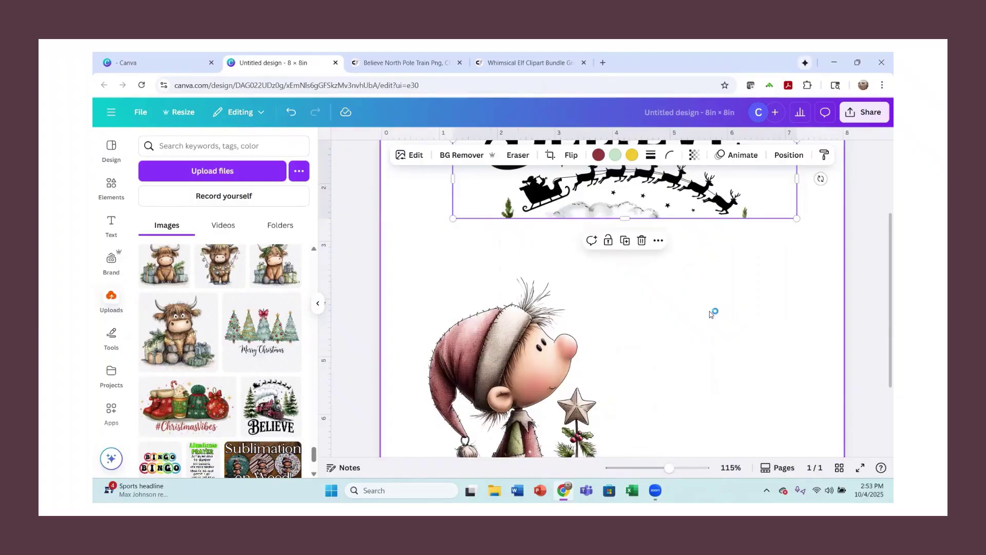
{"action": "scroll", "coordinate": [696, 307], "scroll_direction": "up", "scroll_amount": 2}
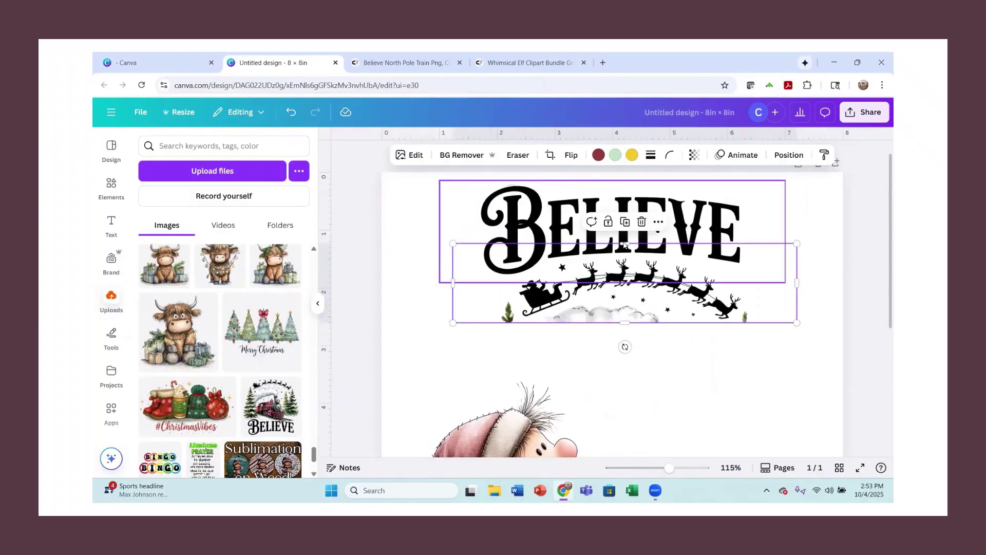
{"action": "left_click_drag", "start_coordinate": [623, 245], "coordinate": [623, 255]}
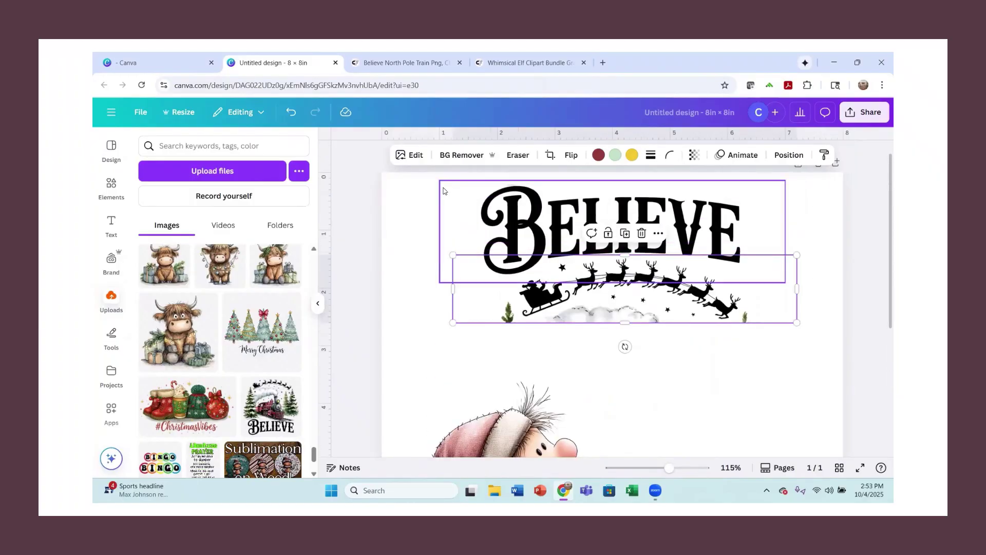
Erase the treetops, smoke and stars beneath the sleigh and reindeer with Magic Eraser at brush size 40, and return to the page
{"action": "left_click", "coordinate": [406, 155]}
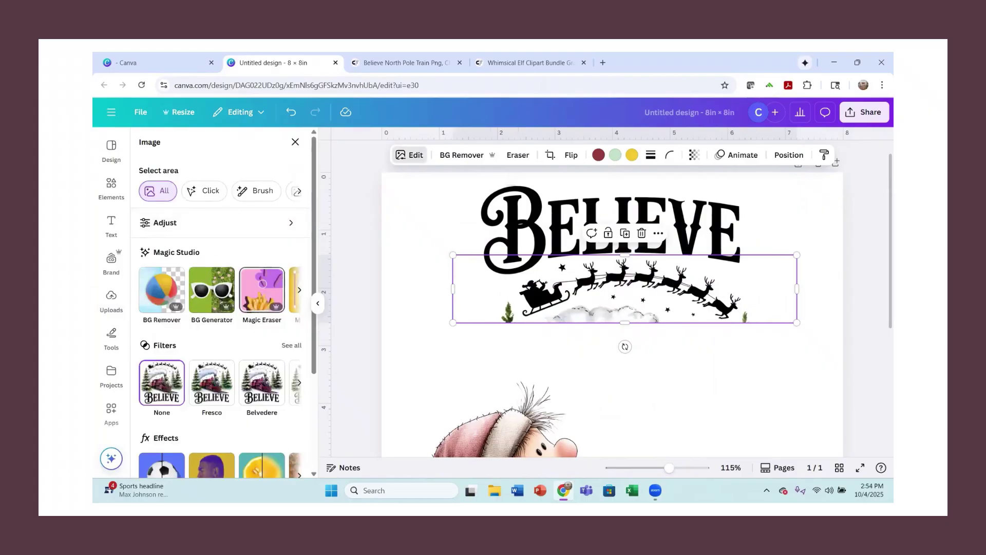
{"action": "left_click", "coordinate": [264, 309]}
{"action": "mouse_move", "coordinate": [484, 186]}
{"action": "left_mouse_down"}
{"action": "mouse_move", "coordinate": [500, 221]}
{"action": "mouse_move", "coordinate": [517, 229]}
{"action": "mouse_move", "coordinate": [605, 197]}
{"action": "mouse_move", "coordinate": [659, 207]}
{"action": "mouse_move", "coordinate": [694, 228]}
{"action": "mouse_move", "coordinate": [728, 204]}
{"action": "left_mouse_up"}
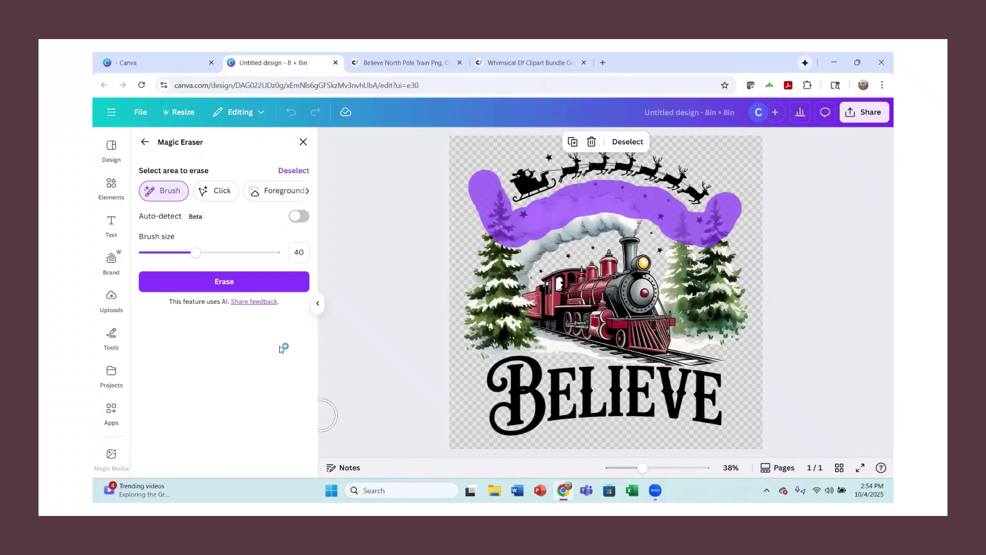
{"action": "left_click", "coordinate": [236, 290]}
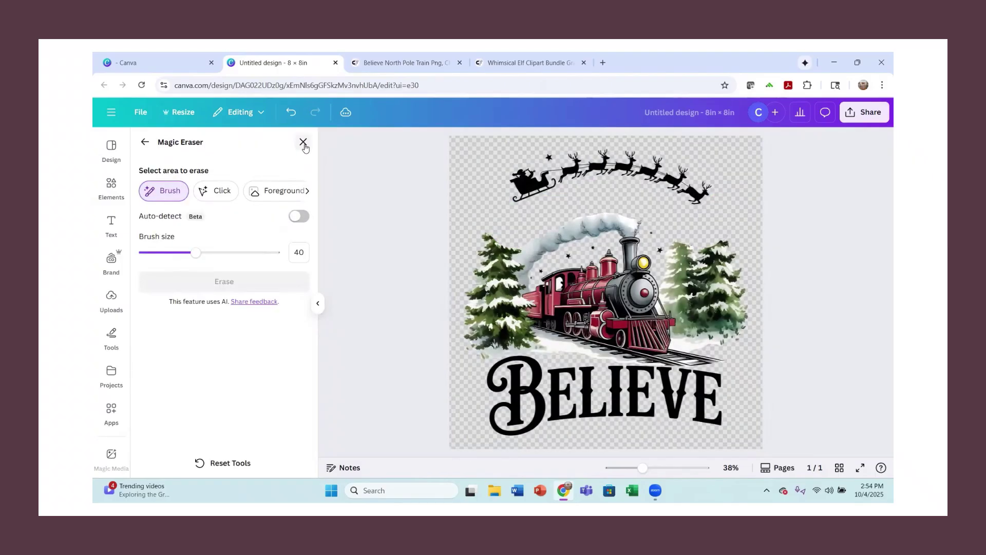
{"action": "left_click", "coordinate": [303, 142]}
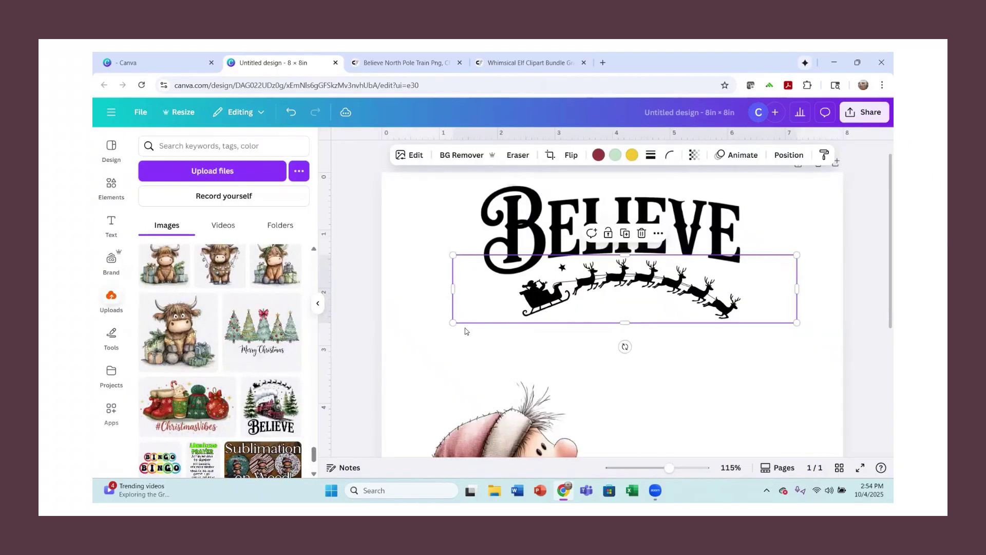
Shift the BELIEVE lettering and the sleigh graphic slightly left so they line up at the page's top center
{"action": "left_click", "coordinate": [654, 467]}
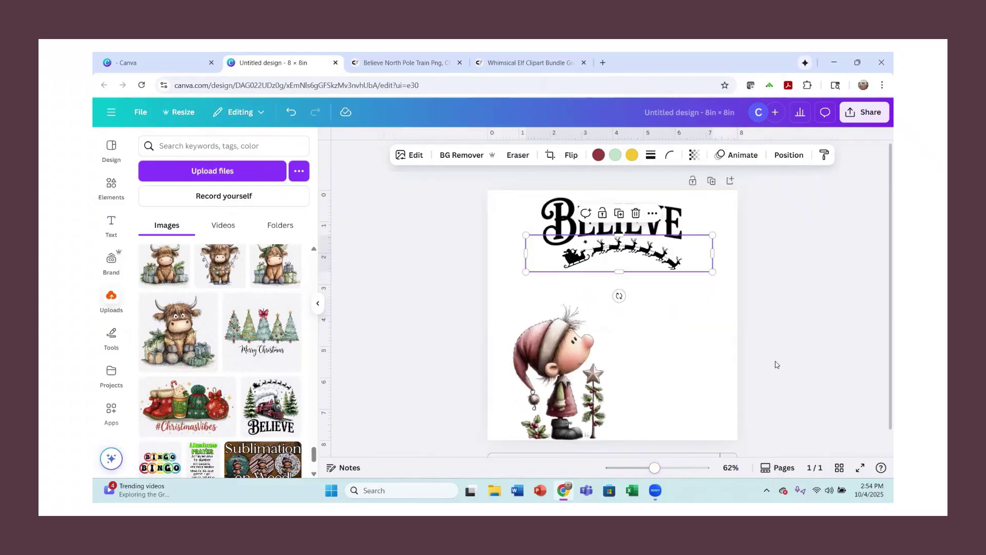
{"action": "left_click", "coordinate": [874, 325]}
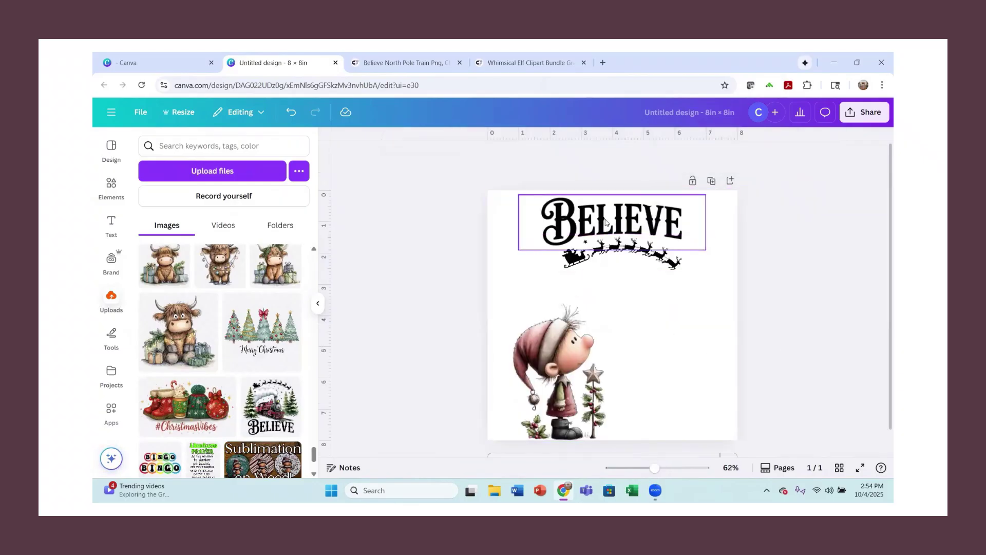
{"action": "left_click_drag", "start_coordinate": [595, 222], "coordinate": [589, 221]}
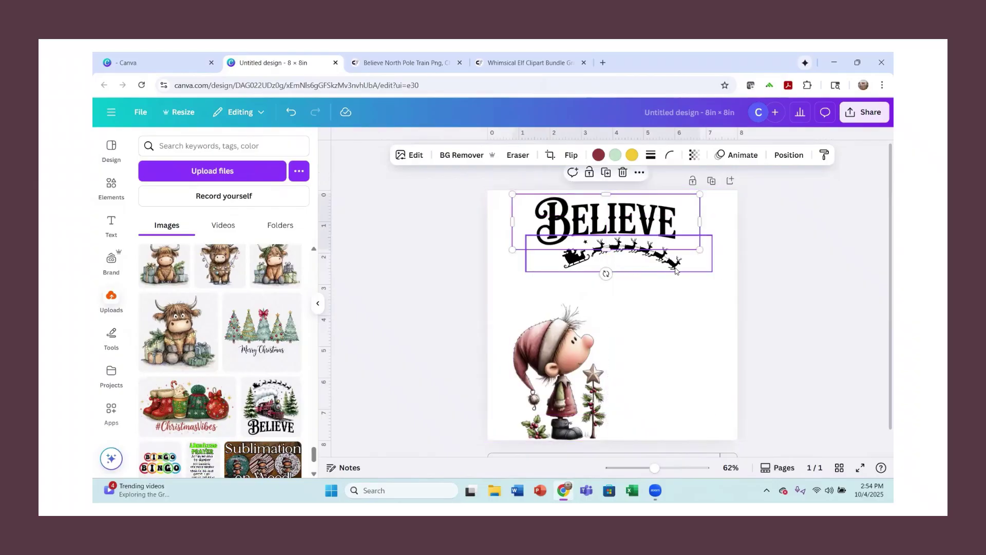
{"action": "left_click", "coordinate": [669, 269]}
{"action": "left_click_drag", "start_coordinate": [669, 269], "coordinate": [667, 269]}
Enlarge the elf until it reaches up to the sleigh graphic and move it toward the page's center
{"action": "left_click", "coordinate": [601, 327]}
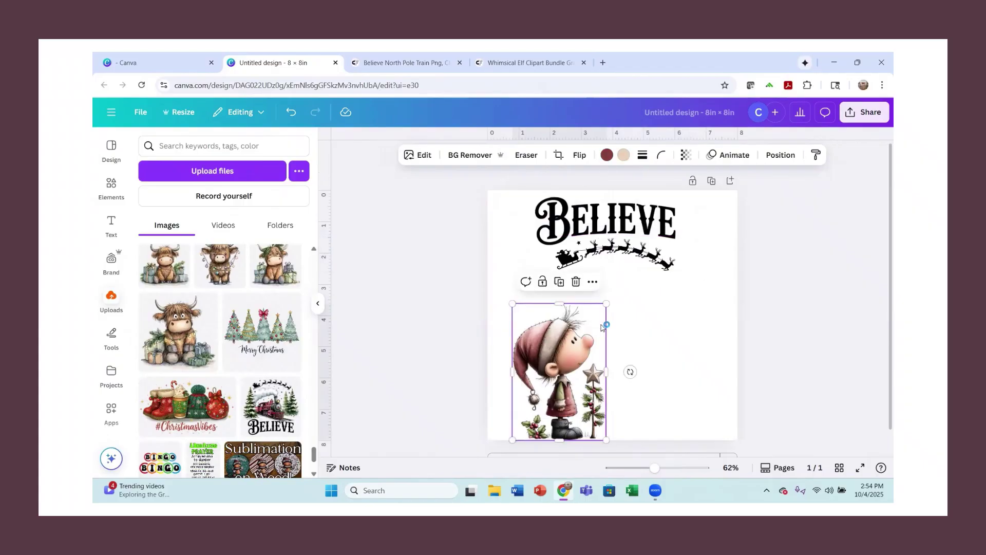
{"action": "left_click_drag", "start_coordinate": [608, 304], "coordinate": [656, 283]}
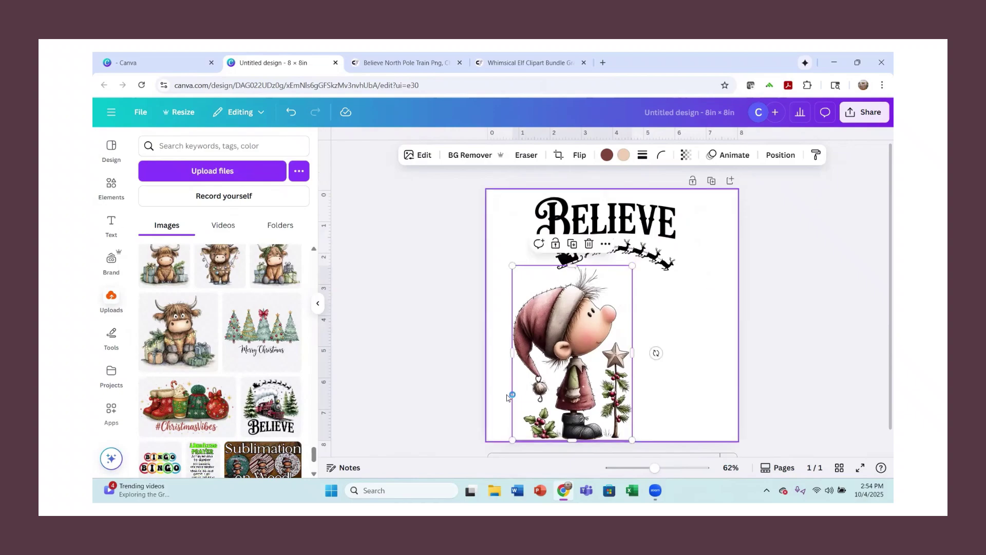
{"action": "left_click_drag", "start_coordinate": [572, 413], "coordinate": [597, 413]}
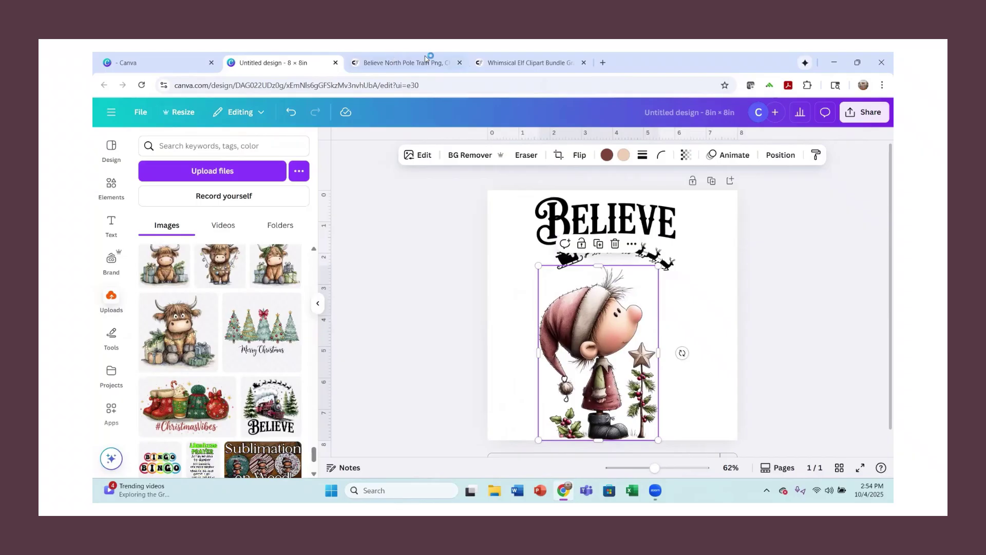
Switch to Creative Fabrica, search for "santa sleigh with reindeer" and open the Santa Sleigh with Reindeer SVG Files product
{"action": "left_click", "coordinate": [392, 66]}
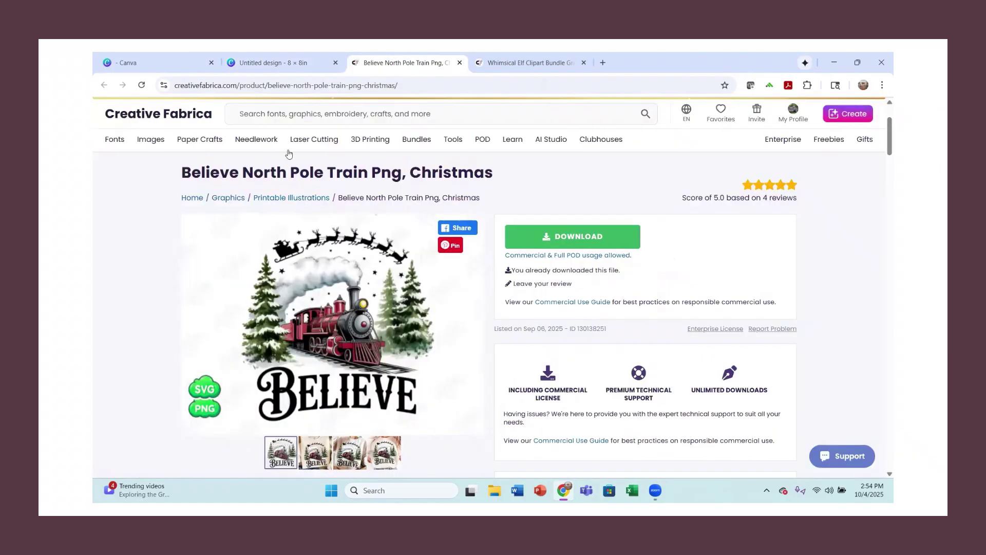
{"action": "left_click", "coordinate": [387, 115]}
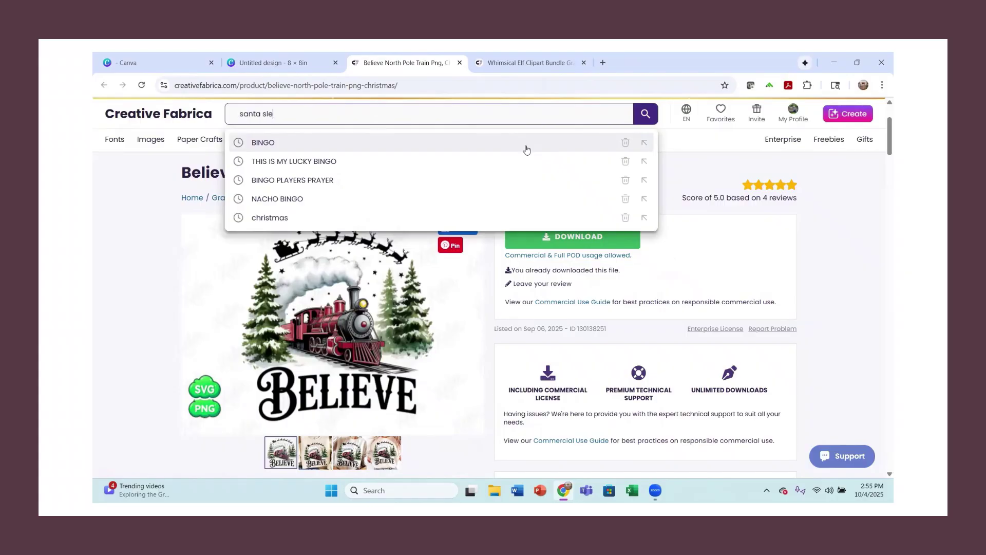
{"action": "type", "text": "with reindeer"}
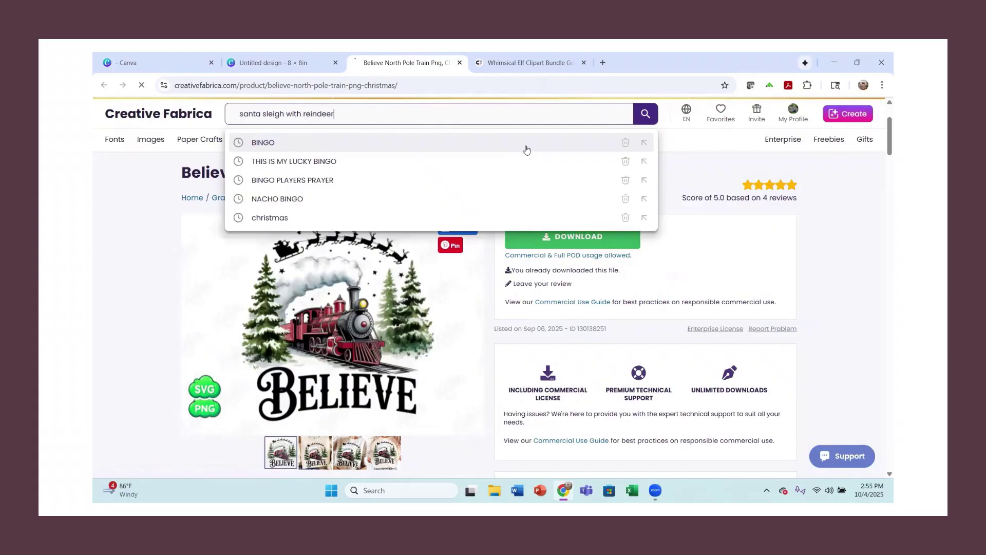
{"action": "key", "text": "Return"}
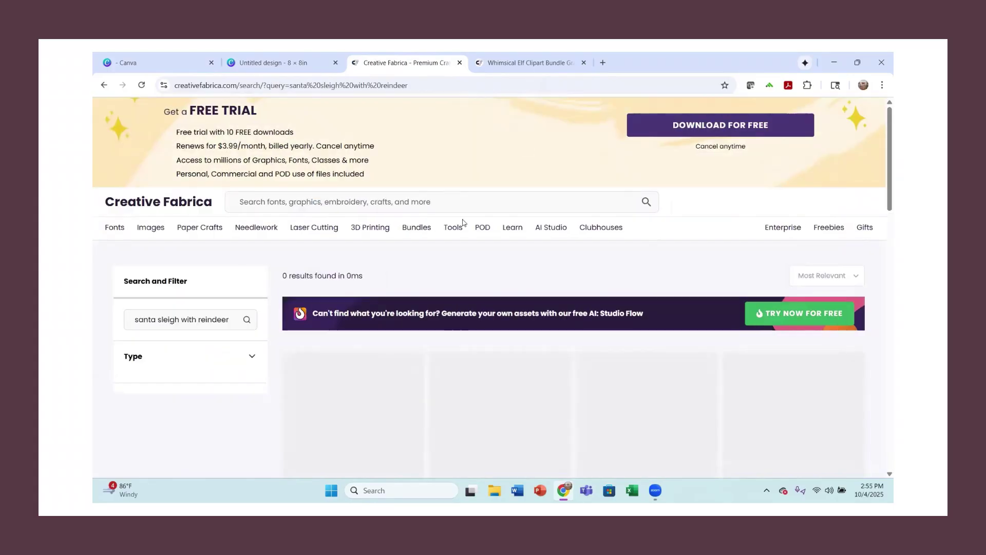
{"action": "scroll", "coordinate": [619, 223], "scroll_direction": "down", "scroll_amount": 2}
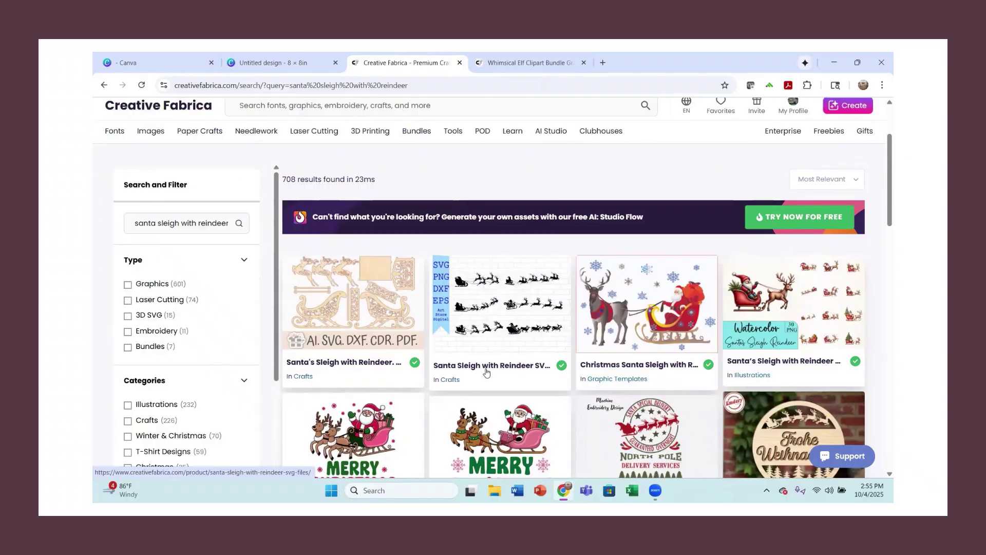
{"action": "left_click", "coordinate": [488, 368]}
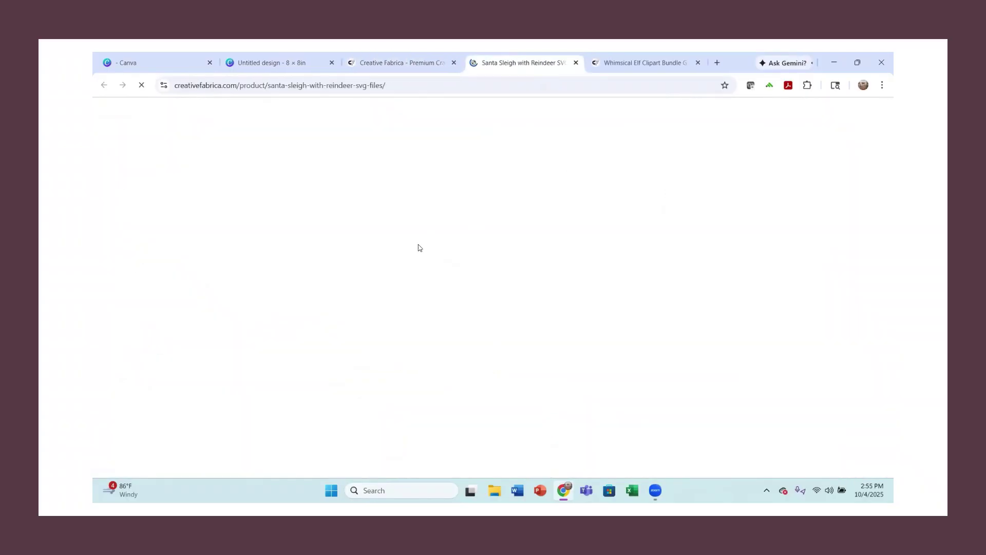
Download the Santa Sleigh with Reindeer SVG Files and extract the whole zip archive into the suggested Downloads folder
{"action": "scroll", "coordinate": [559, 317], "scroll_direction": "down", "scroll_amount": 1}
{"action": "left_click", "coordinate": [560, 310]}
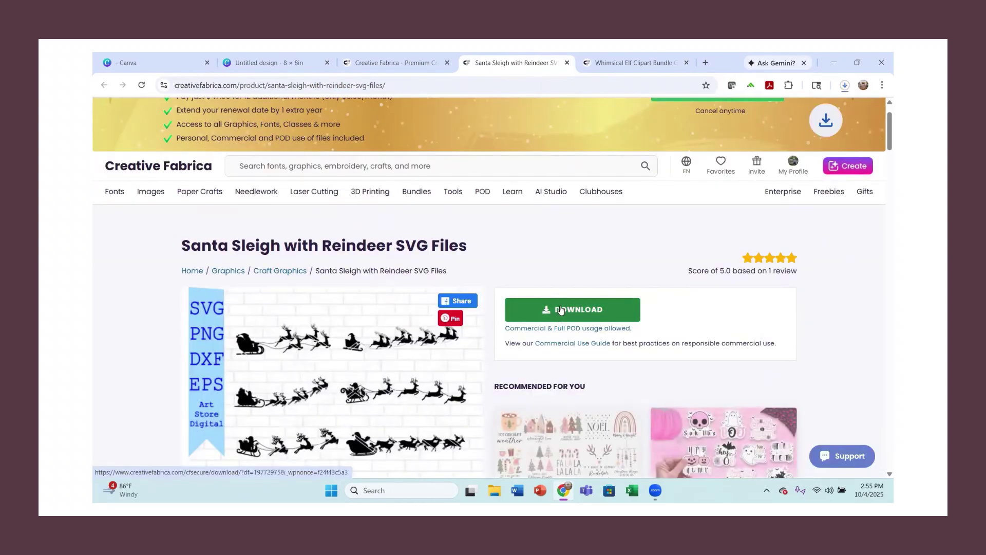
{"action": "left_click", "coordinate": [846, 87]}
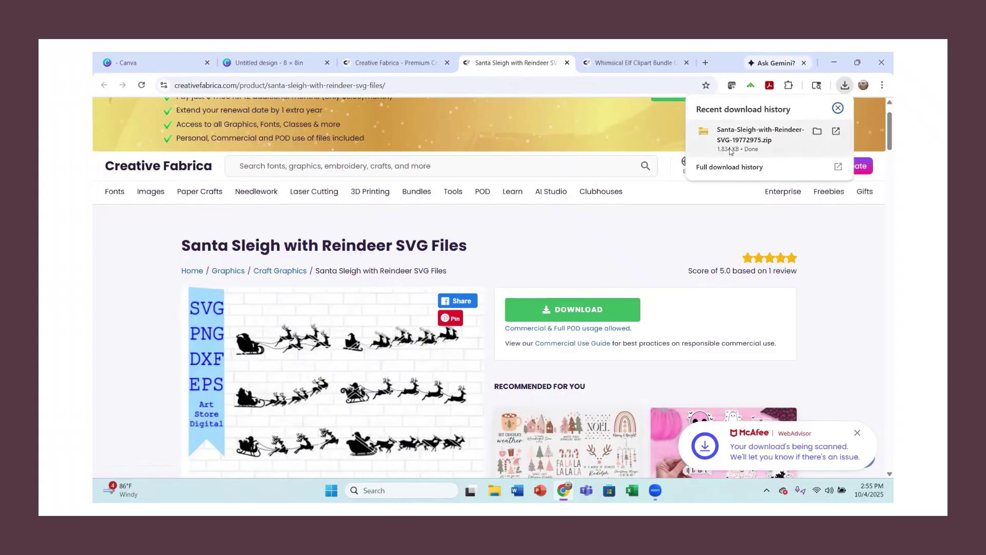
{"action": "left_click", "coordinate": [728, 148]}
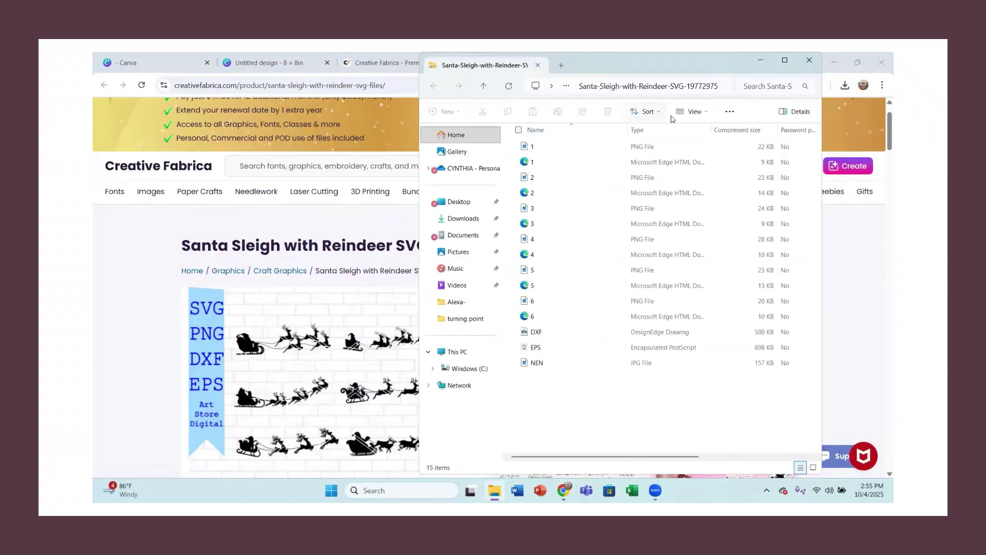
{"action": "left_click", "coordinate": [734, 114]}
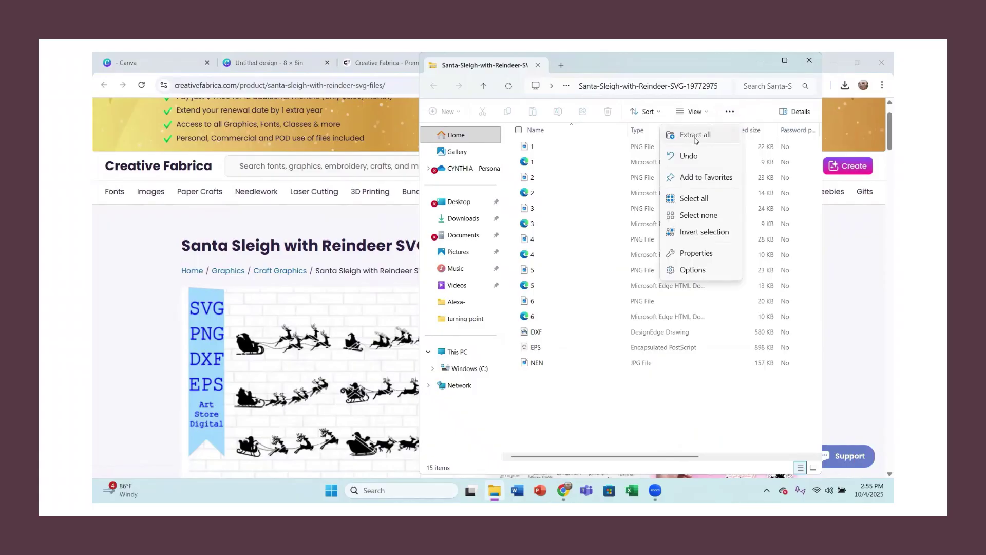
{"action": "left_click", "coordinate": [670, 132]}
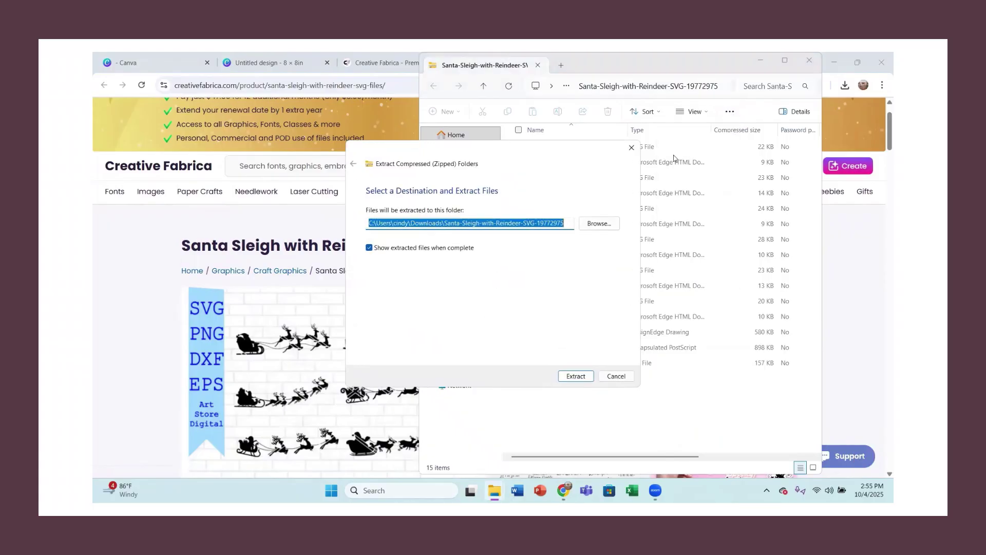
{"action": "left_click", "coordinate": [576, 376]}
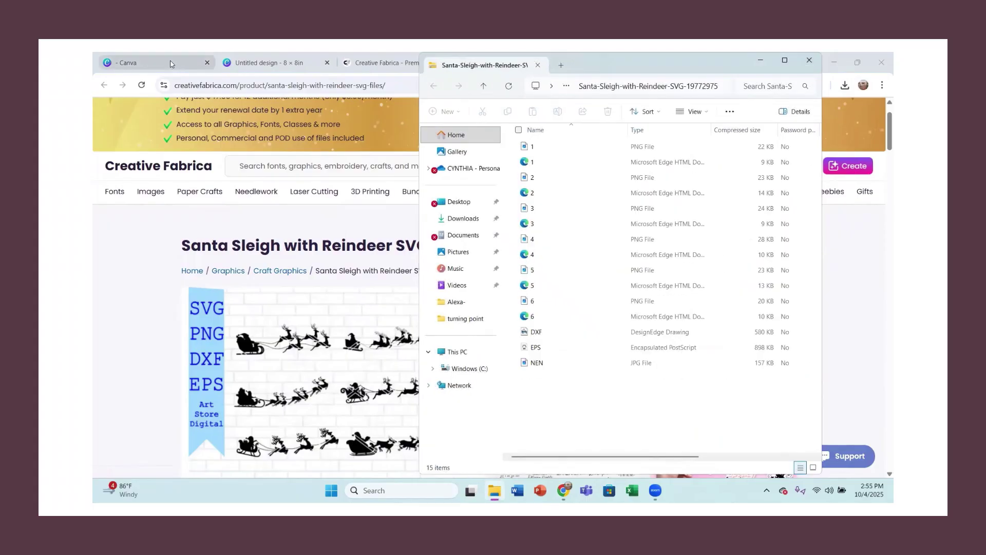
Switch back to the 8 × 8 in Canva design and browse for an upload in the extracted Santa-Sleigh-with-Reindeer-SVG folder
{"action": "left_click", "coordinate": [179, 82]}
{"action": "left_click", "coordinate": [170, 63]}
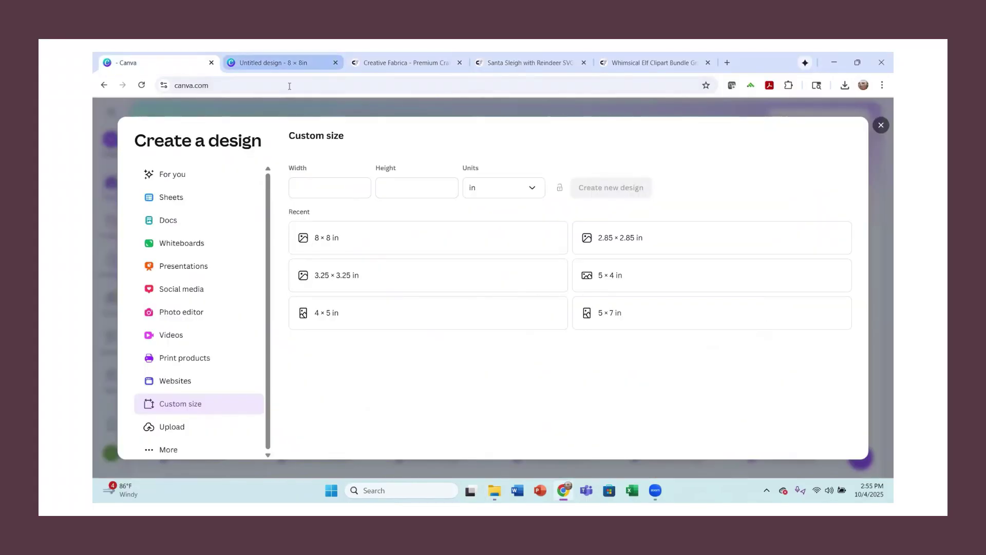
{"action": "left_click", "coordinate": [280, 62]}
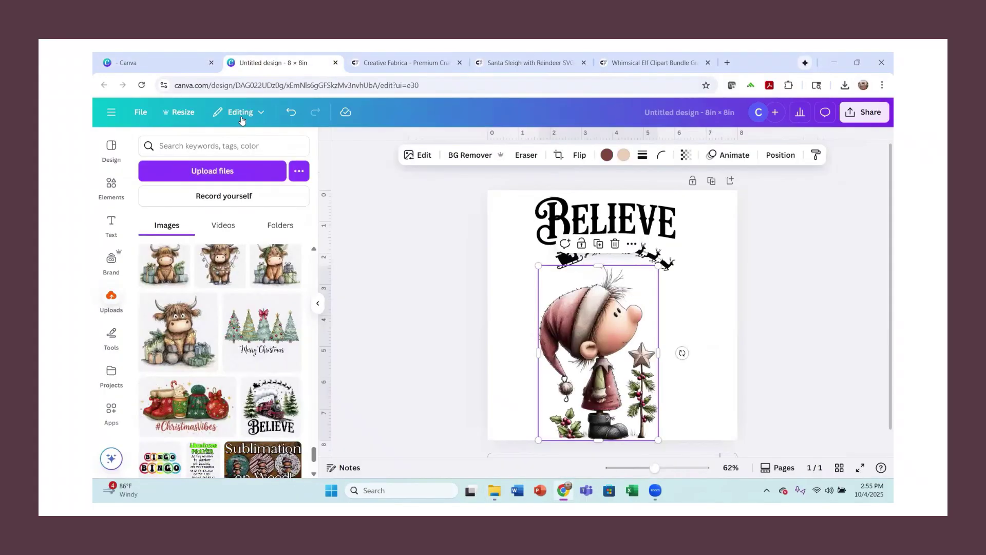
{"action": "left_click", "coordinate": [111, 301]}
{"action": "left_click", "coordinate": [190, 180]}
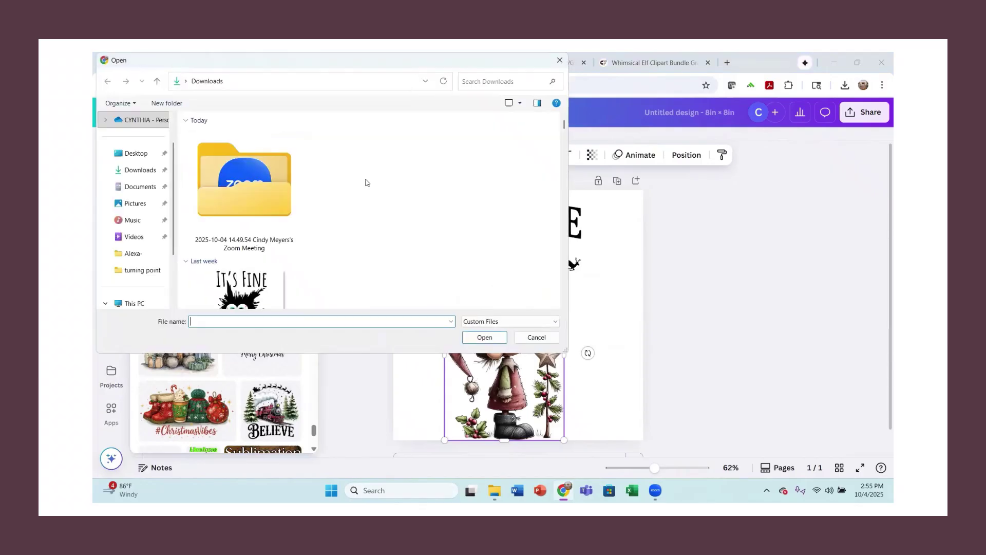
{"action": "double_click", "coordinate": [251, 187]}
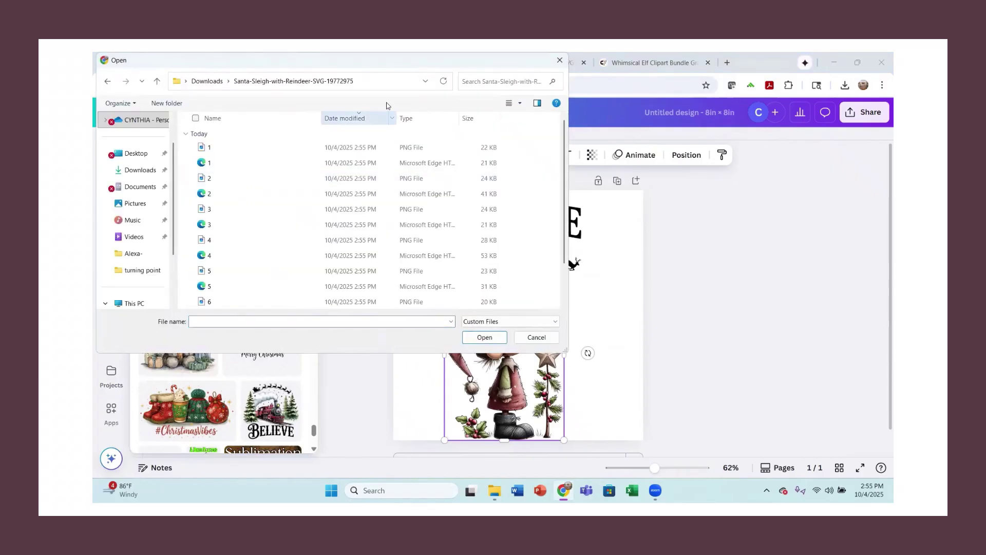
Show the folder's files as extra large icons and upload the sleigh image from PNG file 3
{"action": "left_click", "coordinate": [521, 103]}
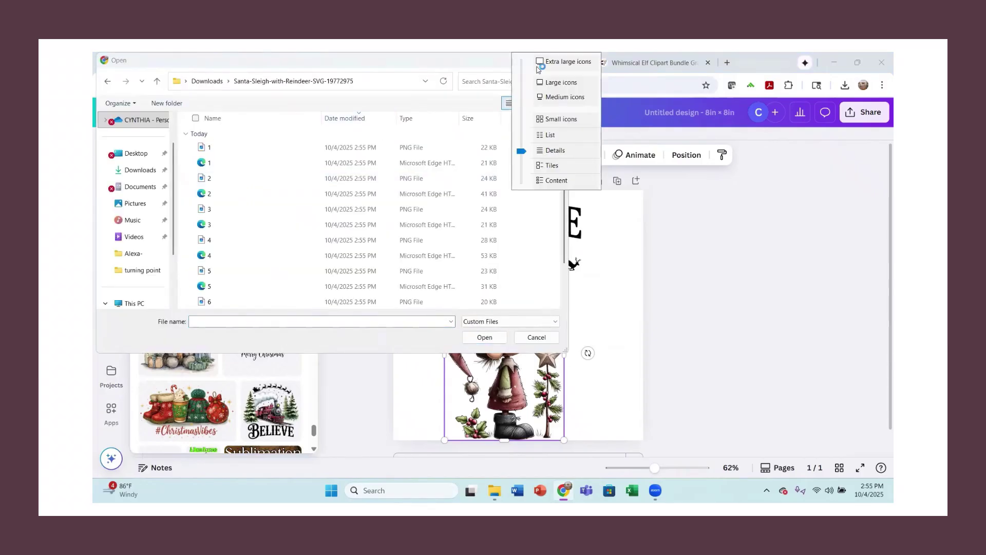
{"action": "left_click", "coordinate": [544, 63]}
{"action": "scroll", "coordinate": [347, 183], "scroll_direction": "down", "scroll_amount": 3}
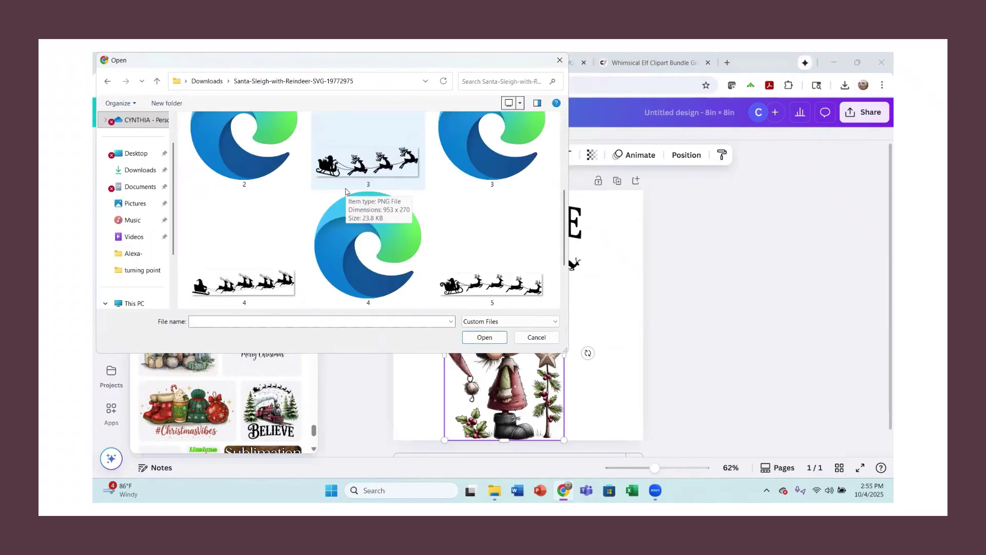
{"action": "scroll", "coordinate": [270, 269], "scroll_direction": "up", "scroll_amount": 1}
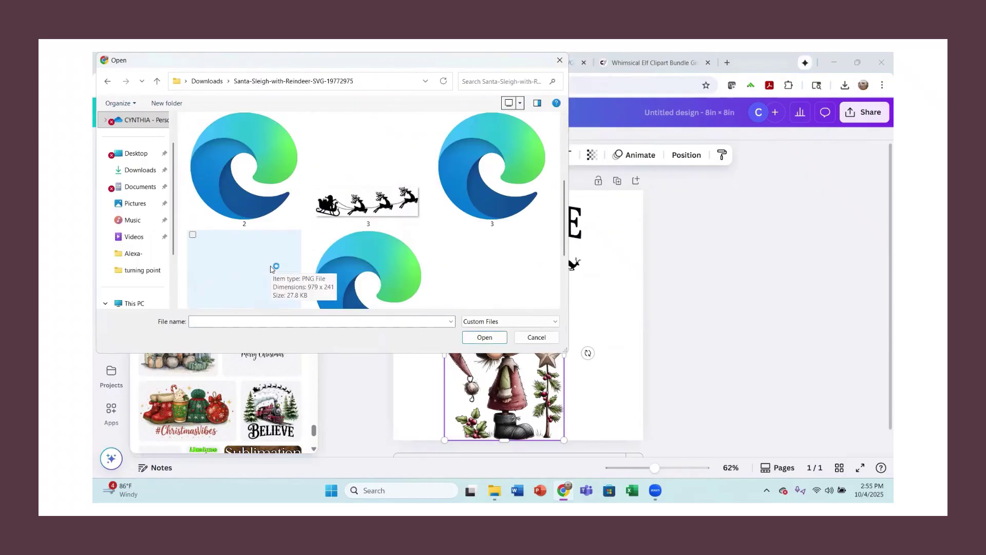
{"action": "left_click", "coordinate": [384, 221]}
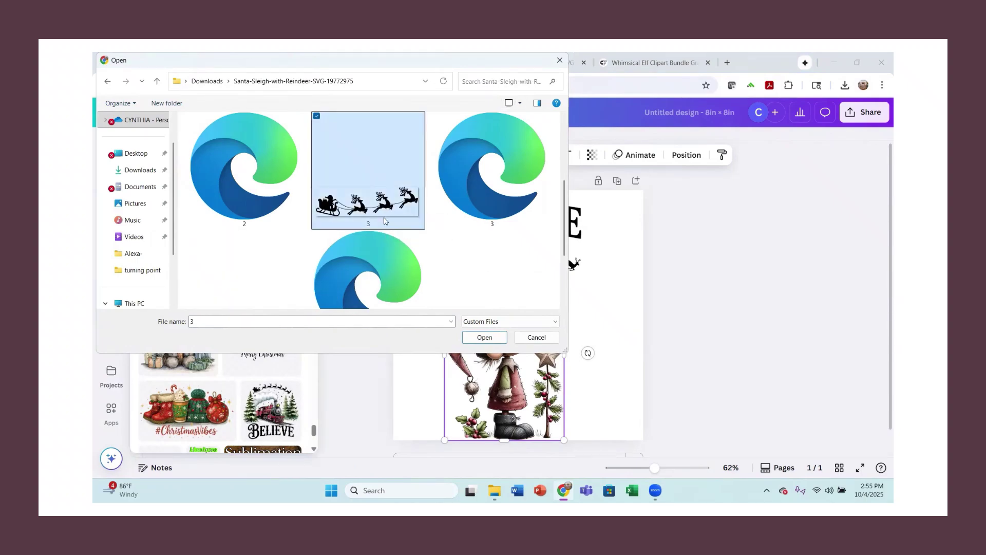
{"action": "left_click", "coordinate": [485, 339]}
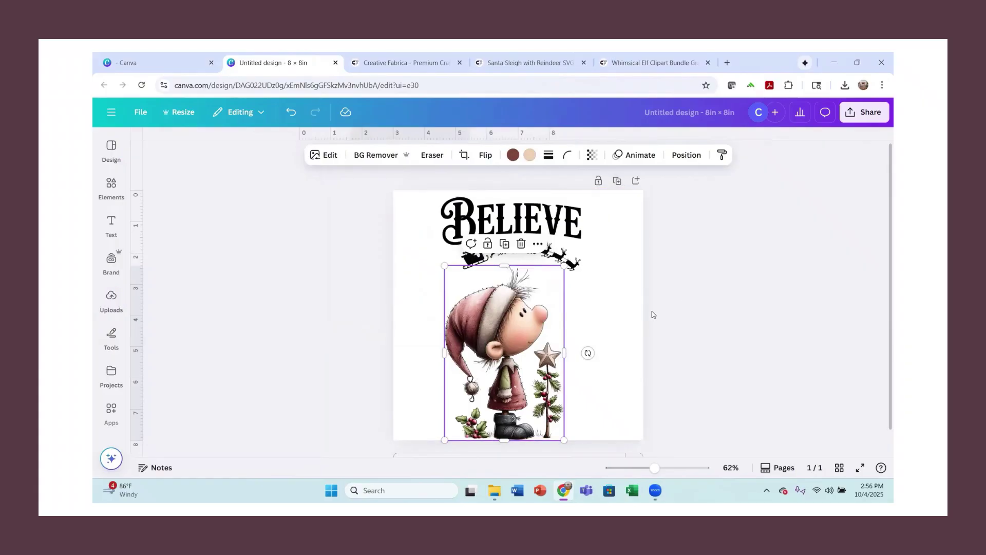
Duplicate the page and delete the old curved sleigh graphic from the copy
{"action": "left_click", "coordinate": [617, 181]}
{"action": "left_click", "coordinate": [510, 266]}
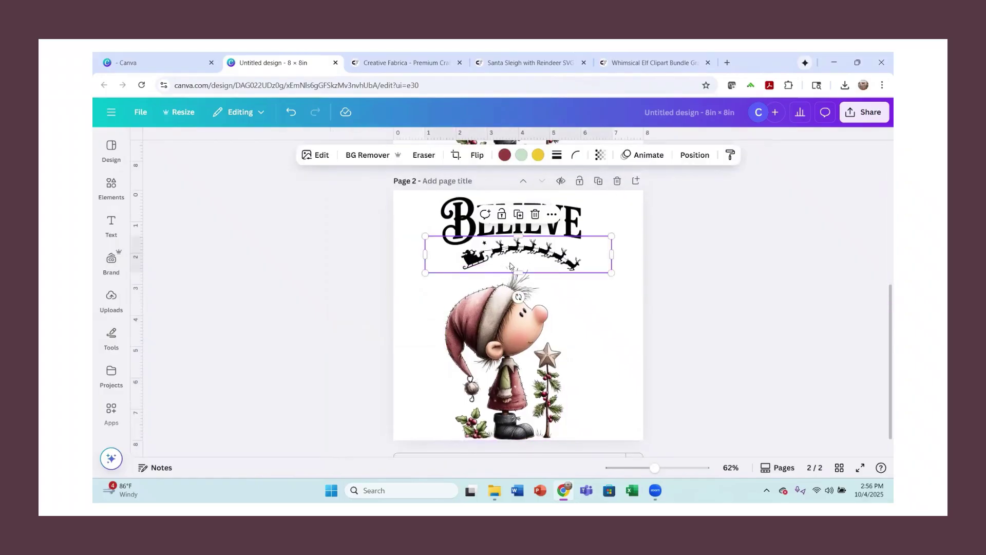
{"action": "key", "text": "Delete"}
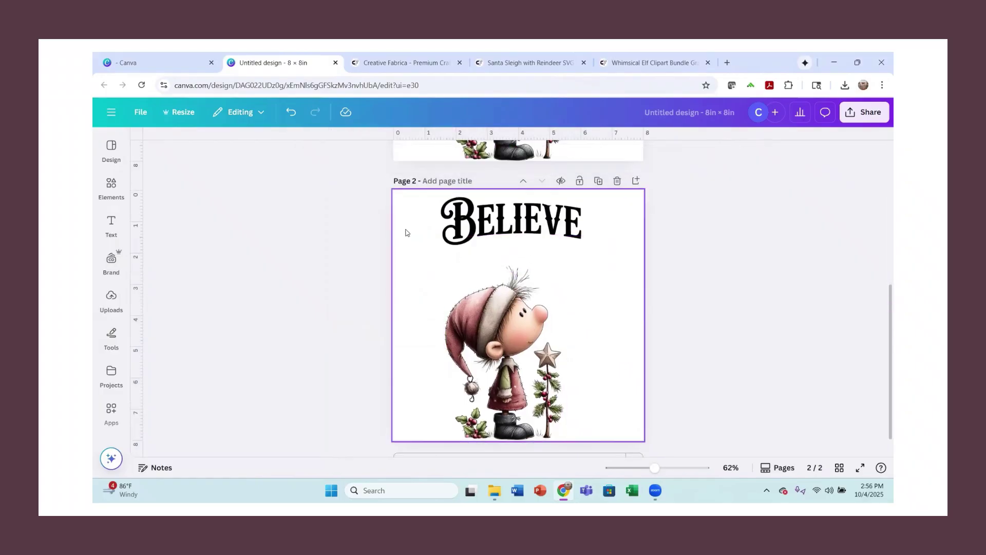
Add the newly uploaded sleigh with reindeer to page 2 and place it directly below the BELIEVE lettering
{"action": "left_click", "coordinate": [103, 302]}
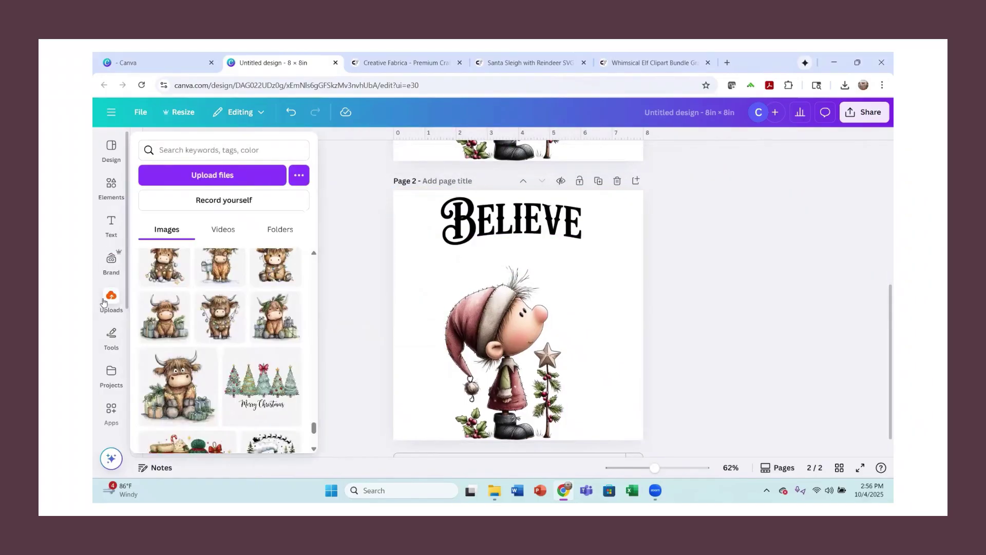
{"action": "scroll", "coordinate": [308, 361], "scroll_direction": "up", "scroll_amount": 10}
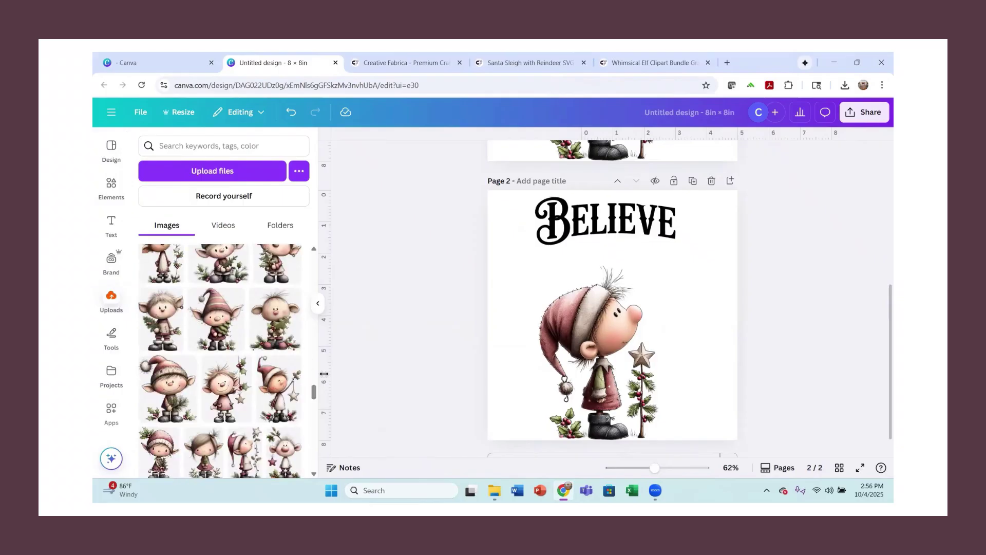
{"action": "left_click_drag", "start_coordinate": [315, 391], "coordinate": [319, 192]}
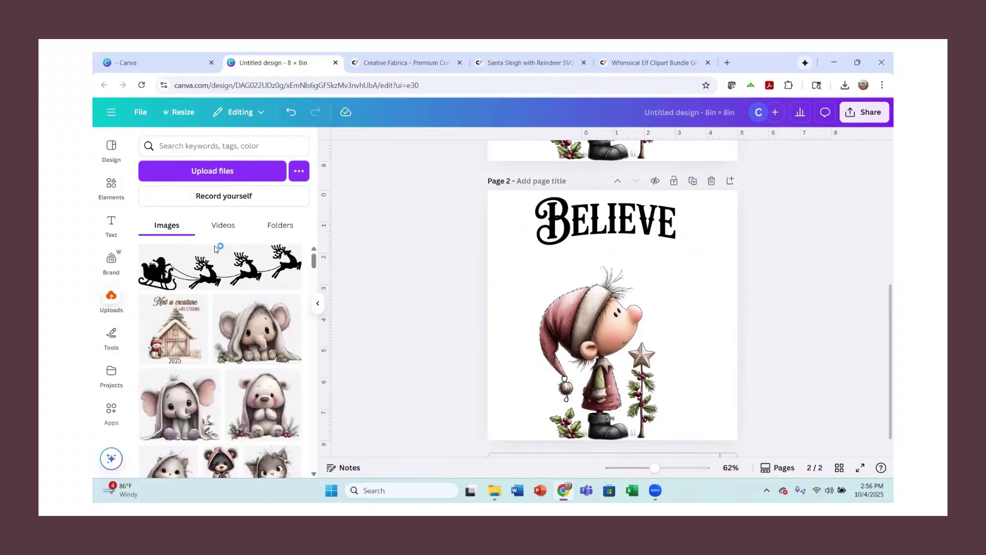
{"action": "left_click", "coordinate": [219, 277]}
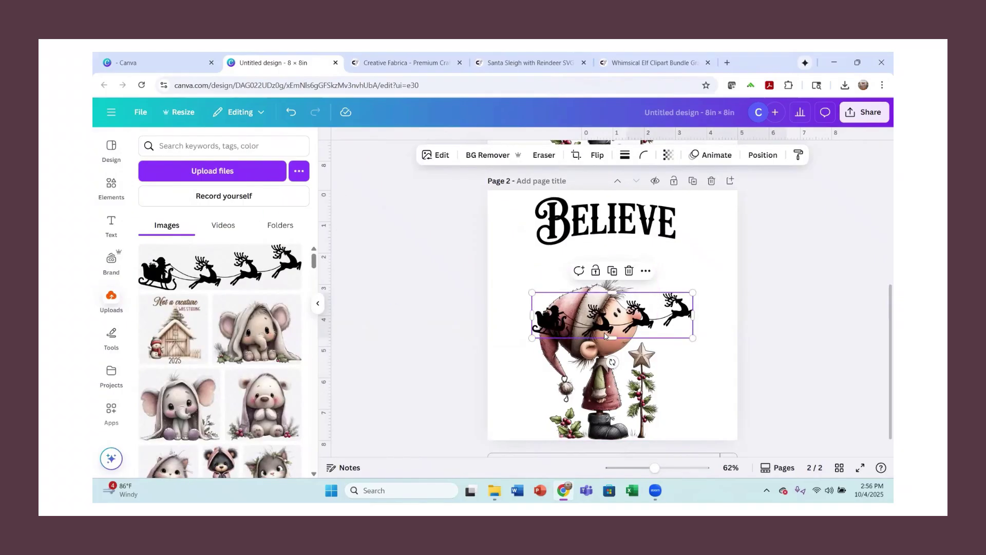
{"action": "left_click_drag", "start_coordinate": [593, 291], "coordinate": [614, 267]}
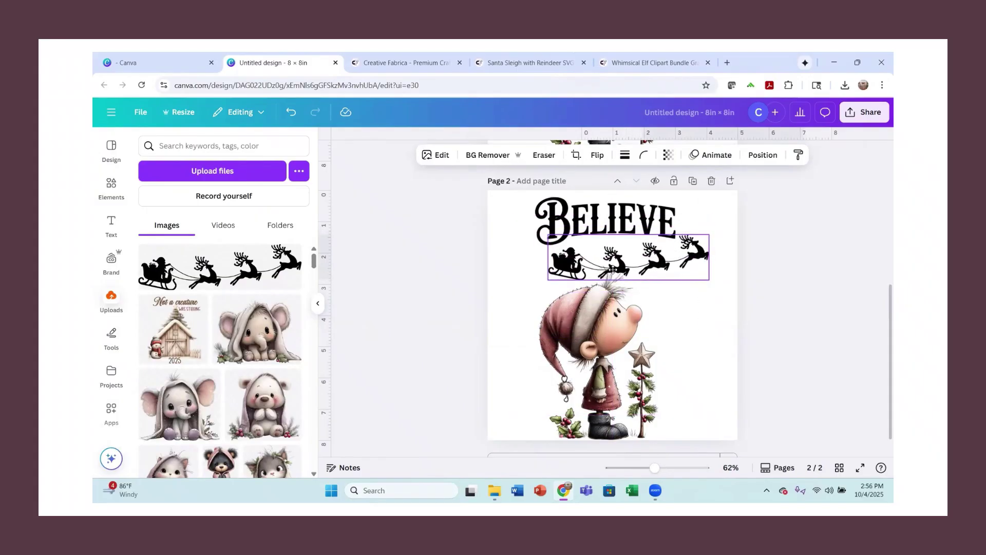
Shrink the elf on page 2 slightly so its hair clears the sleigh graphic
{"action": "left_click", "coordinate": [601, 346]}
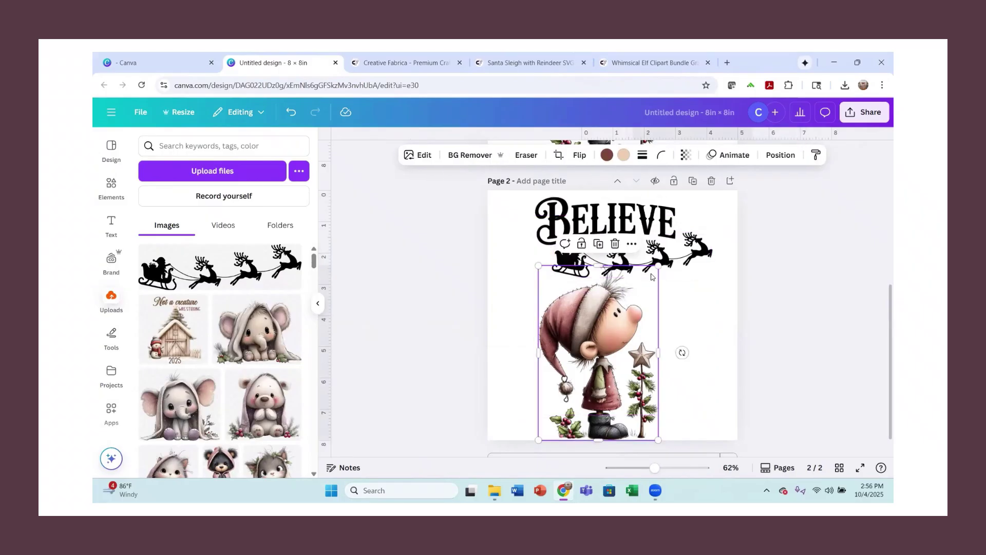
{"action": "left_click_drag", "start_coordinate": [659, 266], "coordinate": [647, 277]}
{"action": "left_click_drag", "start_coordinate": [599, 335], "coordinate": [598, 336]}
{"action": "left_click", "coordinate": [820, 277]}
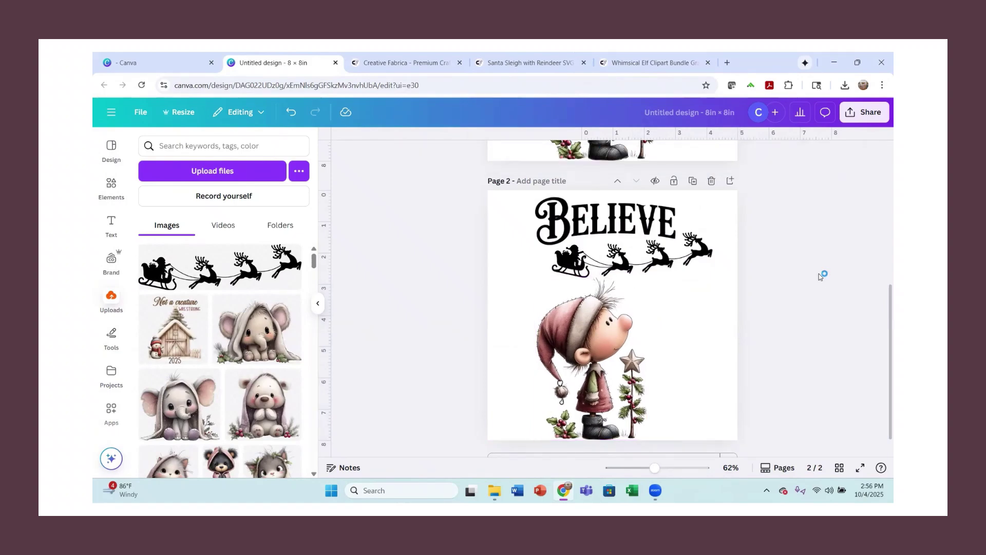
Duplicate page 2 and add the uploaded BELIEVE train graphic to the new page 3
{"action": "left_click", "coordinate": [692, 181]}
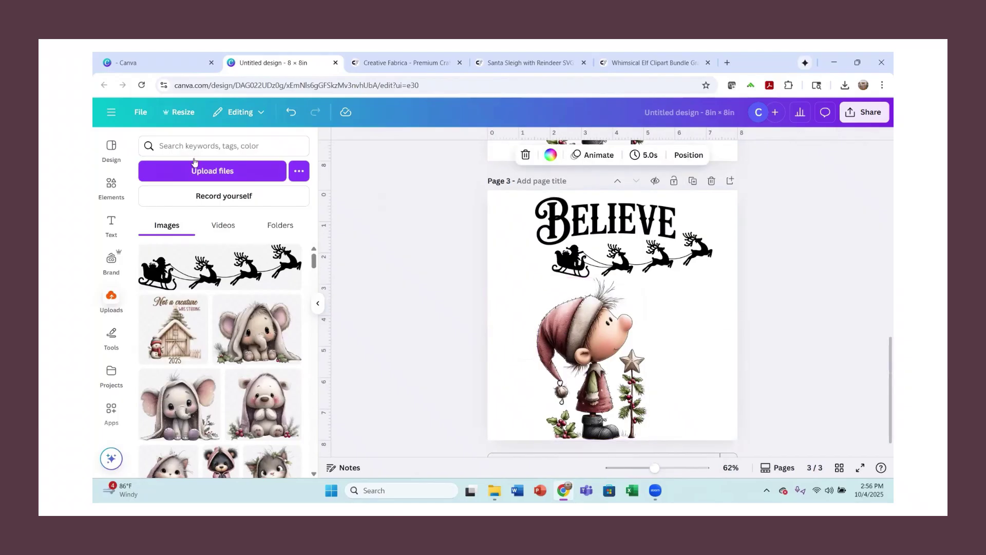
{"action": "scroll", "coordinate": [249, 410], "scroll_direction": "down", "scroll_amount": 5}
{"action": "scroll", "coordinate": [249, 411], "scroll_direction": "down", "scroll_amount": 15}
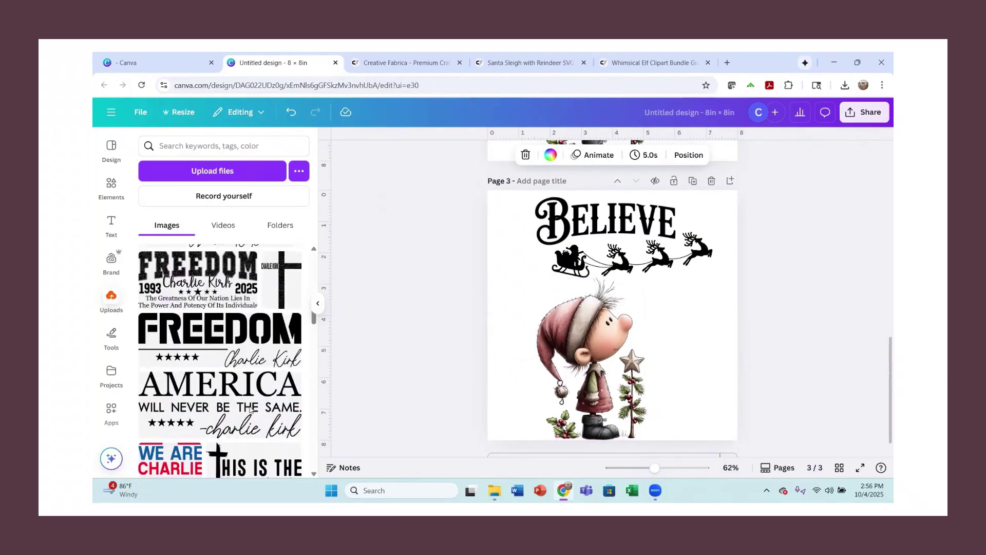
{"action": "scroll", "coordinate": [260, 399], "scroll_direction": "down", "scroll_amount": 15}
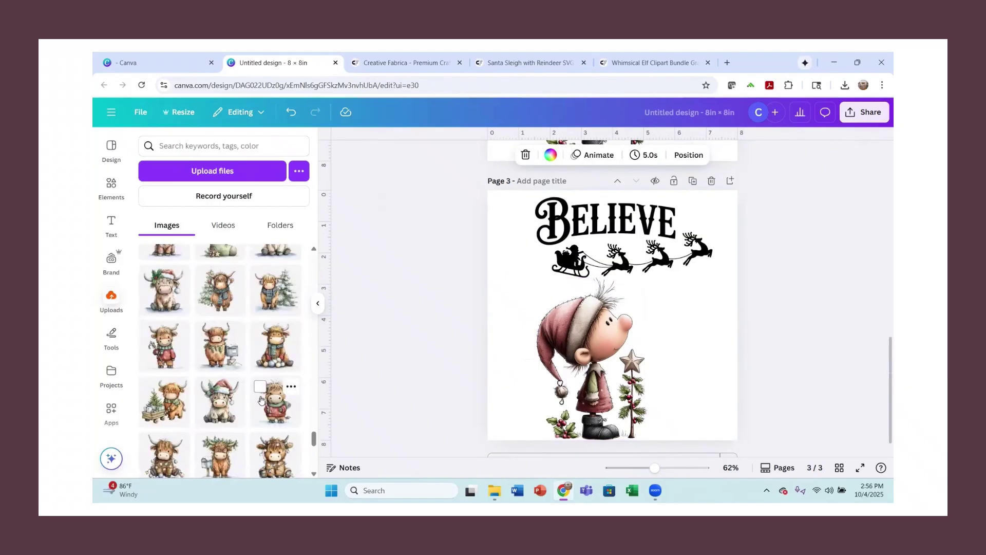
{"action": "scroll", "coordinate": [261, 401], "scroll_direction": "up", "scroll_amount": 10}
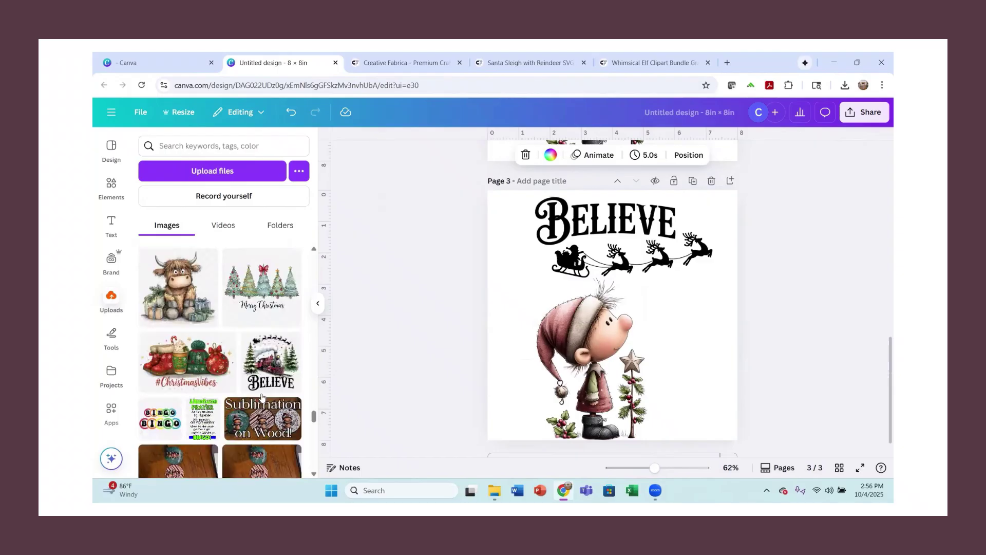
{"action": "scroll", "coordinate": [266, 374], "scroll_direction": "down", "scroll_amount": 3}
{"action": "left_click", "coordinate": [267, 367]}
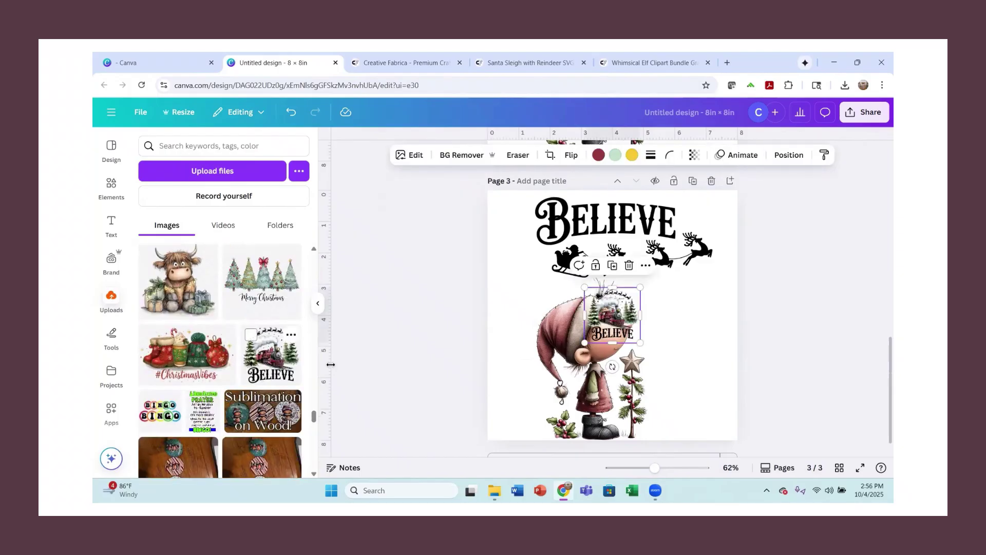
Replace page 3's old BELIEVE lettering with the enlarged train graphic, cropped to its lettering and placed above the sleigh
{"action": "left_click", "coordinate": [607, 219]}
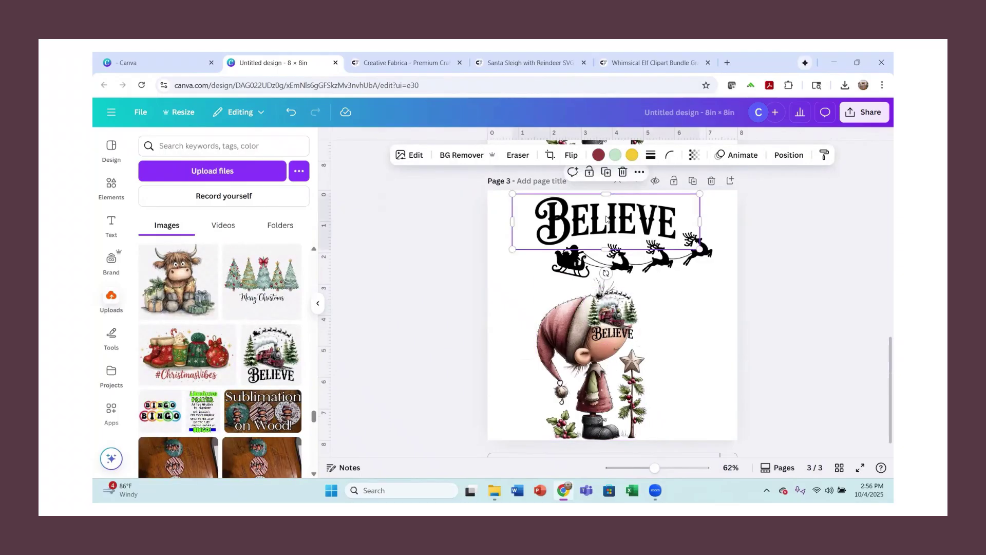
{"action": "key", "text": "Delete"}
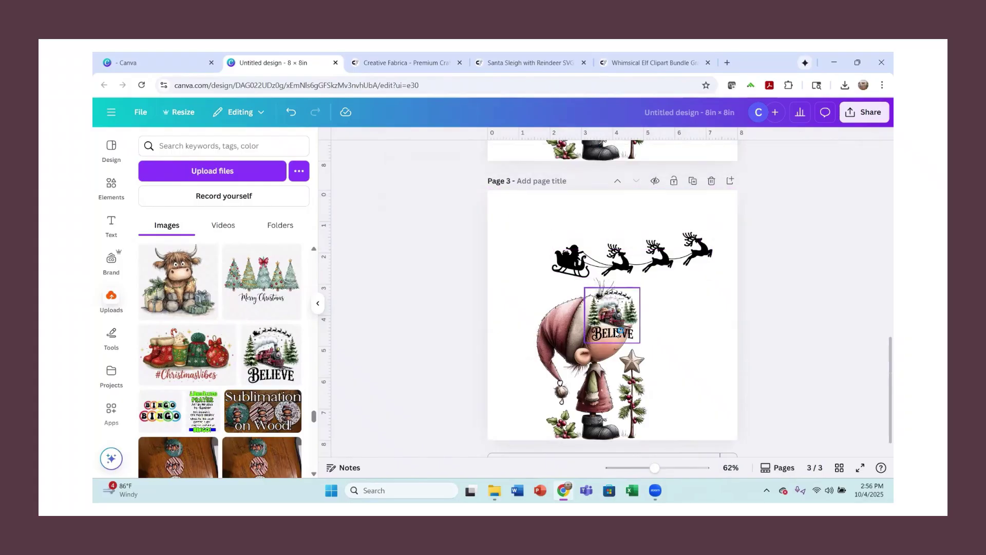
{"action": "left_click", "coordinate": [622, 314]}
{"action": "left_click_drag", "start_coordinate": [641, 287], "coordinate": [766, 165]}
{"action": "left_click_drag", "start_coordinate": [665, 316], "coordinate": [620, 402]}
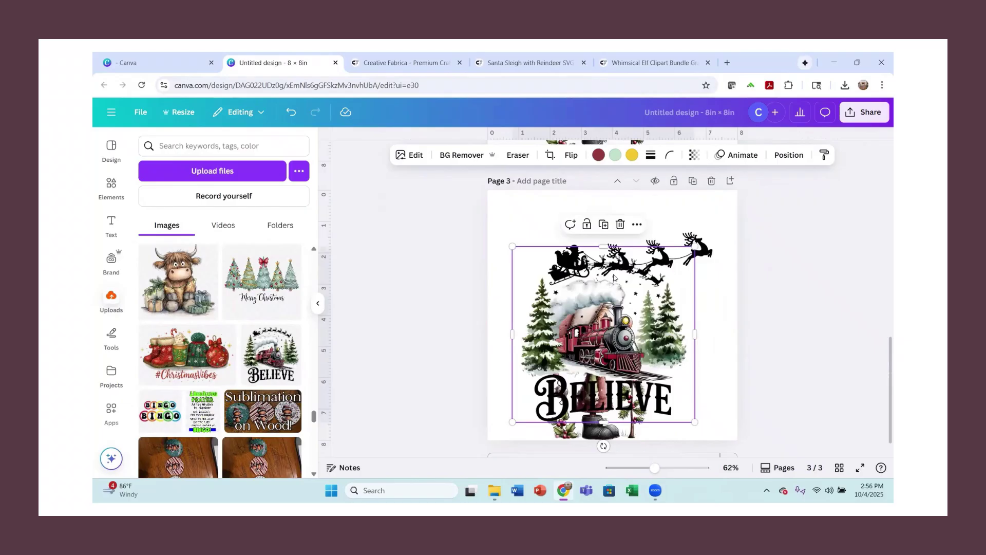
{"action": "left_click_drag", "start_coordinate": [604, 247], "coordinate": [592, 224]}
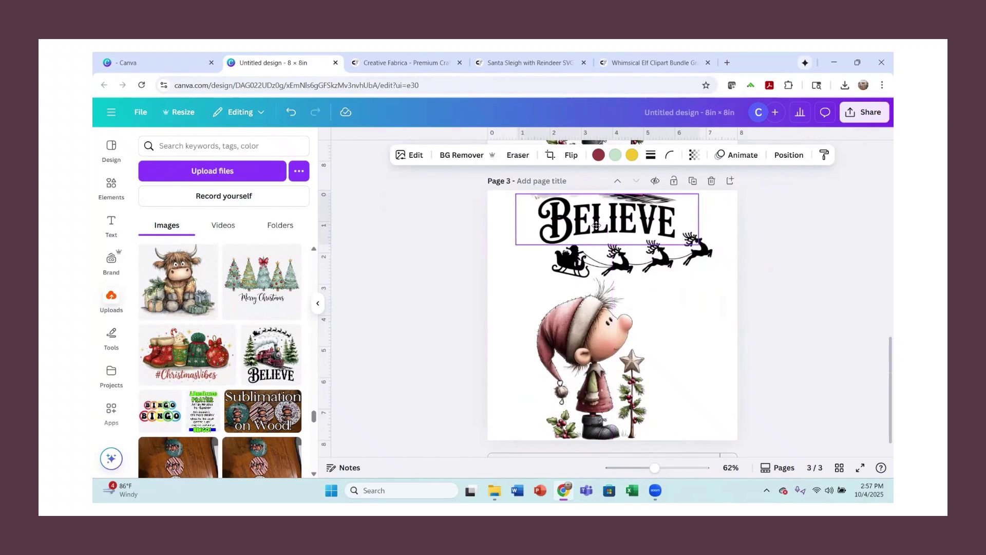
Try to erase the strip of snow and track above the BELIEVE lettering using Magic Eraser with brush size 9
{"action": "left_click", "coordinate": [422, 156]}
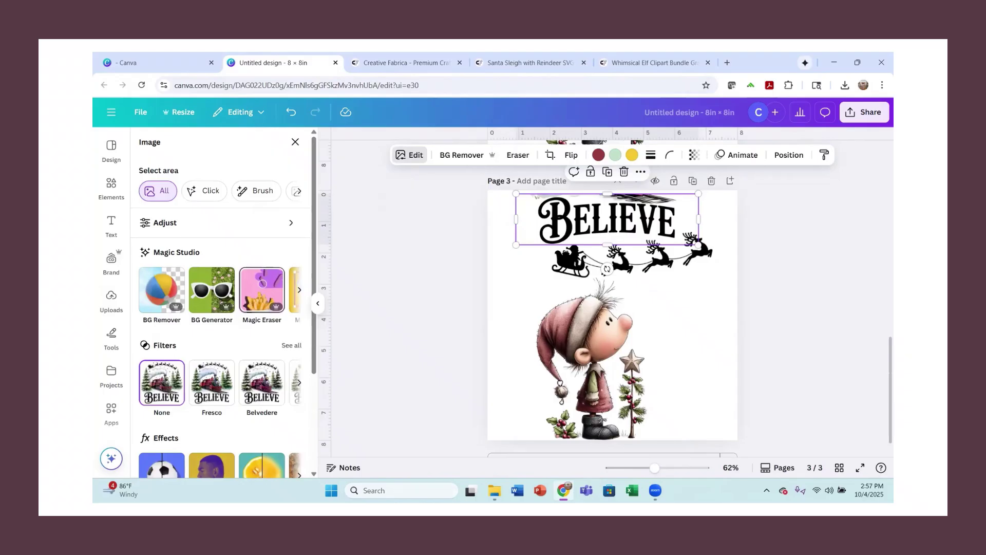
{"action": "left_click", "coordinate": [264, 286]}
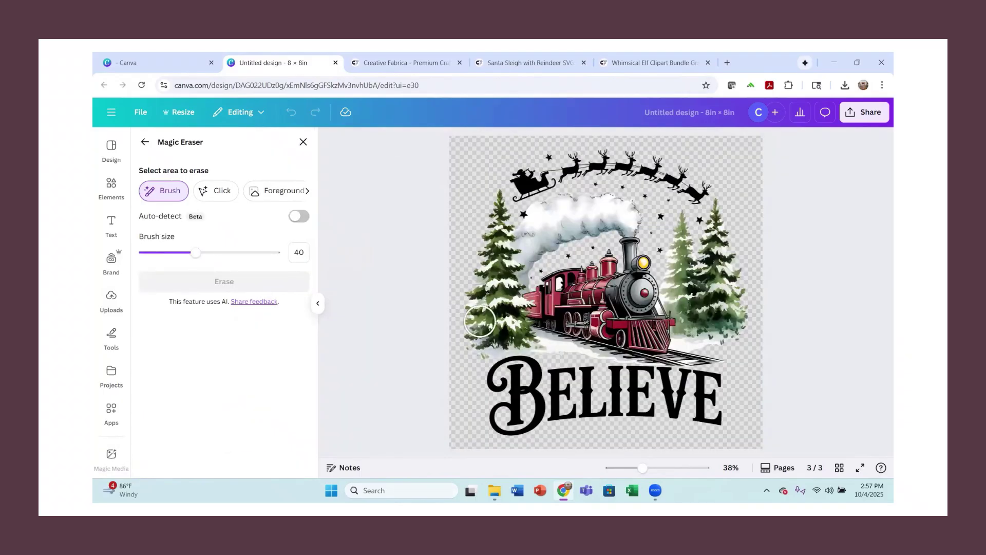
{"action": "left_click", "coordinate": [153, 252]}
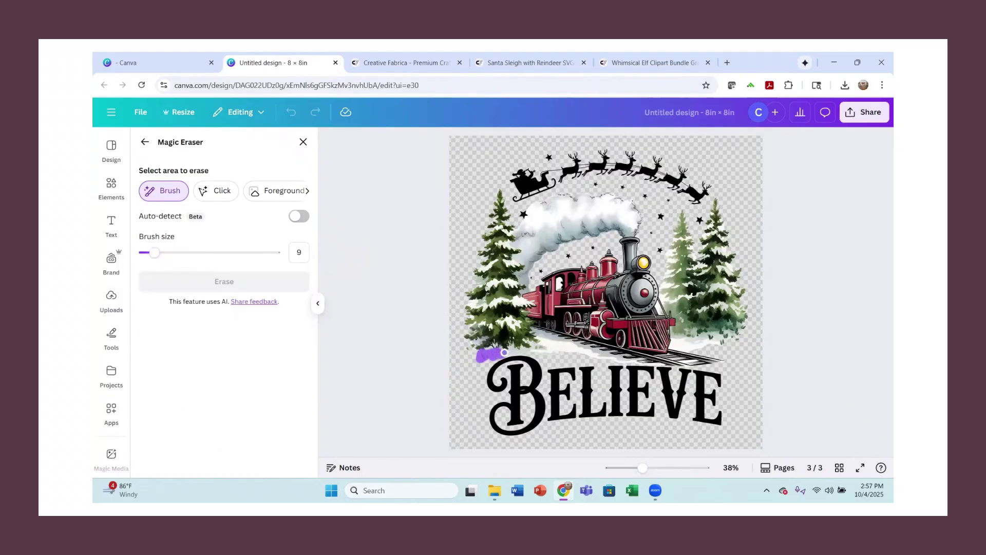
{"action": "left_click_drag", "start_coordinate": [536, 350], "coordinate": [642, 359]}
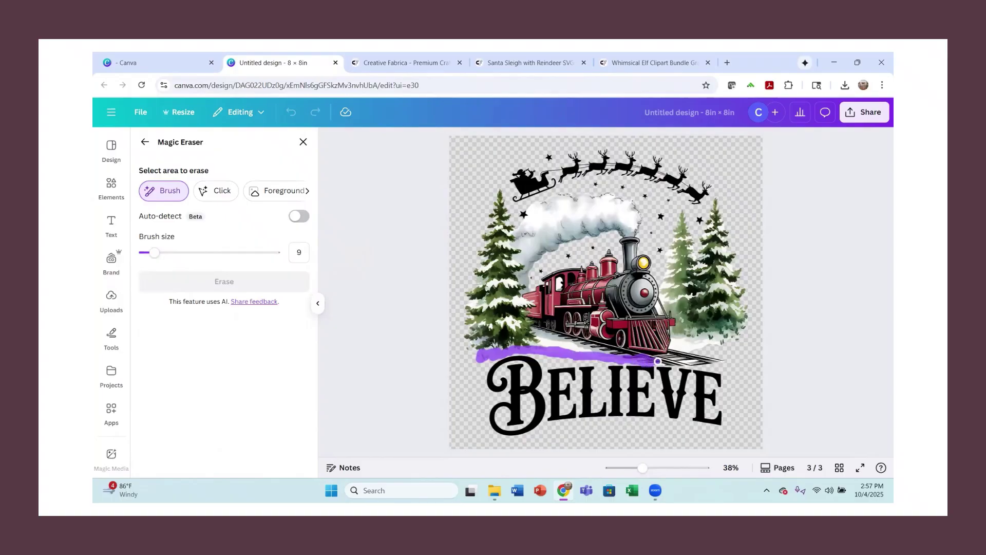
{"action": "left_click_drag", "start_coordinate": [675, 363], "coordinate": [746, 367]}
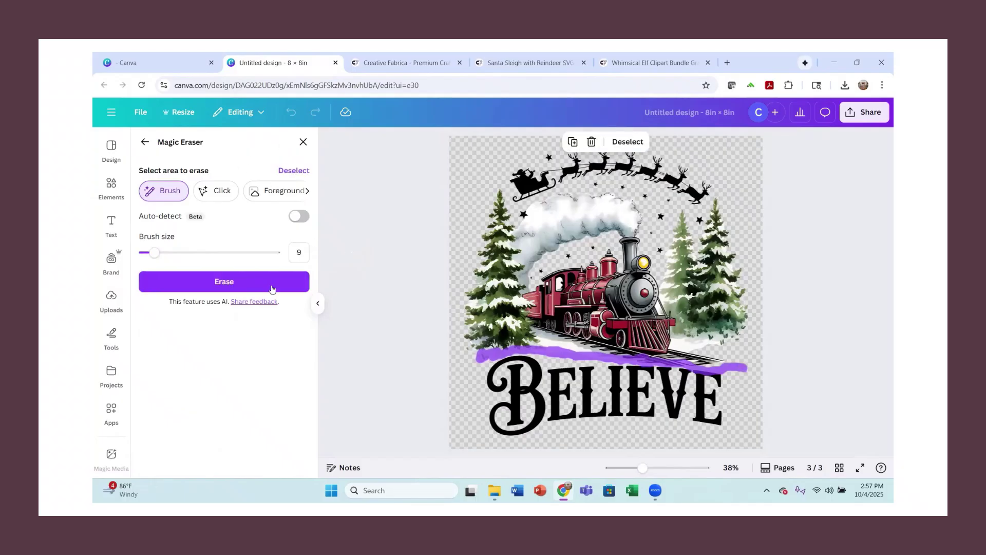
{"action": "left_click", "coordinate": [148, 142]}
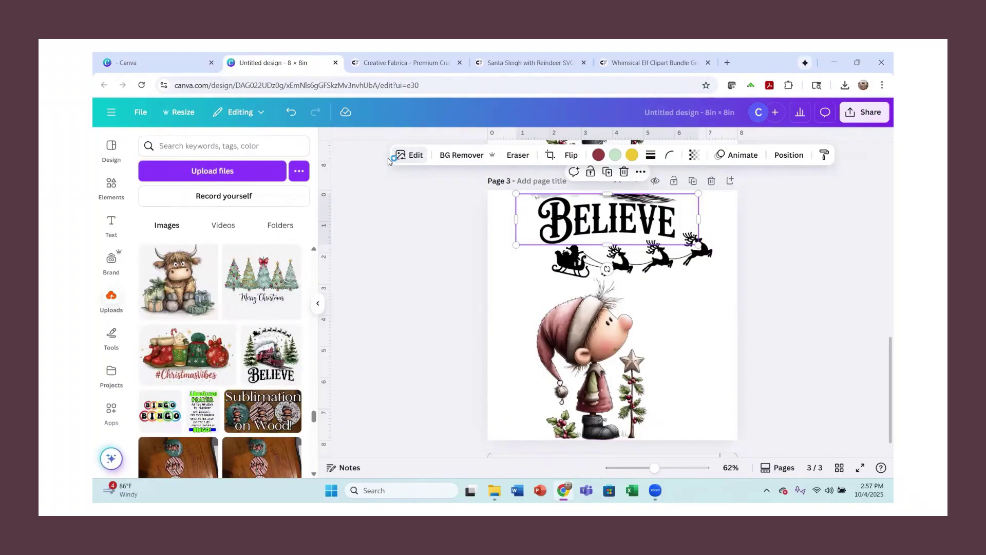
Erase the strip of snow and track above page 3's BELIEVE lettering using Magic Eraser with brush sizes 40 and 13
{"action": "left_click", "coordinate": [409, 160]}
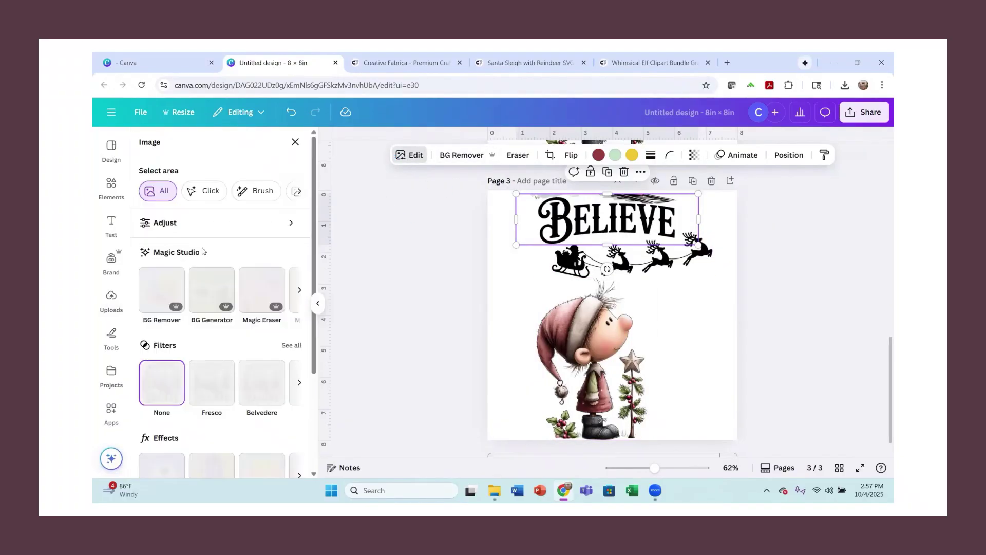
{"action": "left_click", "coordinate": [256, 303]}
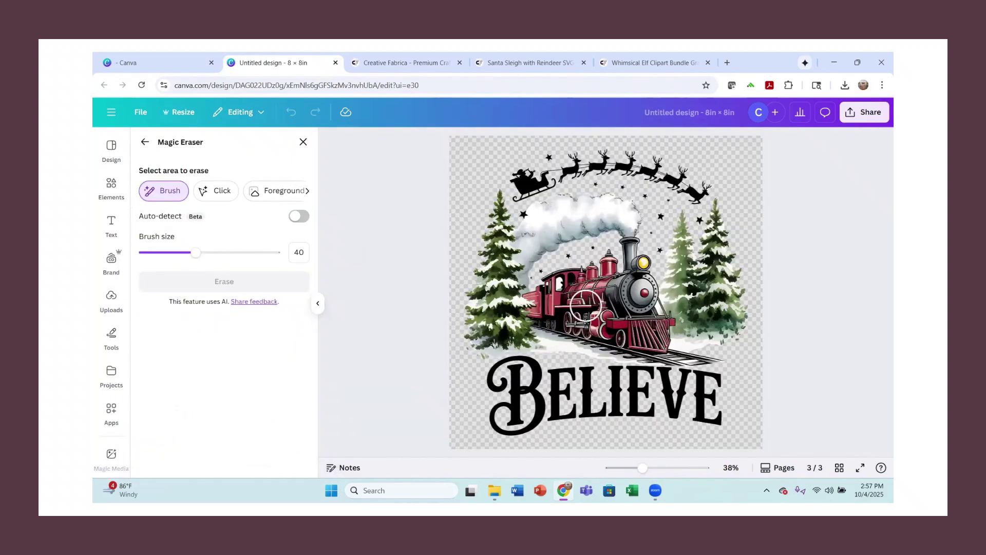
{"action": "left_click_drag", "start_coordinate": [478, 350], "coordinate": [524, 335]}
{"action": "left_click_drag", "start_coordinate": [530, 335], "coordinate": [732, 347]}
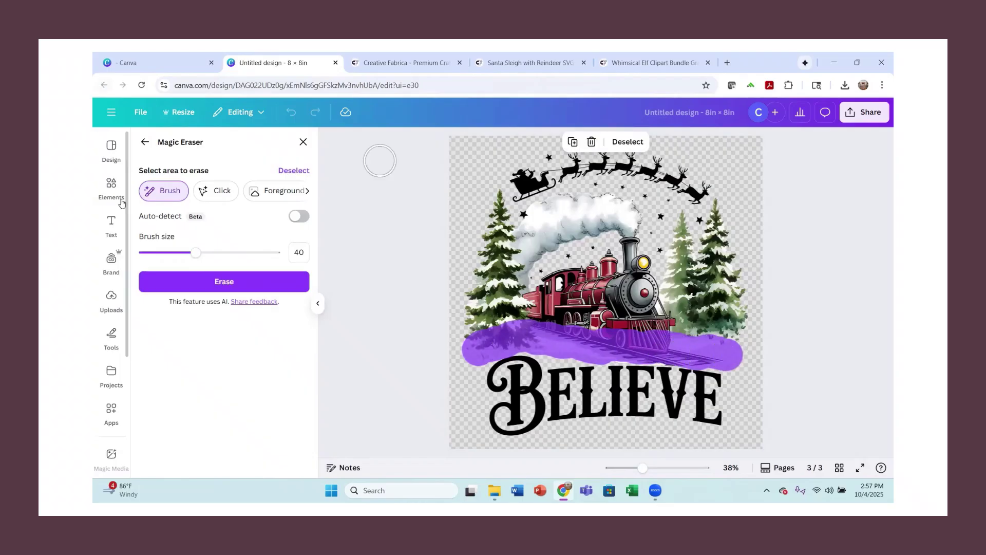
{"action": "left_click", "coordinate": [160, 253]}
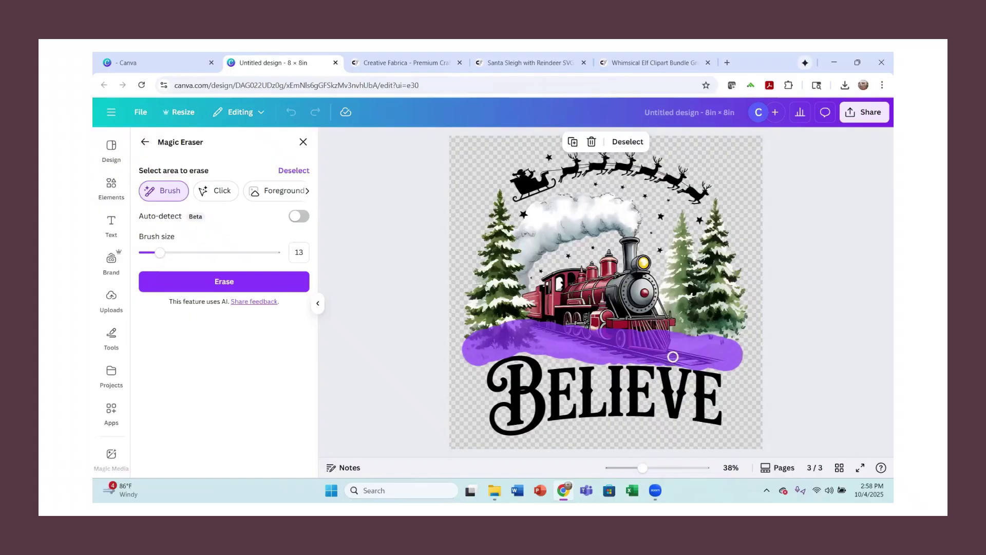
{"action": "left_click", "coordinate": [233, 288]}
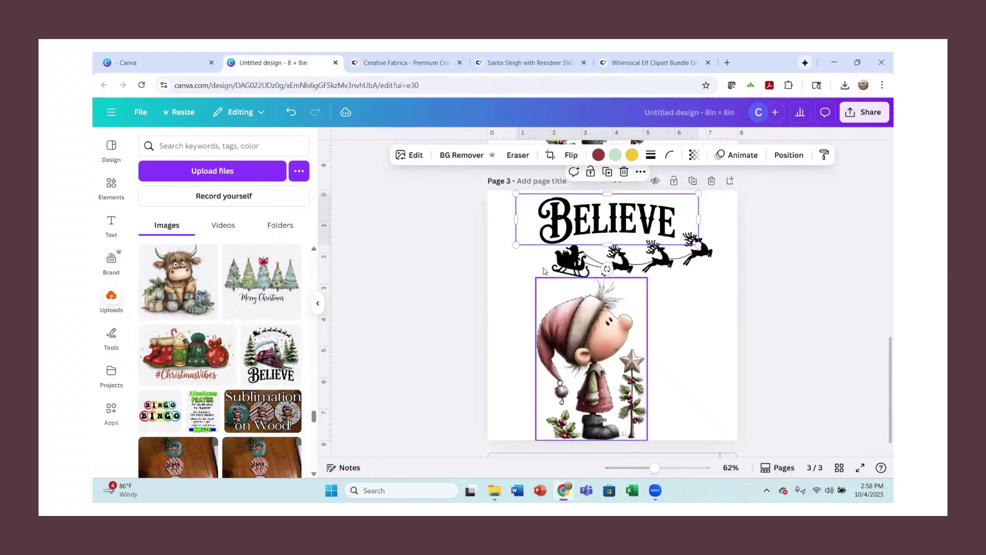
Nudge page 3's sleigh graphic up toward the BELIEVE lettering and shift the lettering slightly left
{"action": "left_click_drag", "start_coordinate": [597, 232], "coordinate": [579, 258]}
{"action": "left_click", "coordinate": [579, 262]}
{"action": "mouse_move", "coordinate": [589, 219]}
{"action": "left_mouse_down"}
{"action": "mouse_move", "coordinate": [578, 219]}
{"action": "mouse_move", "coordinate": [587, 219]}
{"action": "left_mouse_up"}
Move page 3's elf slightly right and up under the sleigh, and enlarge it slightly down to the page's lower edge
{"action": "left_click_drag", "start_coordinate": [576, 327], "coordinate": [587, 314]}
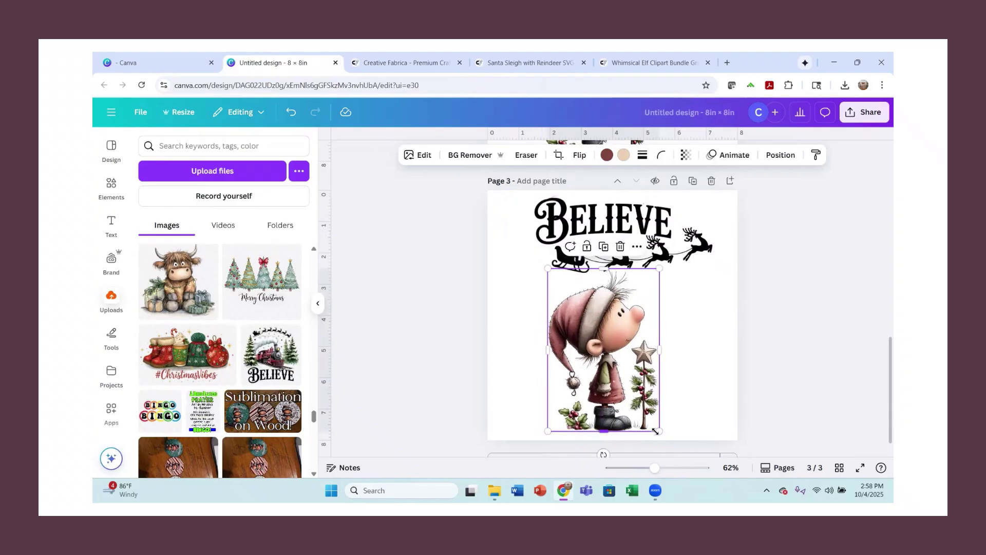
{"action": "left_click_drag", "start_coordinate": [660, 430], "coordinate": [659, 439]}
{"action": "left_click", "coordinate": [759, 293]}
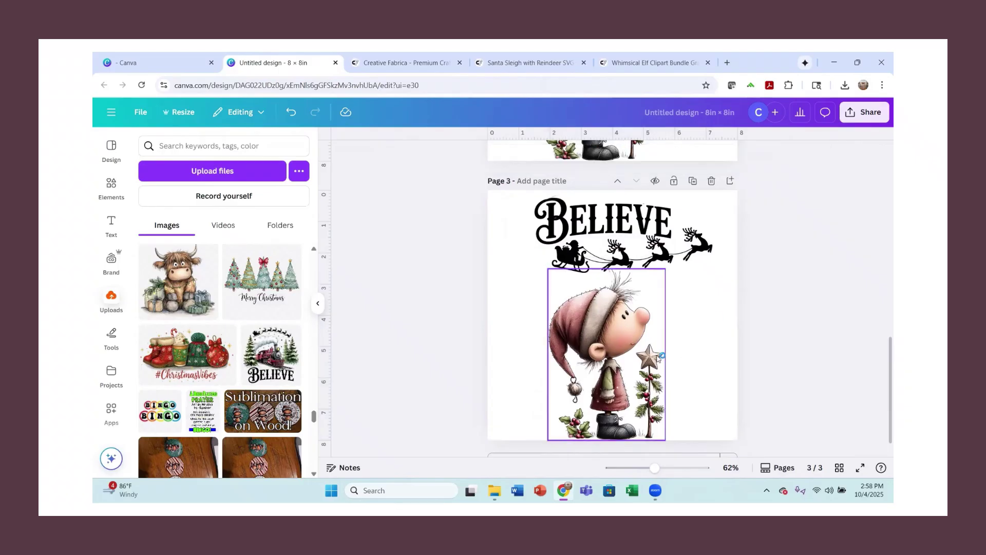
Erase the holly sprig behind the elf and the small hook under its hat's pompom using Magic Eraser at brush size 40
{"action": "left_click", "coordinate": [634, 385]}
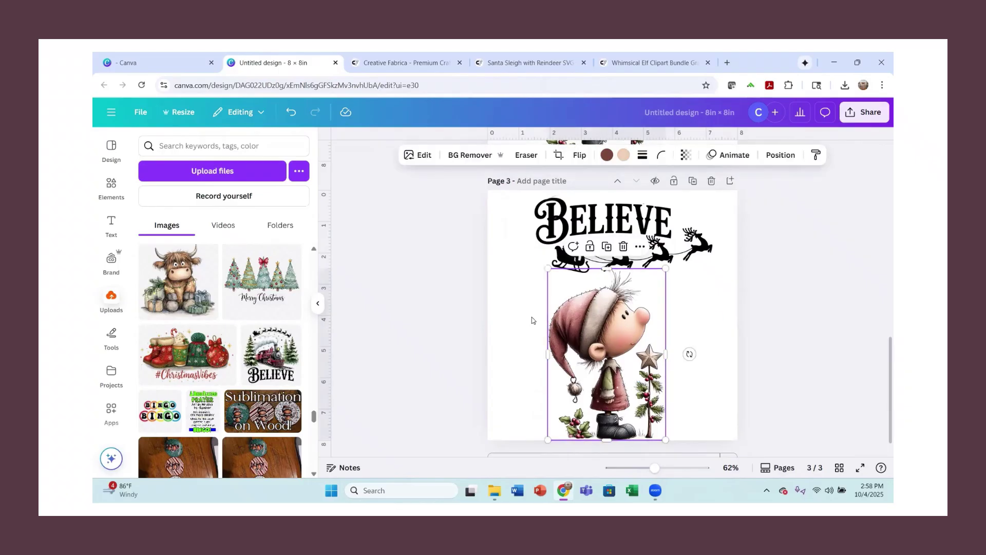
{"action": "left_click", "coordinate": [413, 155]}
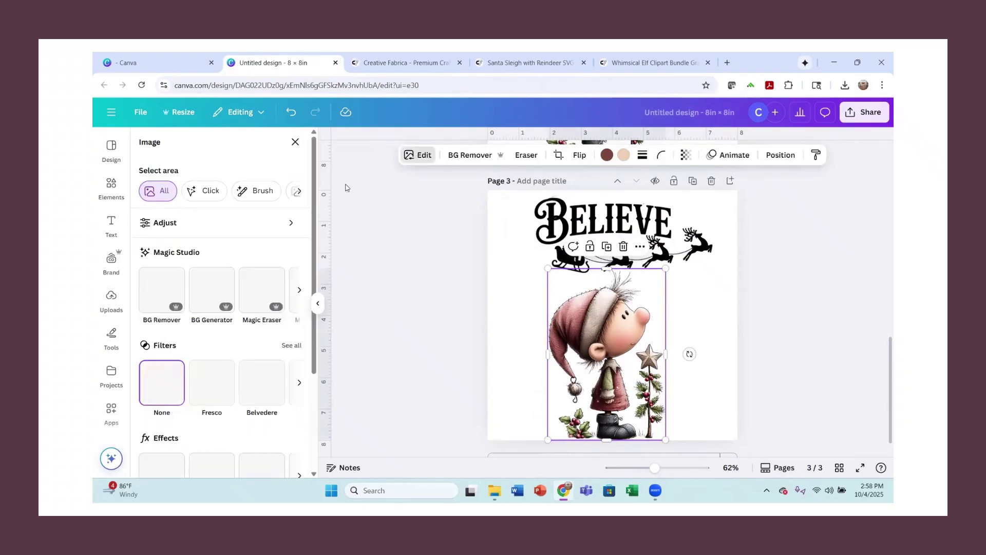
{"action": "left_click", "coordinate": [246, 305]}
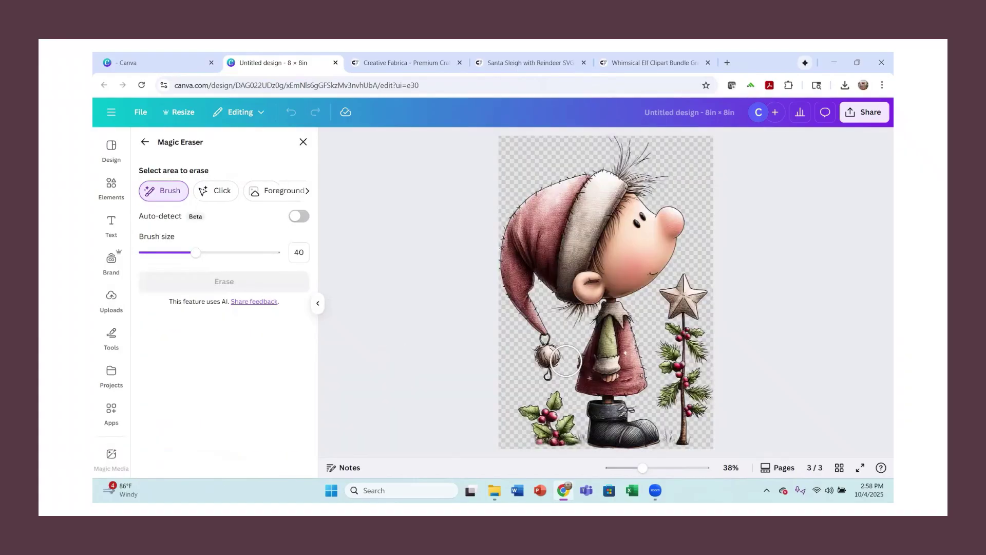
{"action": "left_click", "coordinate": [553, 400]}
{"action": "mouse_move", "coordinate": [553, 400]}
{"action": "left_mouse_down"}
{"action": "mouse_move", "coordinate": [571, 434]}
{"action": "mouse_move", "coordinate": [543, 433]}
{"action": "mouse_move", "coordinate": [524, 404]}
{"action": "left_mouse_up"}
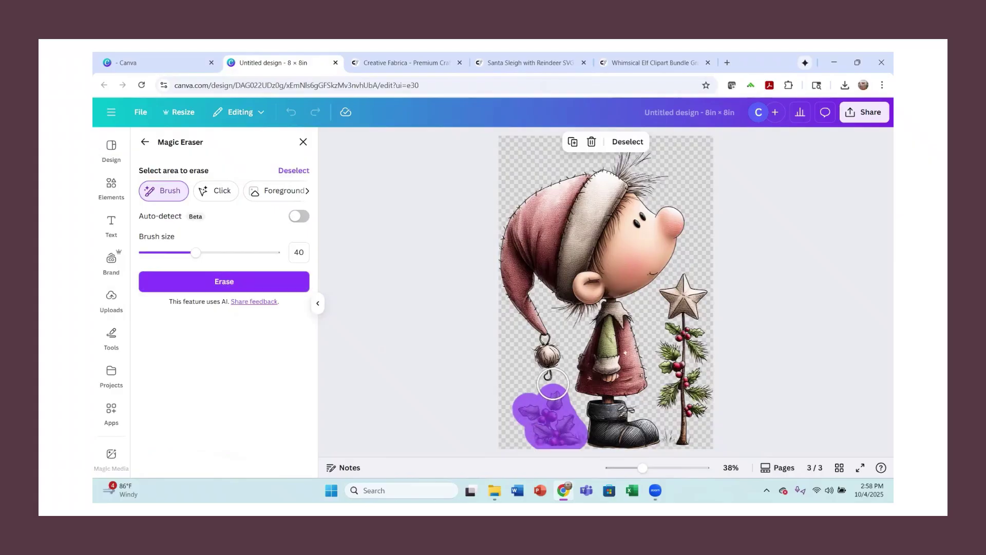
{"action": "left_click", "coordinate": [553, 384]}
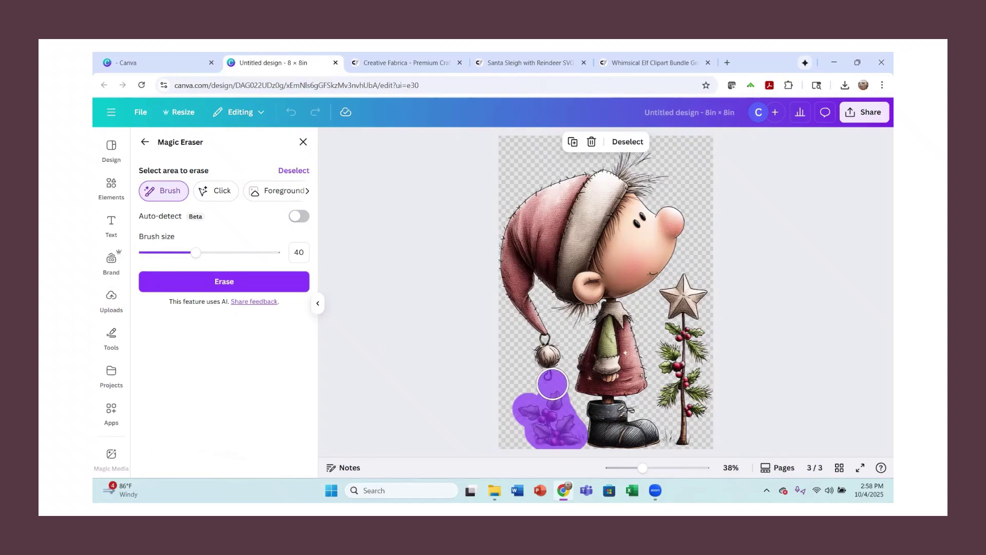
{"action": "left_click", "coordinate": [224, 282]}
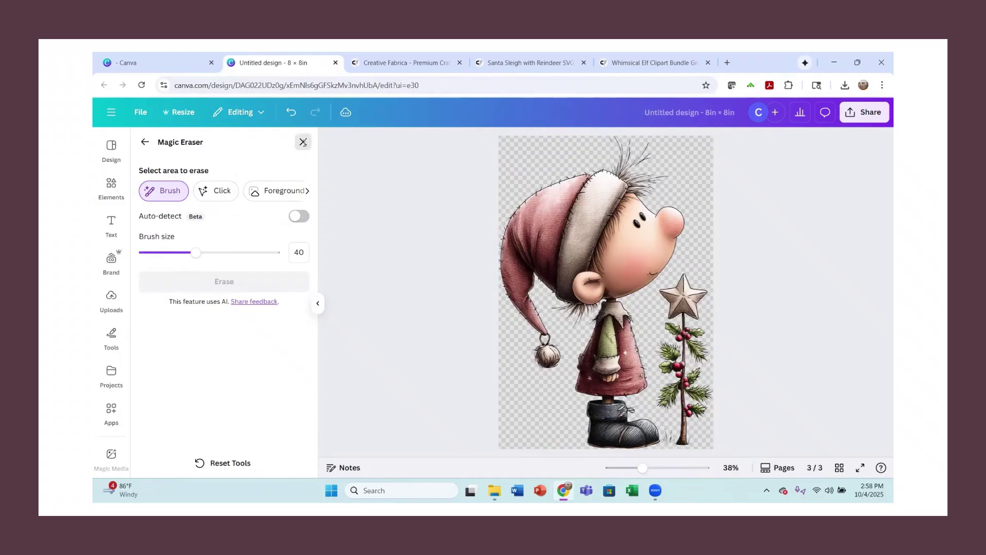
{"action": "left_click", "coordinate": [303, 142]}
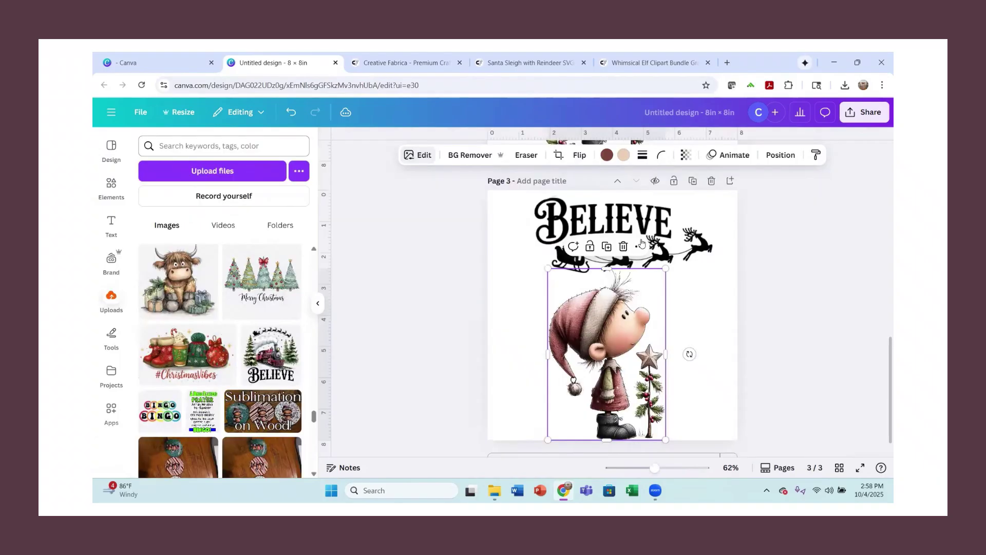
{"action": "left_click", "coordinate": [831, 309]}
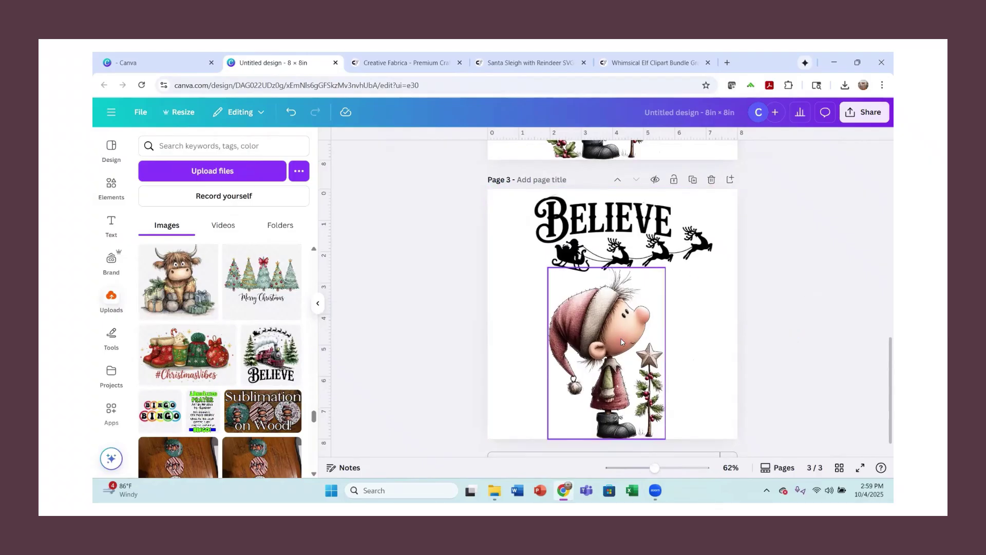
Add a blank page 4 and place the uploaded seated elf with the striped hat and holly at its lower edge
{"action": "scroll", "coordinate": [598, 437], "scroll_direction": "down", "scroll_amount": 1}
{"action": "left_click", "coordinate": [599, 438]}
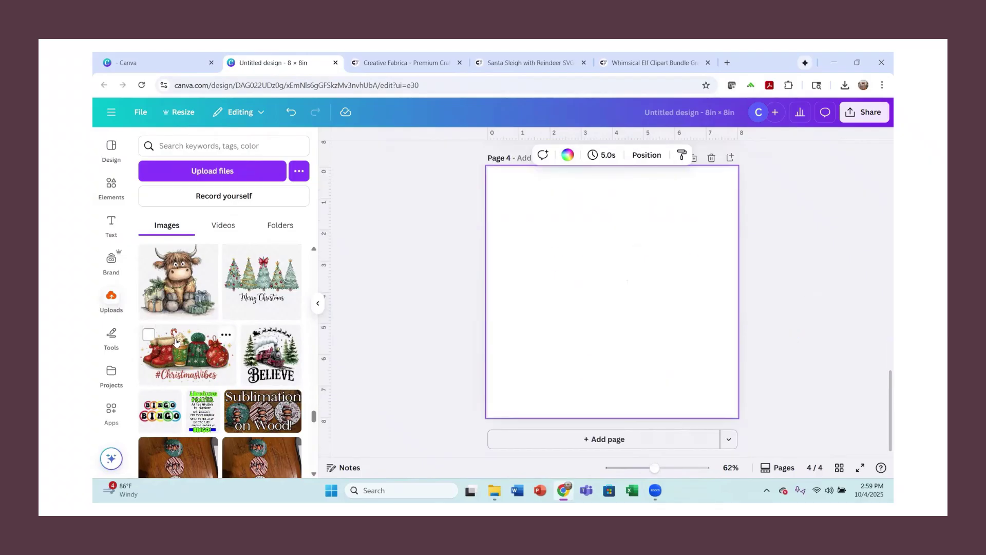
{"action": "scroll", "coordinate": [178, 336], "scroll_direction": "up", "scroll_amount": 10}
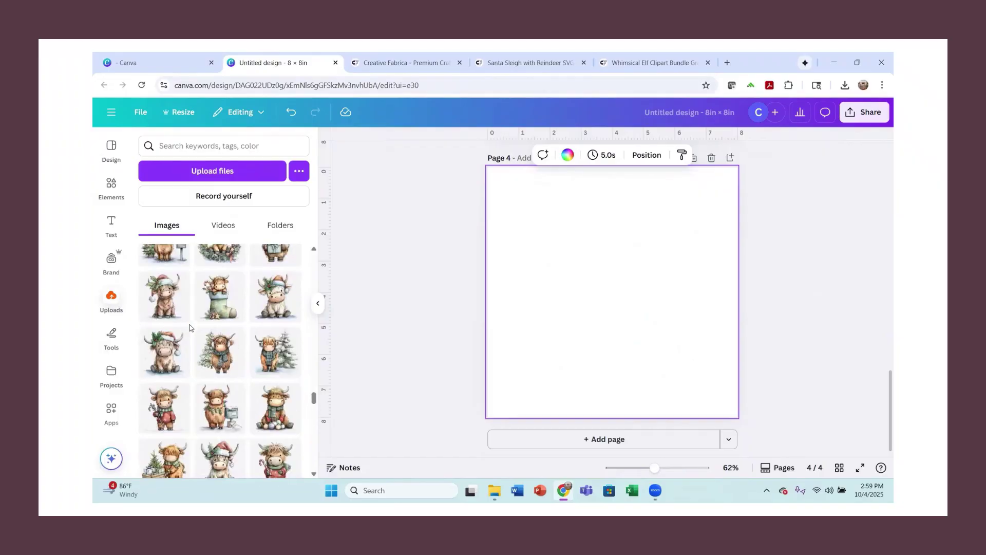
{"action": "scroll", "coordinate": [204, 327], "scroll_direction": "up", "scroll_amount": 5}
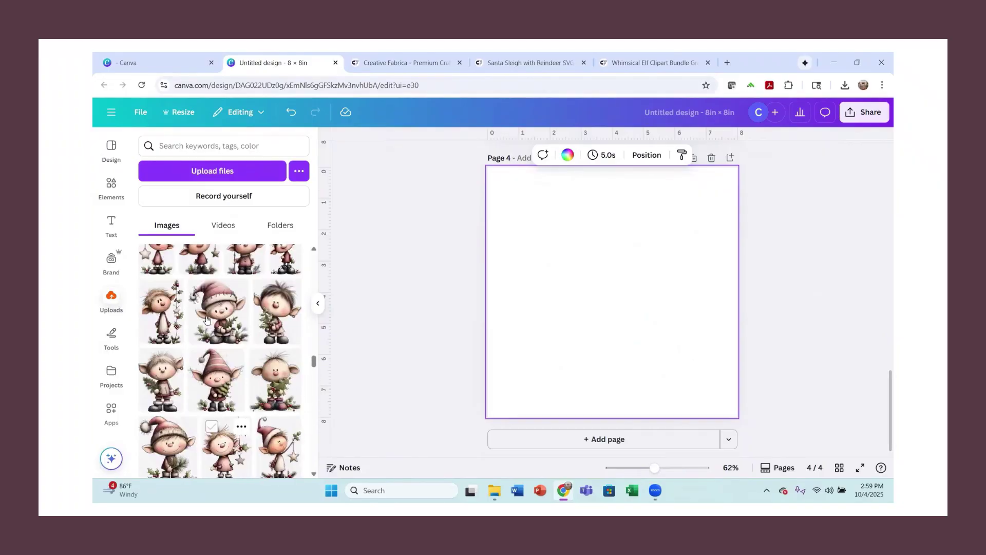
{"action": "scroll", "coordinate": [210, 322], "scroll_direction": "up", "scroll_amount": 5}
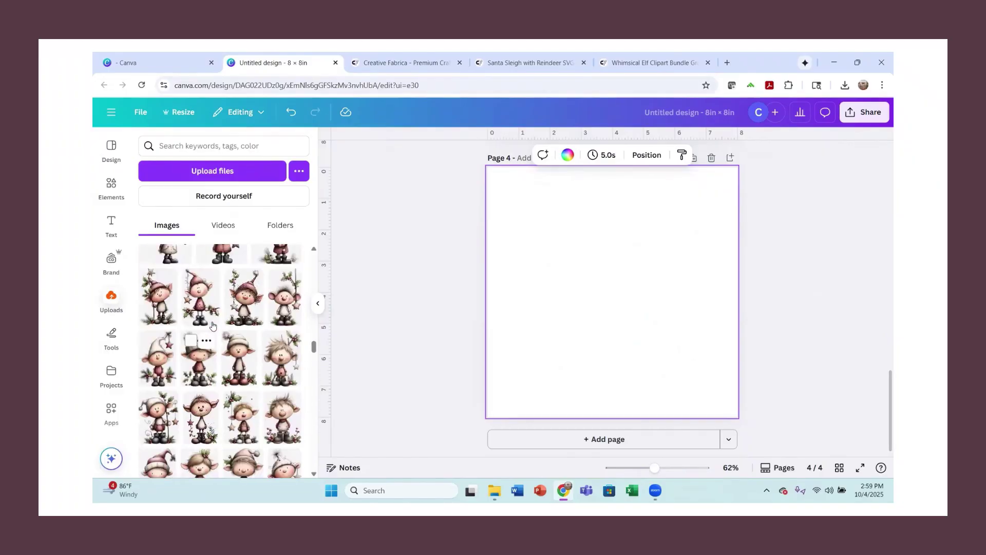
{"action": "scroll", "coordinate": [218, 314], "scroll_direction": "up", "scroll_amount": 2}
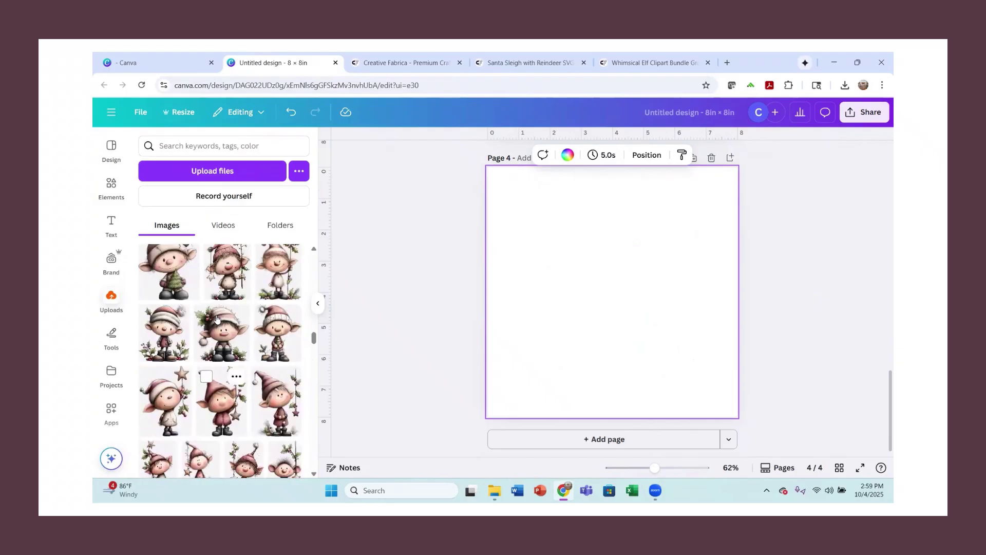
{"action": "left_click", "coordinate": [223, 351]}
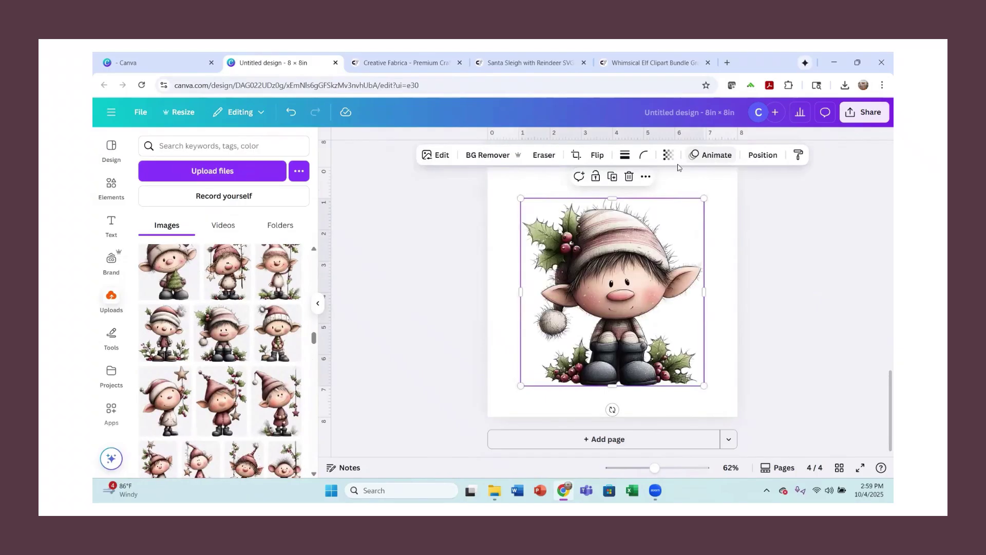
{"action": "left_click_drag", "start_coordinate": [624, 307], "coordinate": [625, 339]}
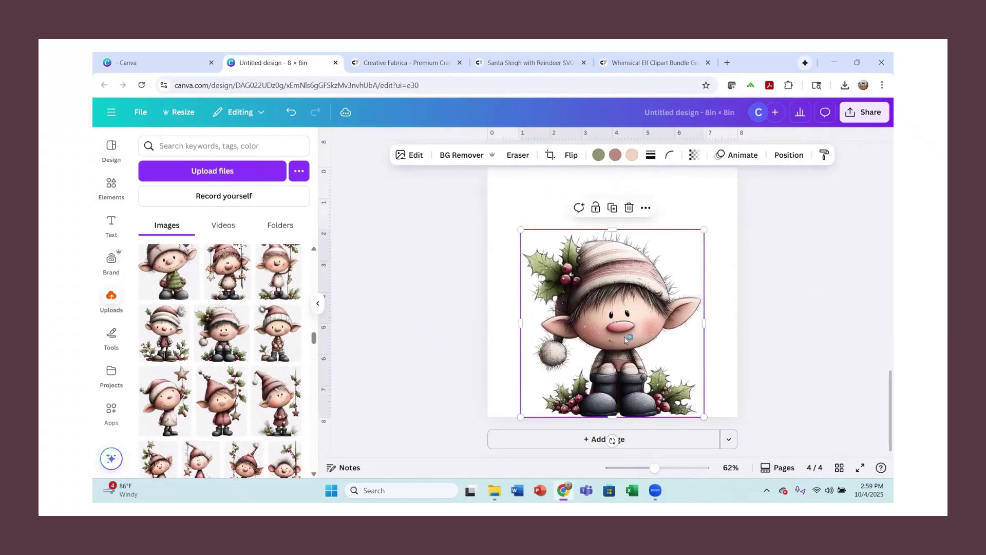
Add the text "Happy" to page 4, enlarged to about size 80.8 in the upper-left corner above the elf
{"action": "left_click", "coordinate": [112, 224]}
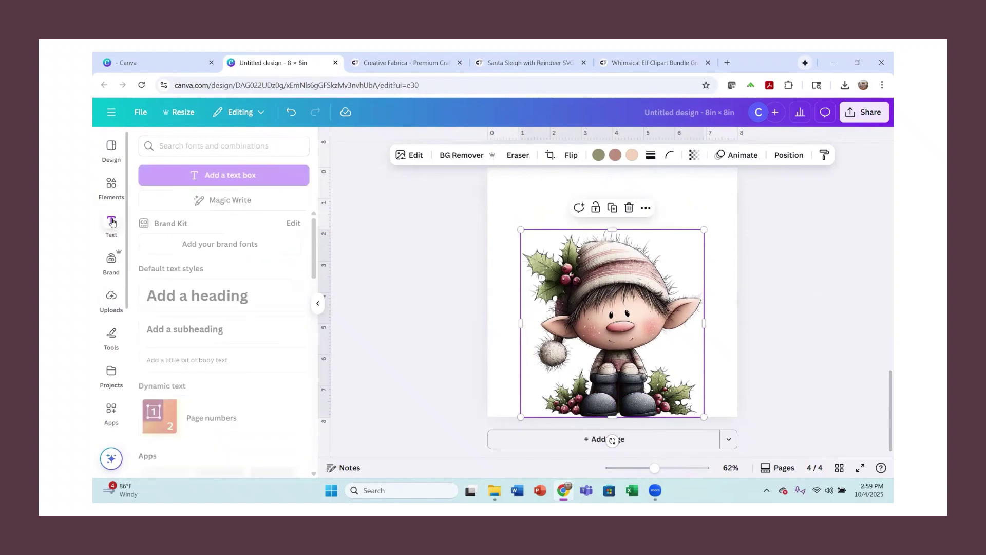
{"action": "left_click", "coordinate": [223, 175]}
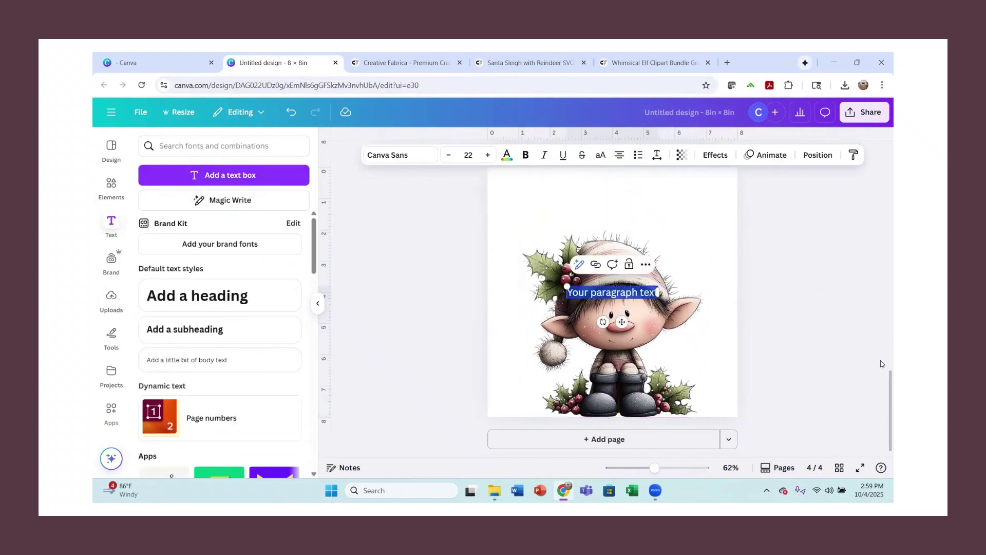
{"action": "type", "text": "Happy"}
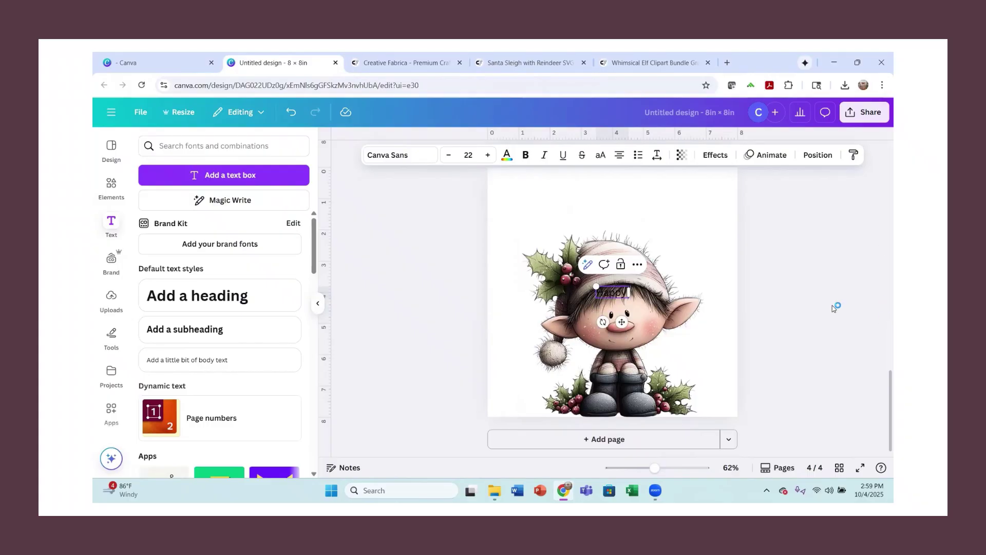
{"action": "left_click", "coordinate": [615, 299]}
{"action": "left_click", "coordinate": [609, 295]}
{"action": "left_click_drag", "start_coordinate": [609, 295], "coordinate": [506, 170]}
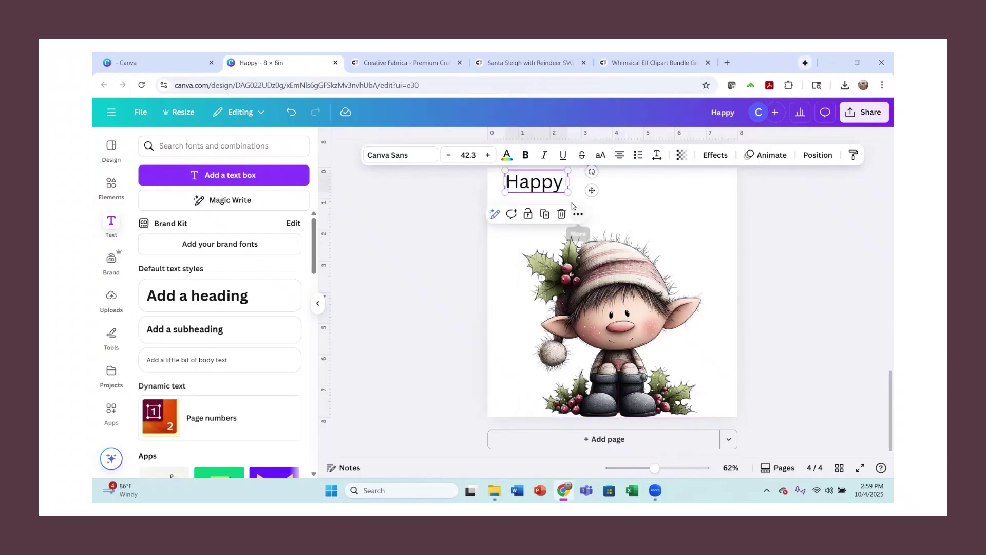
{"action": "left_click_drag", "start_coordinate": [566, 192], "coordinate": [625, 212]}
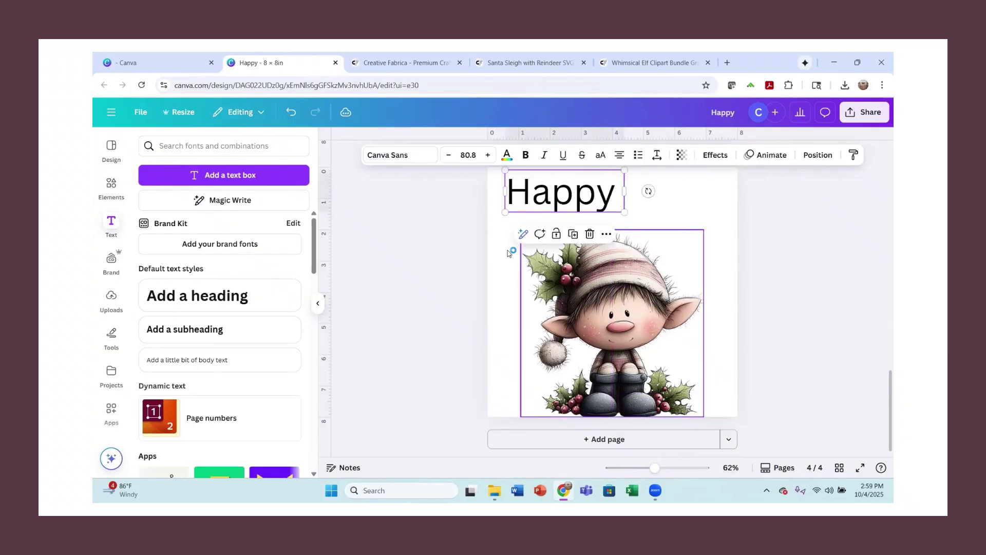
Add the text "Christmas" at size 46 and place it below and to the right of "Happy"
{"action": "left_click", "coordinate": [231, 177]}
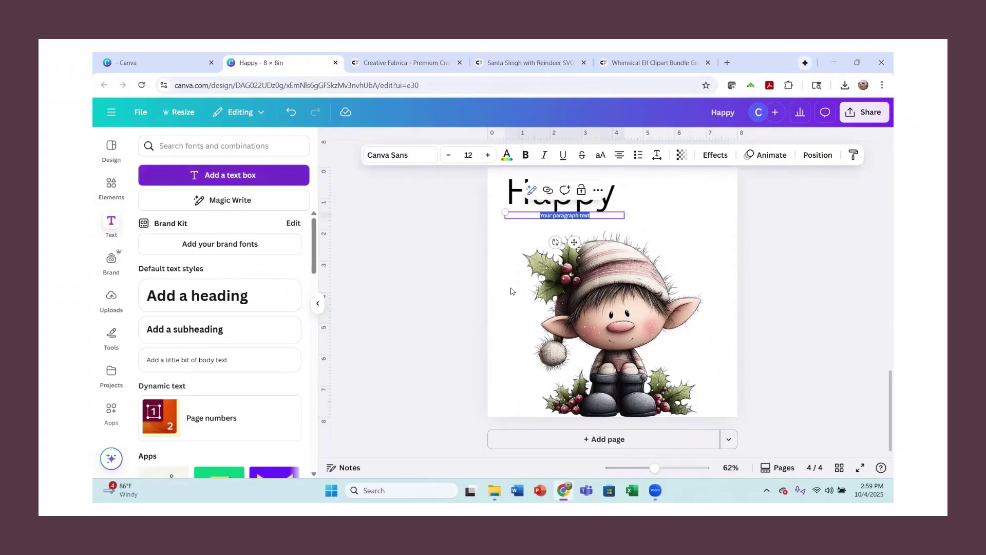
{"action": "type", "text": "Ch"}
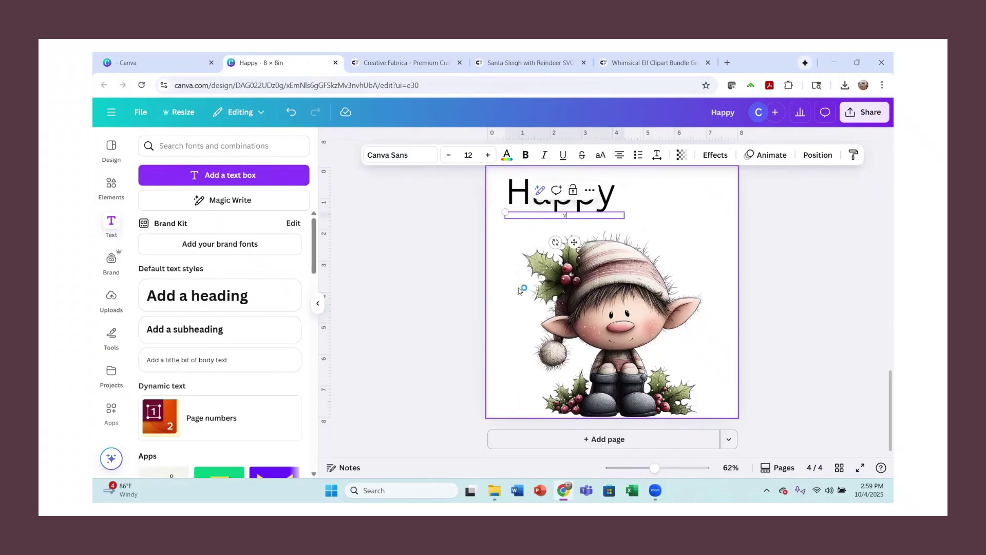
{"action": "type", "text": "ristmas"}
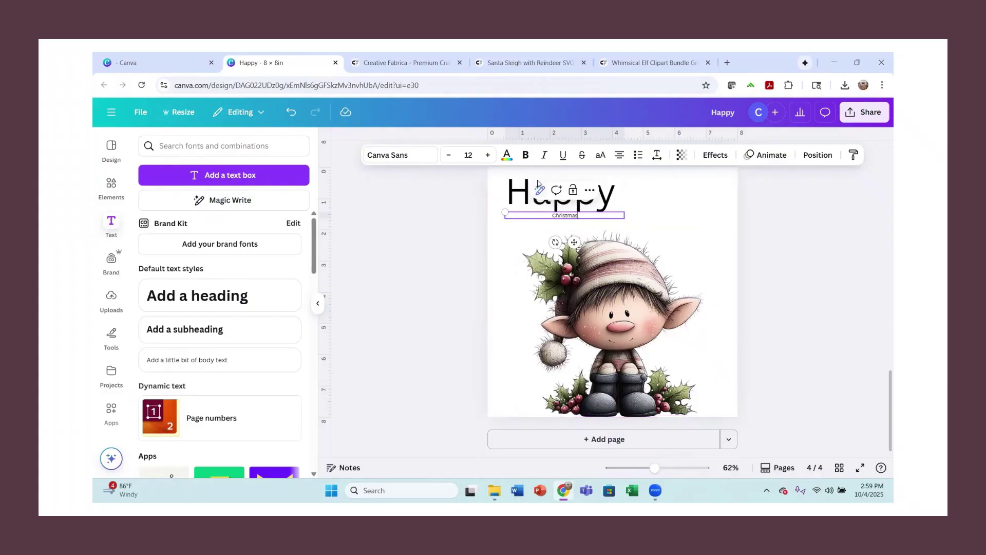
{"action": "left_click_drag", "start_coordinate": [485, 155], "coordinate": [485, 155]}
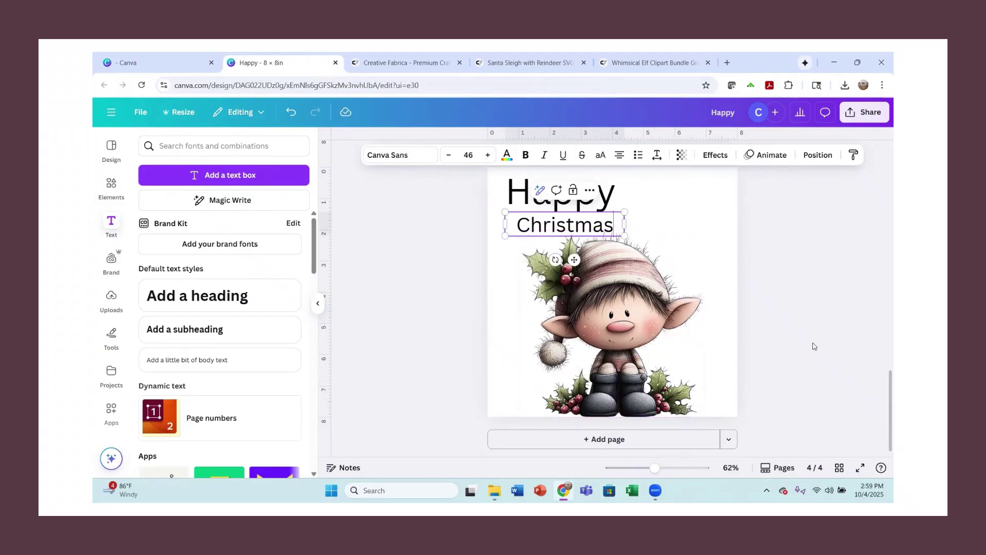
{"action": "left_click", "coordinate": [791, 319]}
{"action": "left_click_drag", "start_coordinate": [558, 225], "coordinate": [627, 225]}
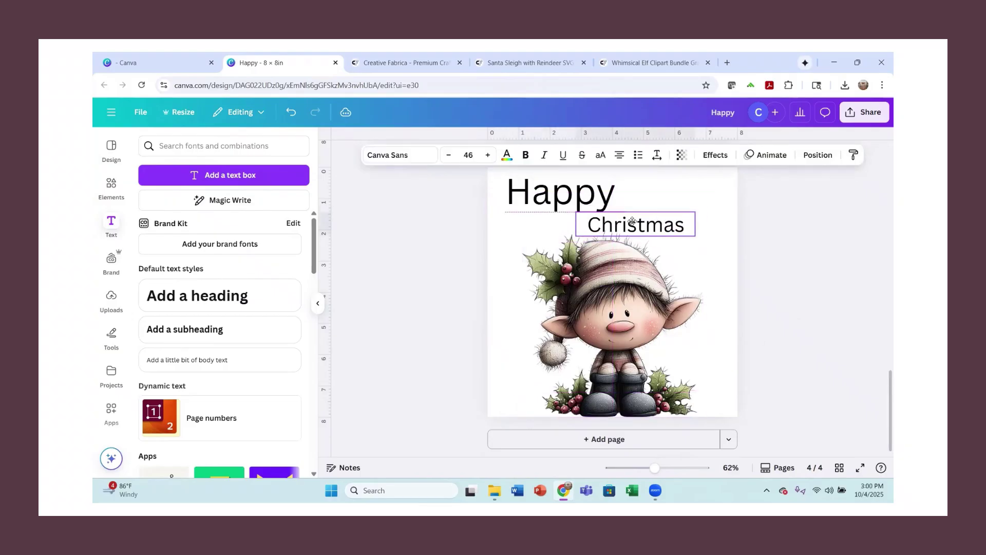
Change the font of the "Happy" text to Rachelyn Regular
{"action": "left_click", "coordinate": [565, 191]}
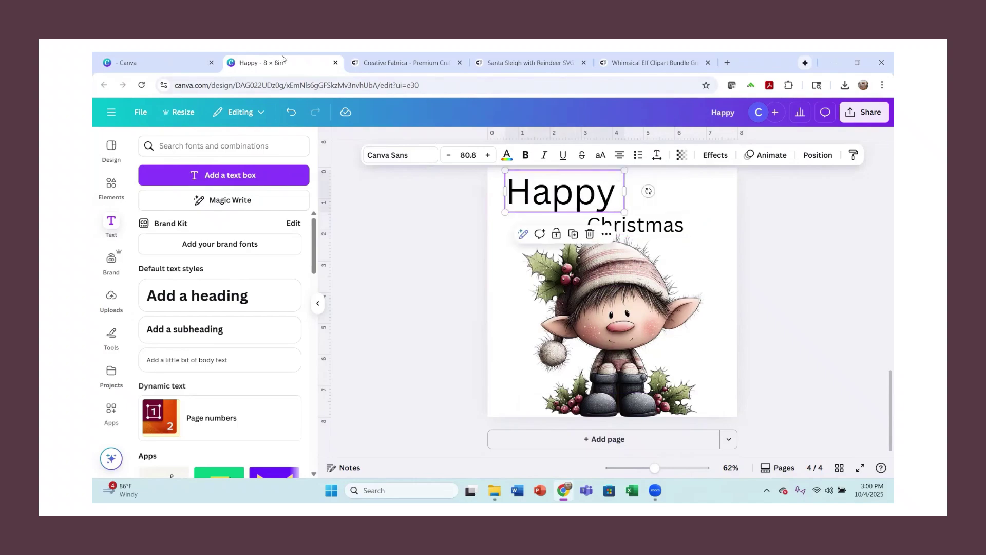
{"action": "left_click", "coordinate": [384, 155]}
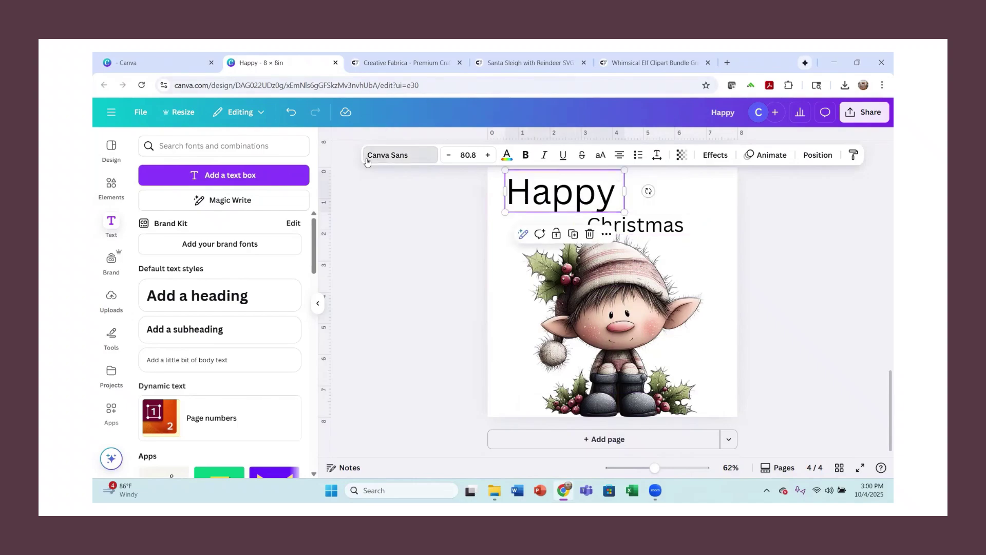
{"action": "left_click", "coordinate": [205, 355]}
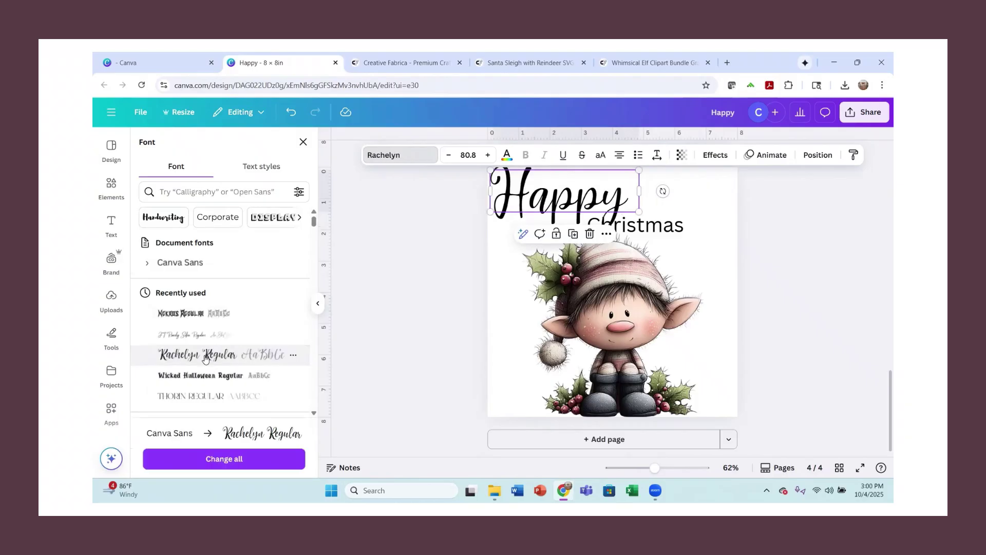
Reduce the "Happy" text on page 4 to size 71.8 and nudge it slightly sideways above the elf
{"action": "scroll", "coordinate": [770, 259], "scroll_direction": "up", "scroll_amount": 3}
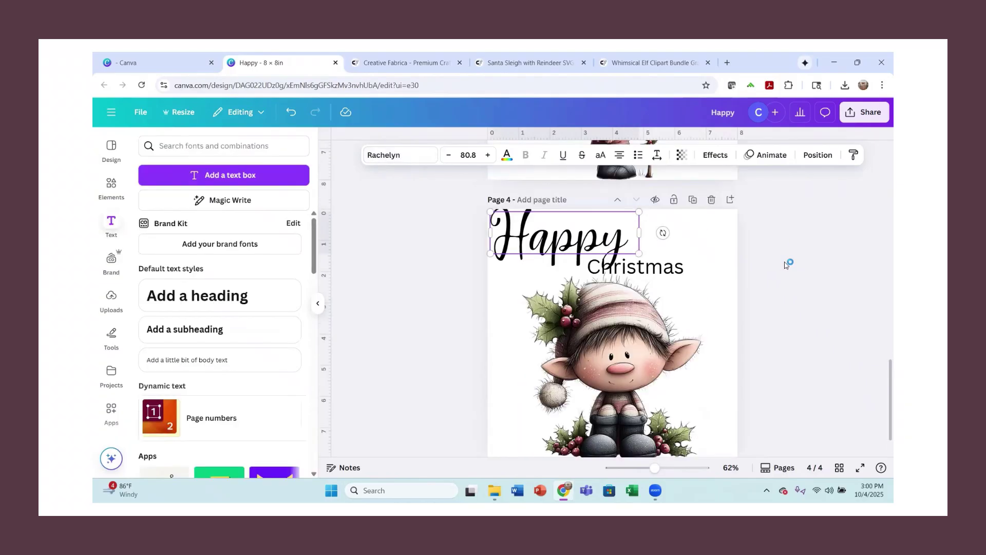
{"action": "left_click", "coordinate": [448, 154]}
{"action": "left_click", "coordinate": [448, 154]}
{"action": "left_click", "coordinate": [448, 154]}
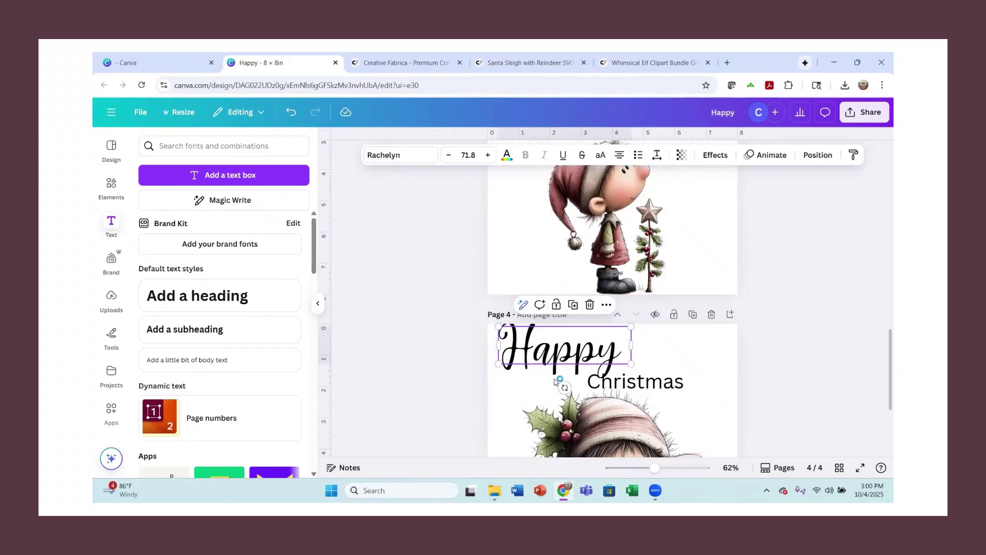
{"action": "left_click_drag", "start_coordinate": [559, 354], "coordinate": [555, 355]}
Shift the "Christmas" text toward the page's right edge and change its font to Autumn Vibes Regular
{"action": "left_click_drag", "start_coordinate": [646, 386], "coordinate": [672, 384]}
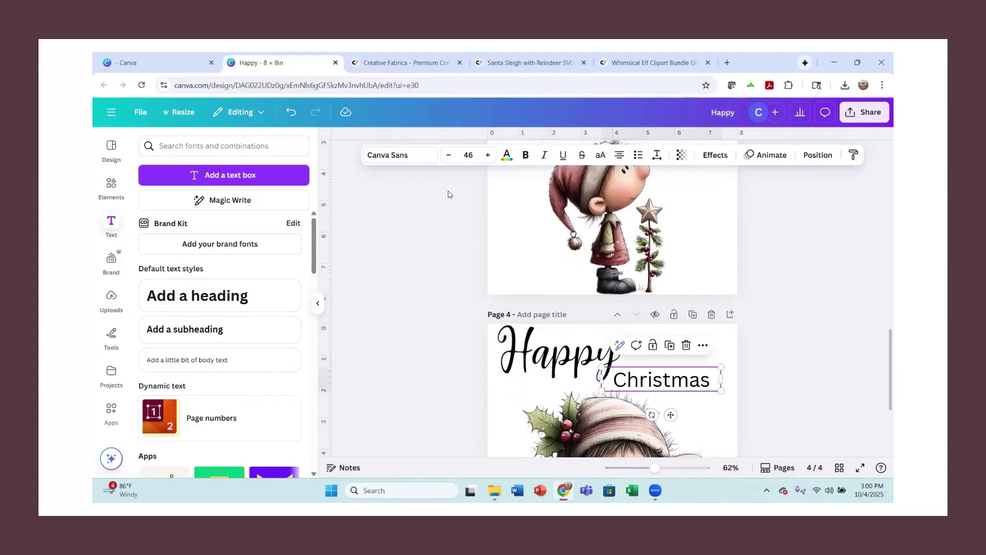
{"action": "left_click", "coordinate": [388, 156]}
{"action": "scroll", "coordinate": [205, 285], "scroll_direction": "down", "scroll_amount": 3}
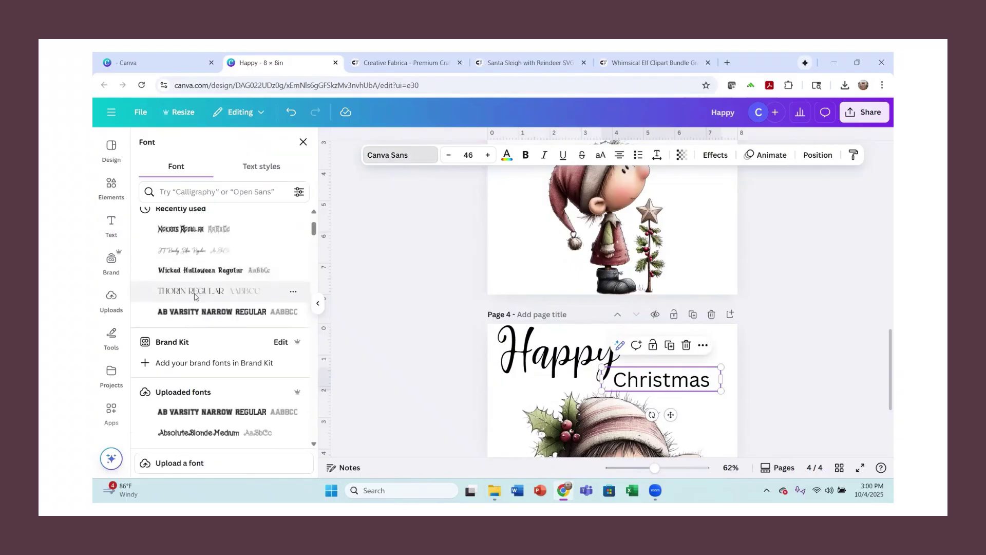
{"action": "scroll", "coordinate": [194, 296], "scroll_direction": "down", "scroll_amount": 2}
{"action": "scroll", "coordinate": [195, 296], "scroll_direction": "down", "scroll_amount": 3}
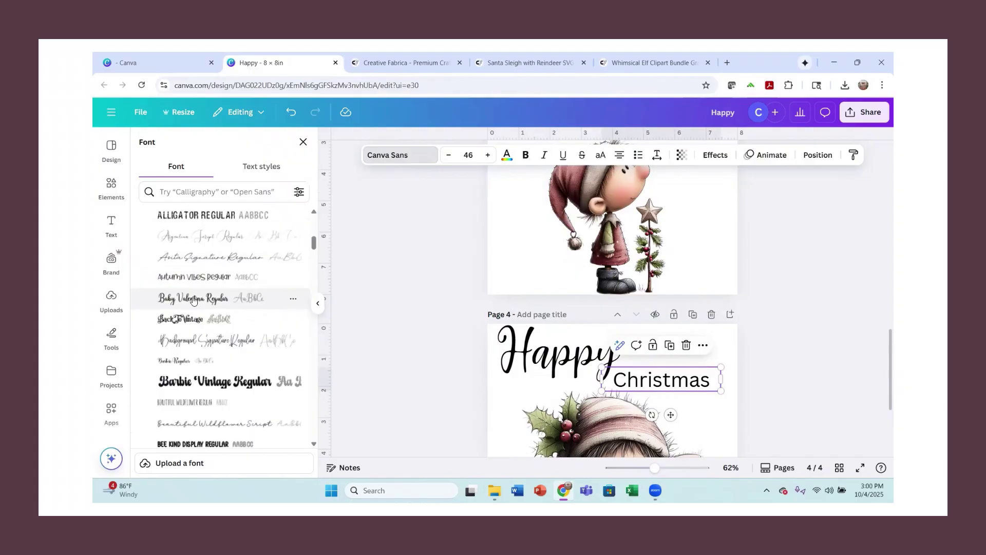
{"action": "left_click", "coordinate": [198, 277]}
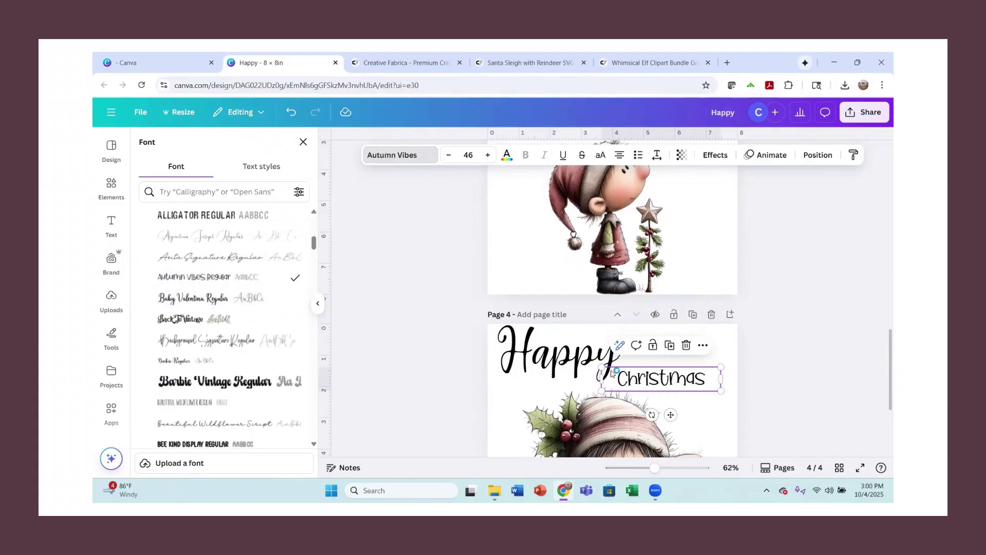
Enlarge the "Christmas" text to about size 78.7 and move it down and right, just above the elf's hat
{"action": "left_click_drag", "start_coordinate": [599, 367], "coordinate": [516, 350]}
{"action": "left_click", "coordinate": [666, 368]}
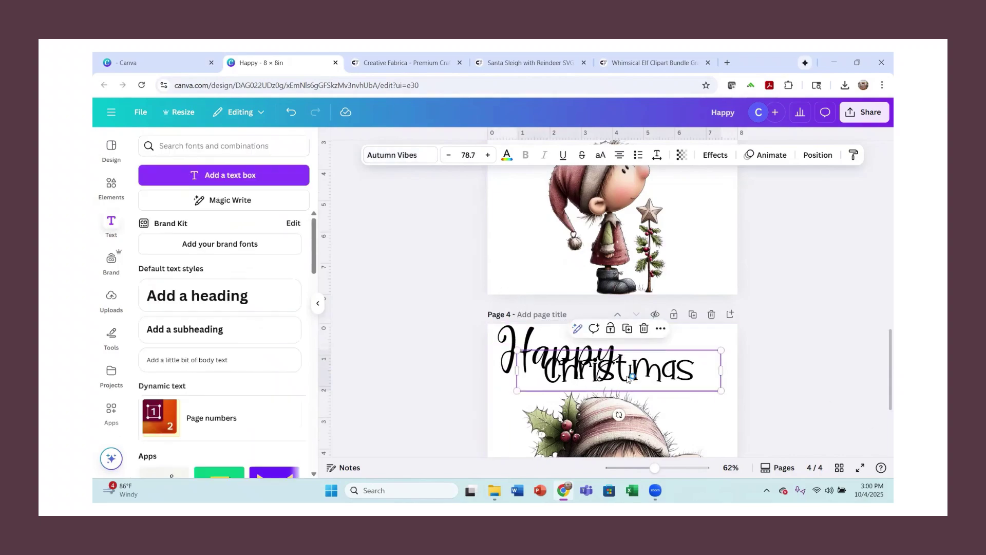
{"action": "key", "text": "shift+Right"}
{"action": "key", "text": "shift+Right"}
{"action": "key", "text": "shift+Right"}
{"action": "key", "text": "shift+Right"}
{"action": "key", "text": "shift+Right"}
{"action": "key", "text": "shift+Right"}
{"action": "key", "text": "shift+Right"}
{"action": "key", "text": "shift+Right"}
{"action": "key", "text": "shift+Right"}
{"action": "key", "text": "shift+Right"}
{"action": "key", "text": "shift+Down"}
{"action": "key", "text": "shift+Down"}
{"action": "key", "text": "shift+Down"}
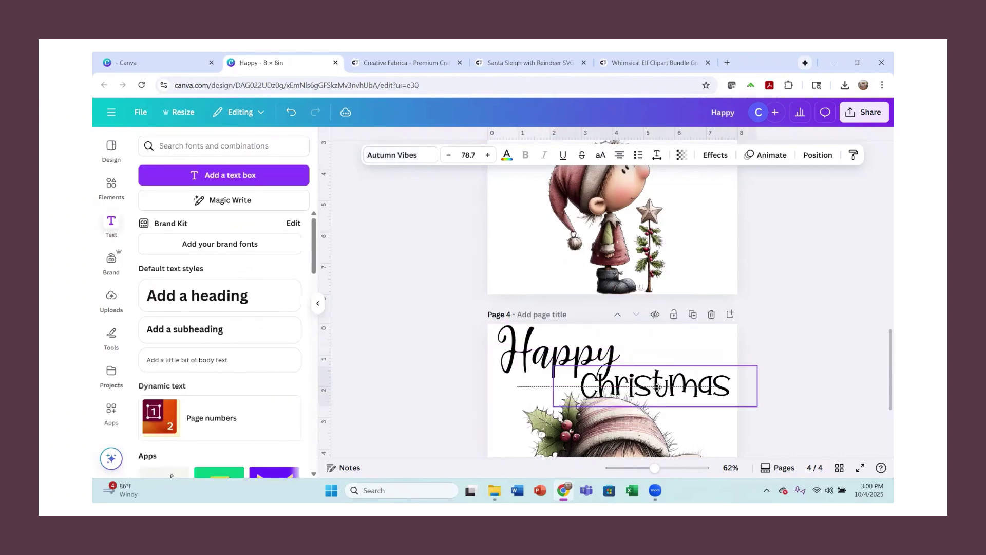
Shrink the "Happy" text to about size 63.7 and shift it slightly up and left, away from "Christmas"
{"action": "scroll", "coordinate": [876, 400], "scroll_direction": "down", "scroll_amount": 2}
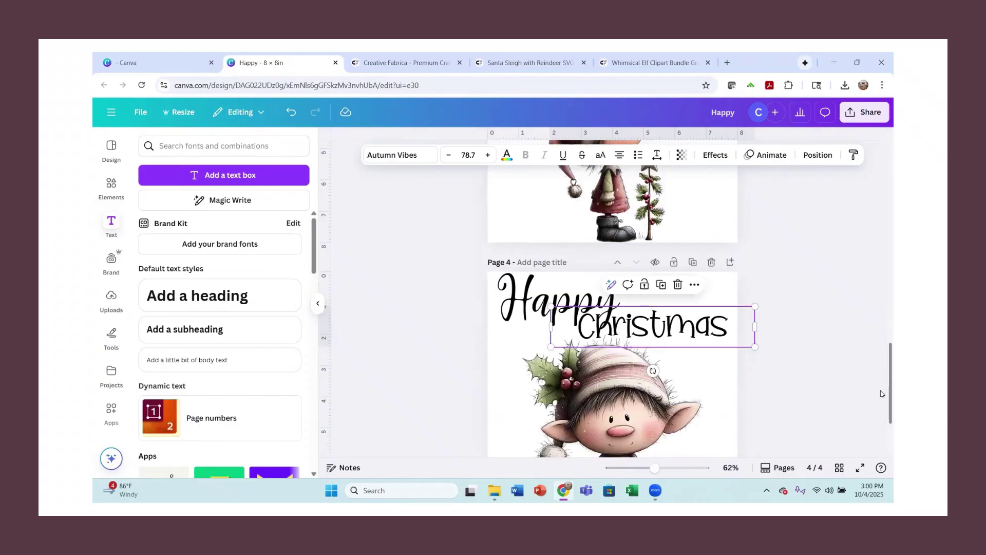
{"action": "scroll", "coordinate": [819, 300], "scroll_direction": "down", "scroll_amount": 2}
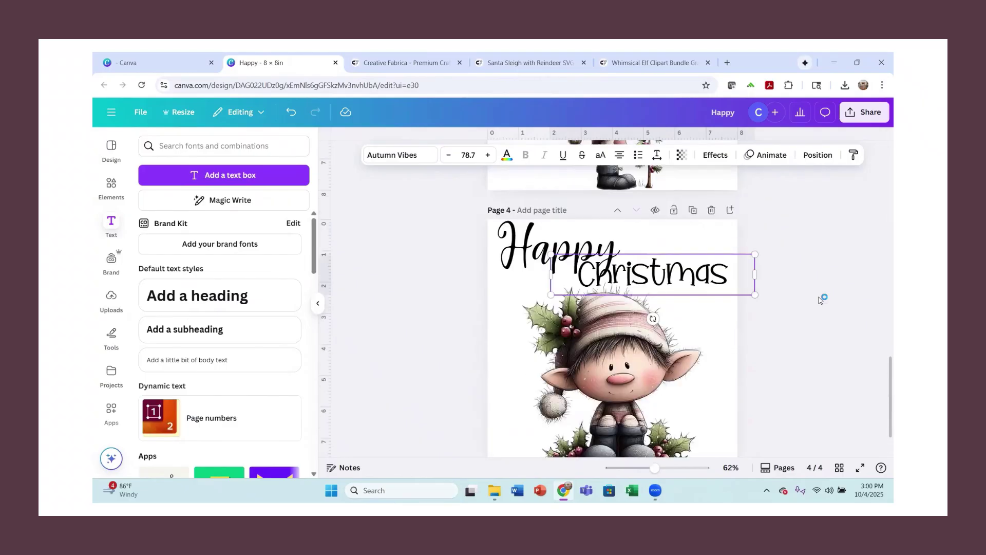
{"action": "left_click", "coordinate": [536, 256]}
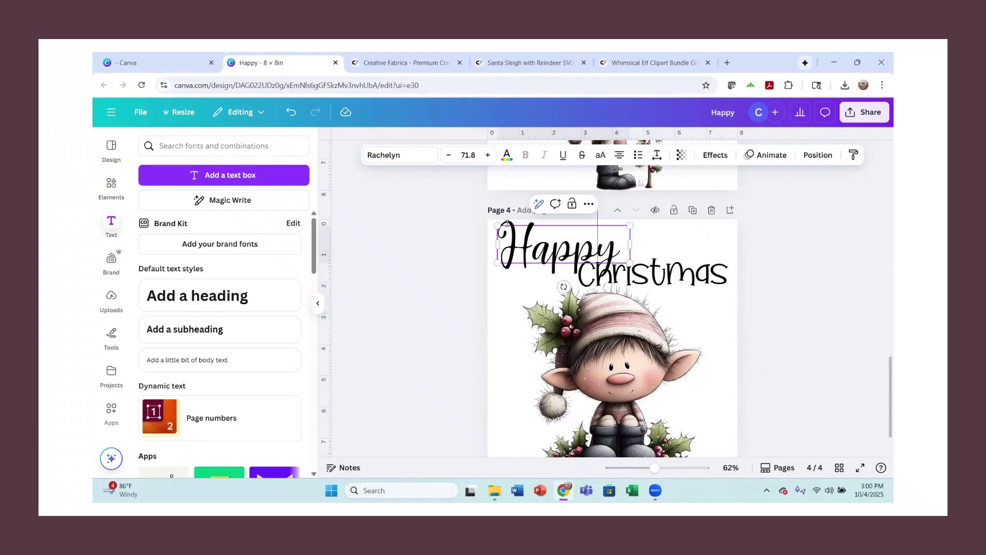
{"action": "left_click_drag", "start_coordinate": [497, 225], "coordinate": [506, 247]}
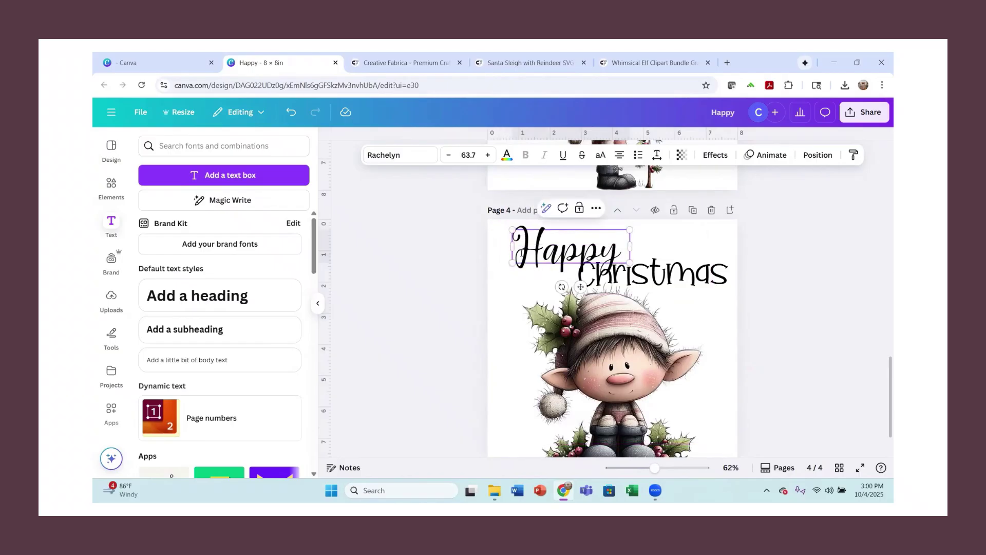
{"action": "left_click", "coordinate": [854, 308]}
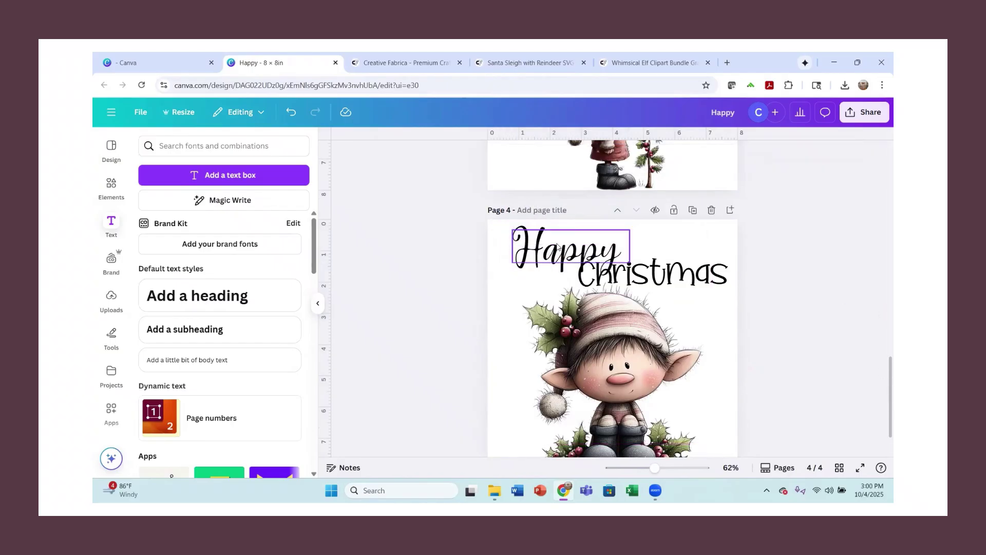
{"action": "left_click_drag", "start_coordinate": [549, 255], "coordinate": [543, 251]}
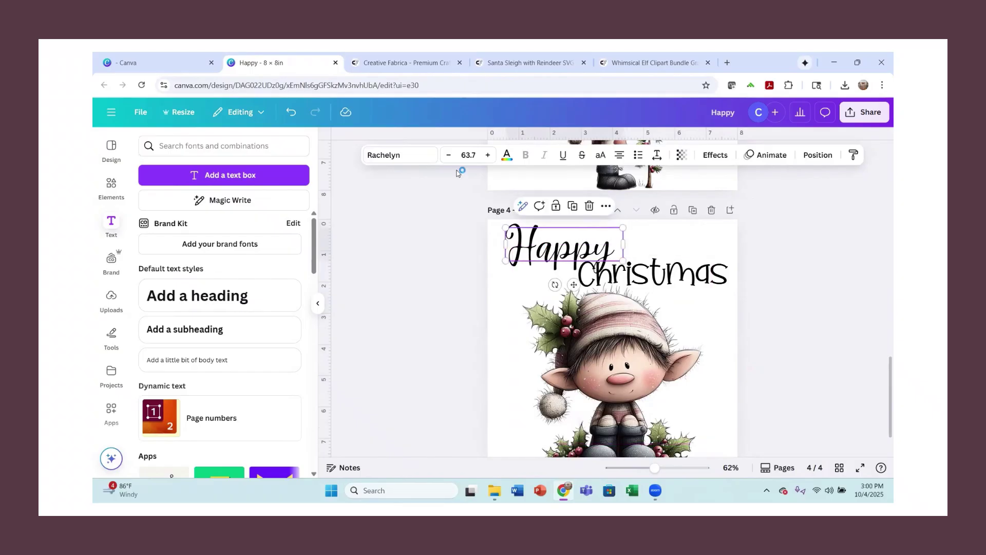
Colour the "Happy" text with the medium brown from the seated elf's photo colours
{"action": "left_click", "coordinate": [506, 157]}
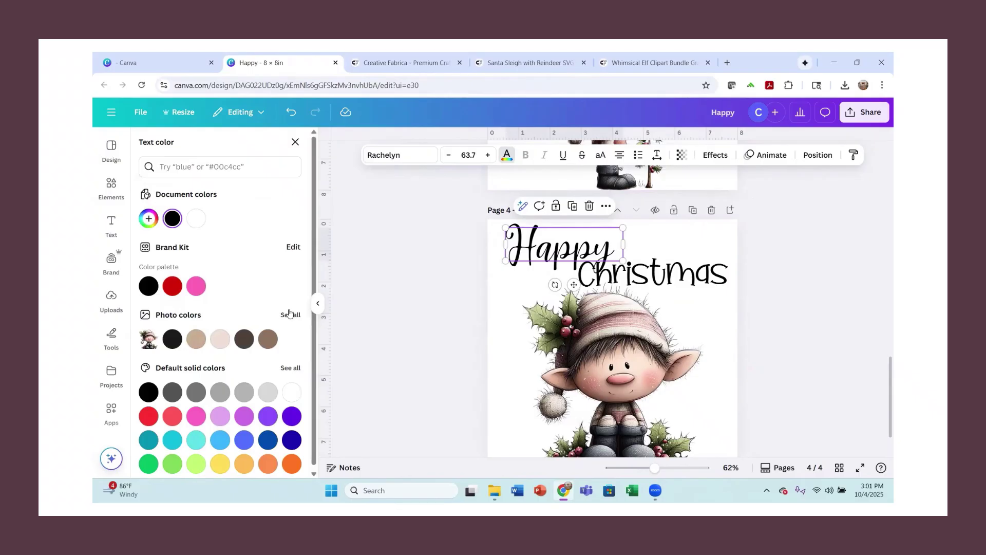
{"action": "left_click", "coordinate": [290, 314]}
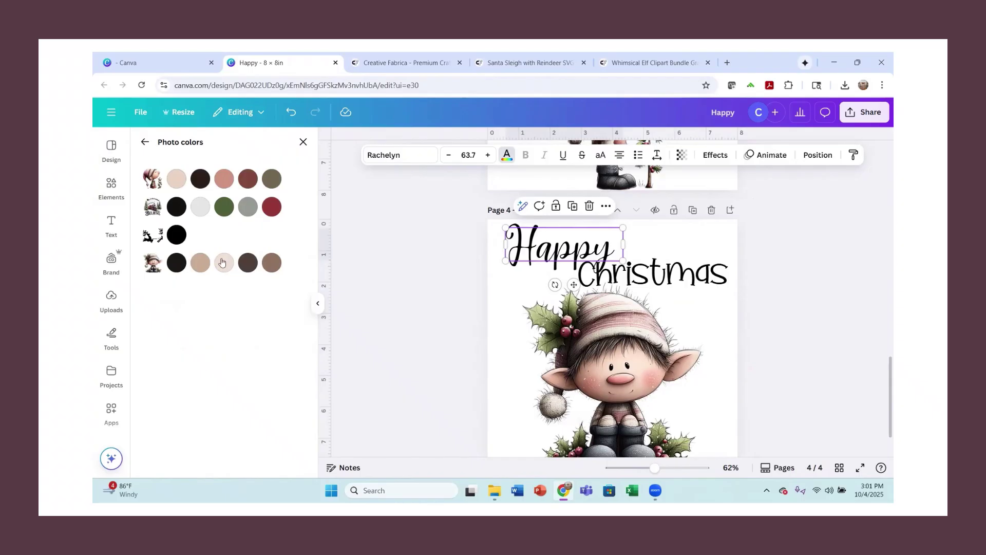
{"action": "left_click", "coordinate": [245, 265]}
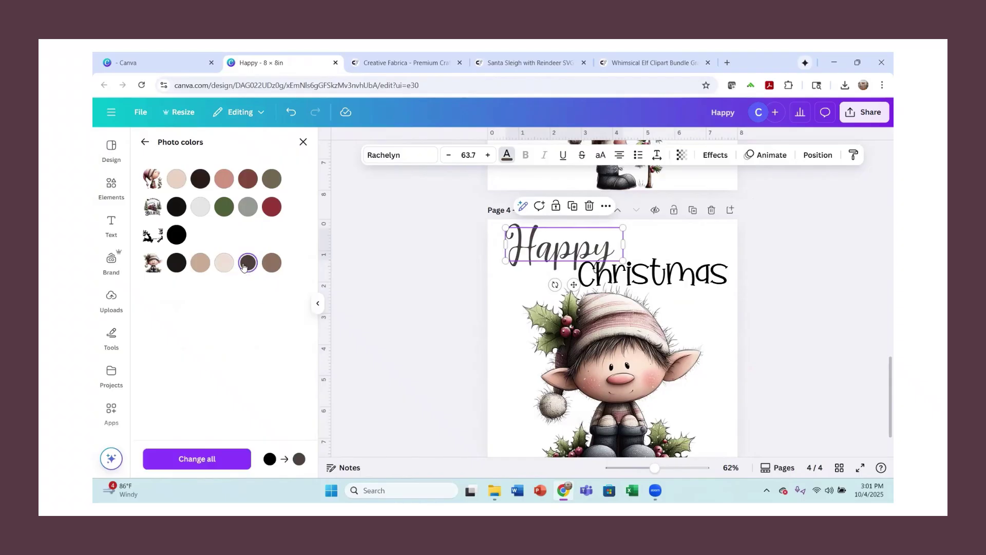
{"action": "left_click", "coordinate": [276, 267]}
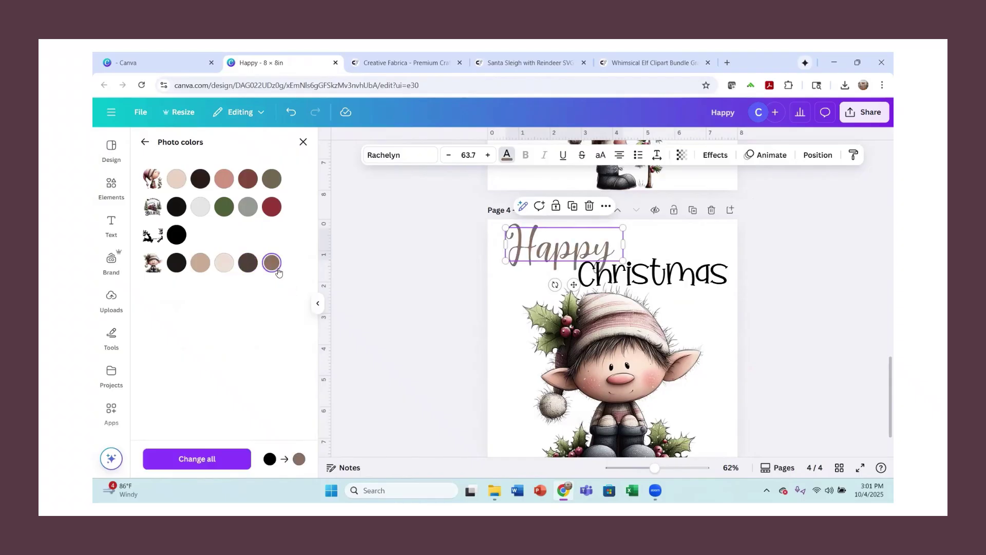
Colour the "Christmas" text with the reddish brown from the first elf image's photo colours
{"action": "left_click", "coordinate": [639, 285]}
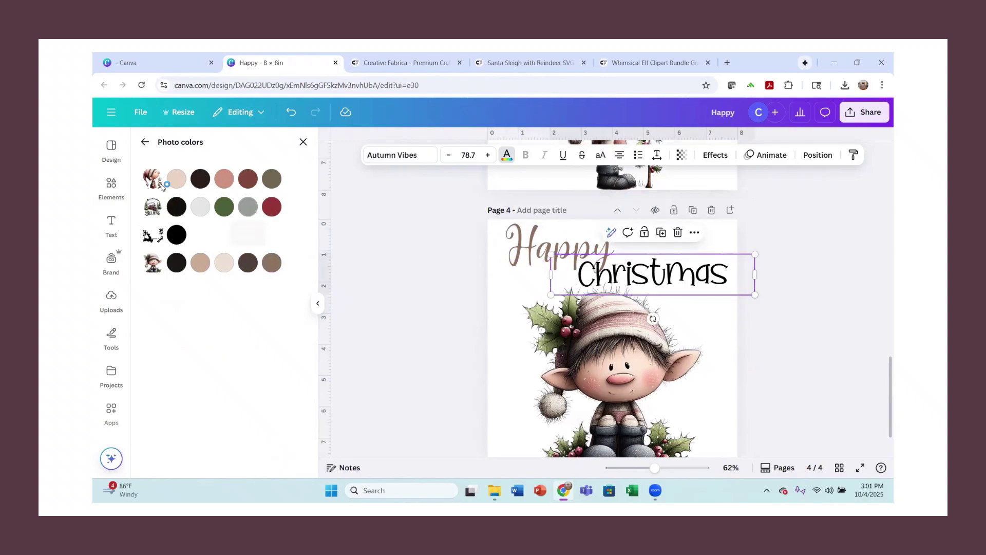
{"action": "left_click", "coordinate": [248, 179]}
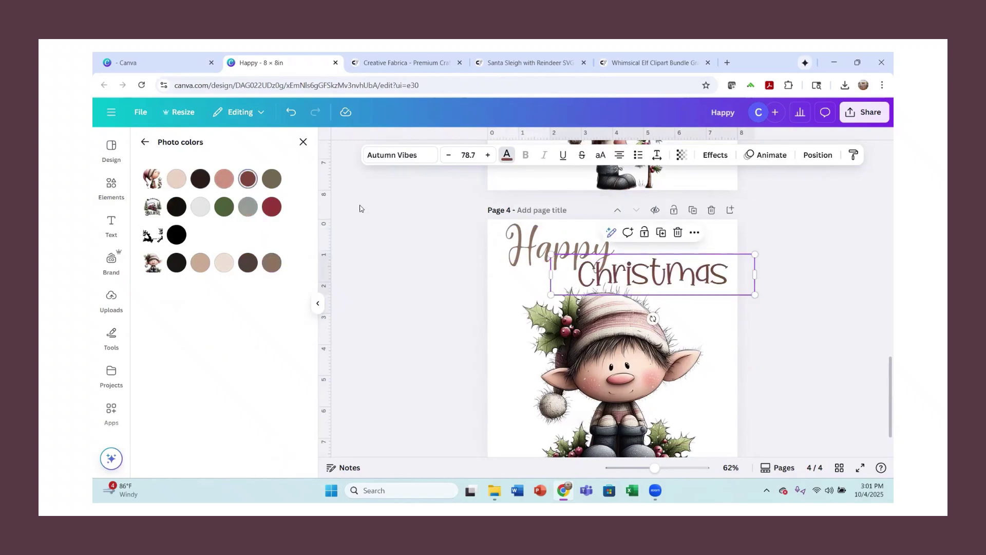
{"action": "left_click", "coordinate": [790, 394]}
Try recolouring the seated elf's green holly leaves with teal, coral red and the custom dark brown #4C3838
{"action": "scroll", "coordinate": [789, 393], "scroll_direction": "down", "scroll_amount": 1}
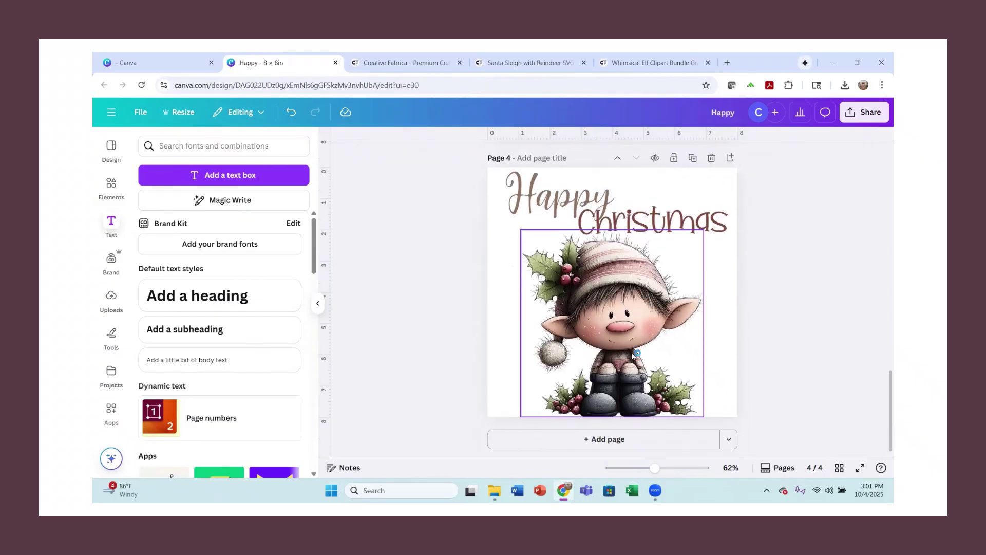
{"action": "left_click", "coordinate": [613, 349]}
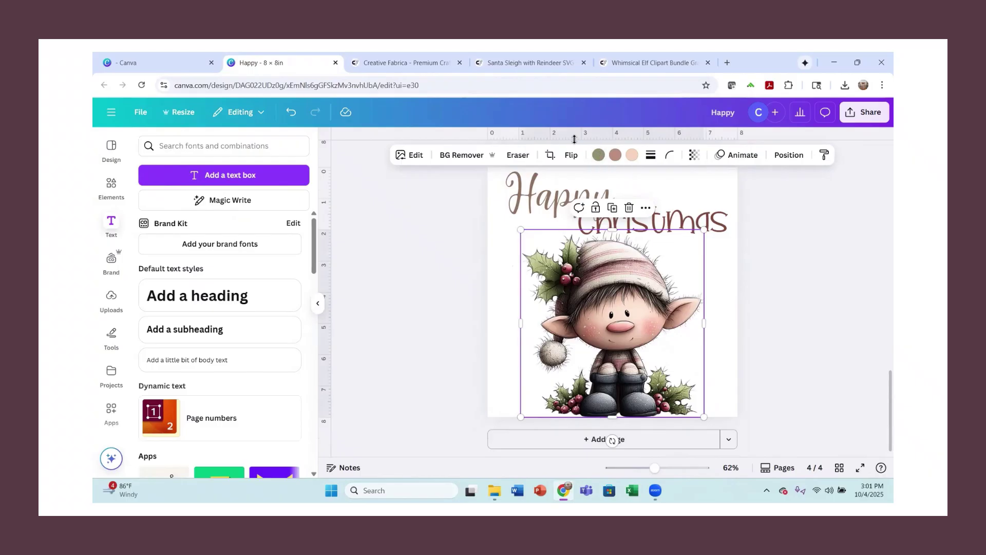
{"action": "left_click", "coordinate": [599, 155]}
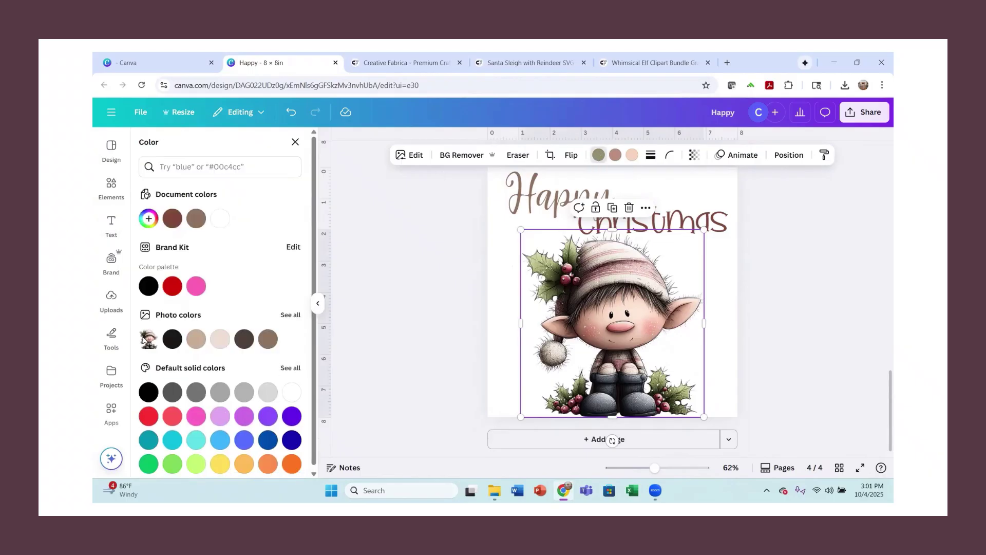
{"action": "scroll", "coordinate": [175, 380], "scroll_direction": "down", "scroll_amount": 1}
{"action": "left_click", "coordinate": [149, 436]}
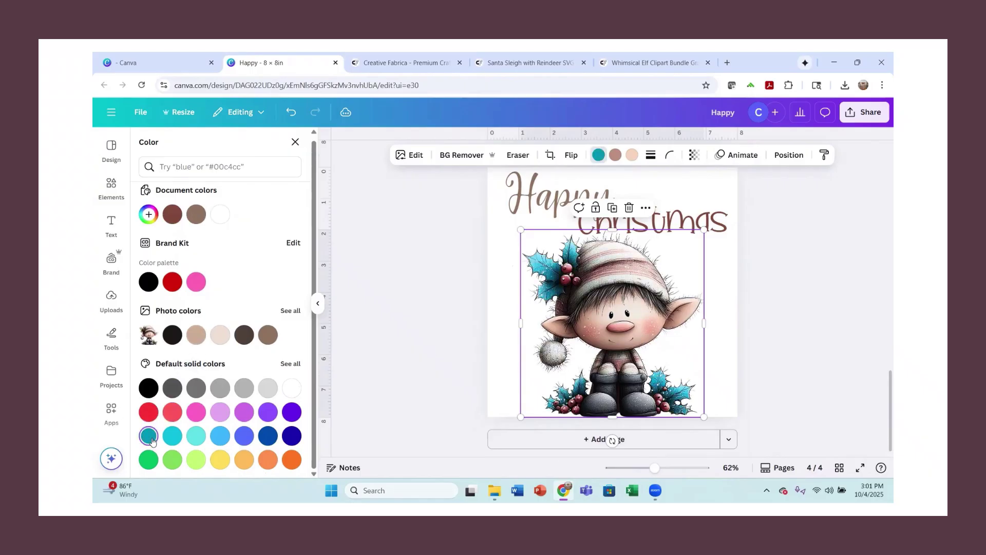
{"action": "left_click", "coordinate": [173, 411]}
{"action": "scroll", "coordinate": [194, 379], "scroll_direction": "up", "scroll_amount": 1}
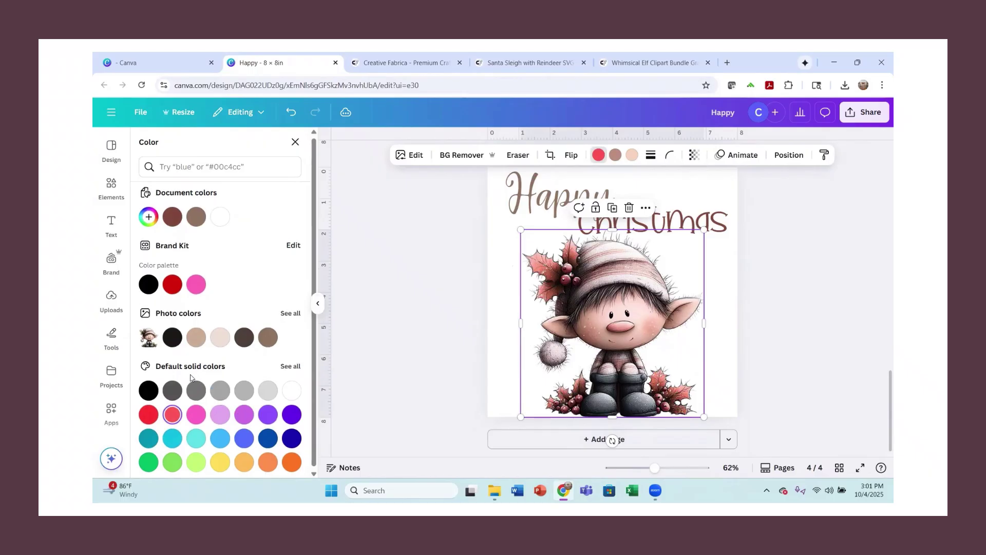
{"action": "left_click", "coordinate": [149, 217]}
{"action": "left_click", "coordinate": [186, 282]}
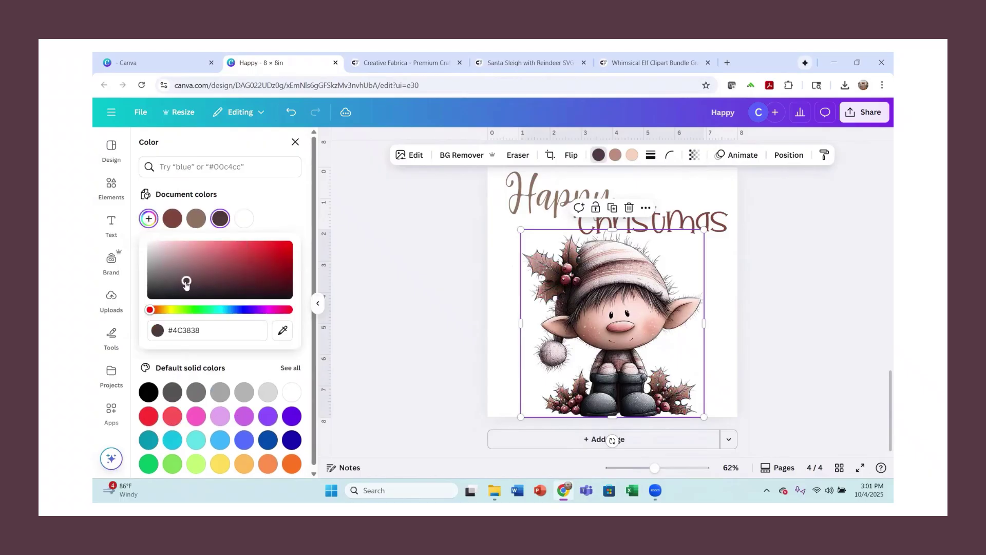
Undo the holly leaf recolouring, keeping the reddish-brown colour of the "Christmas" text
{"action": "left_click", "coordinate": [290, 118]}
{"action": "left_click", "coordinate": [290, 118]}
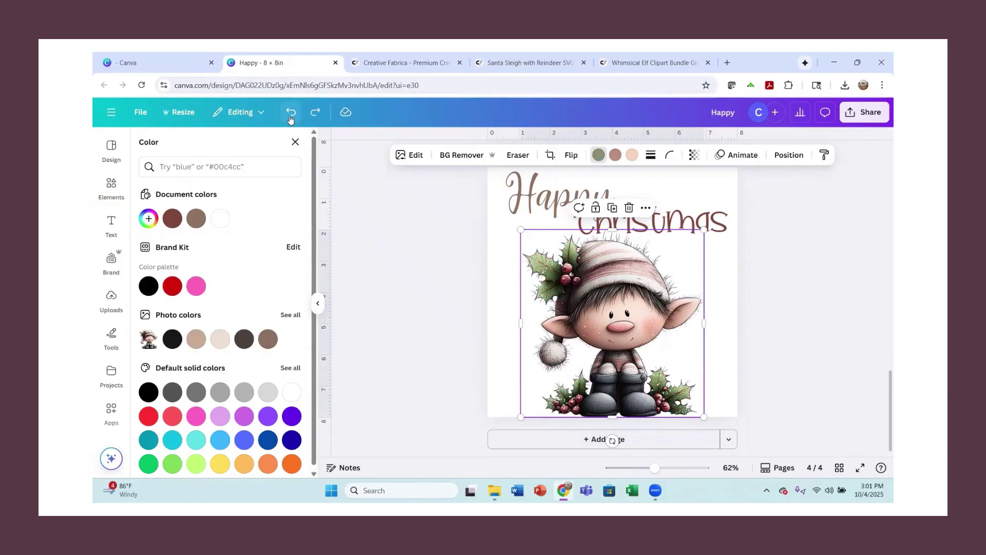
{"action": "left_click", "coordinate": [290, 119]}
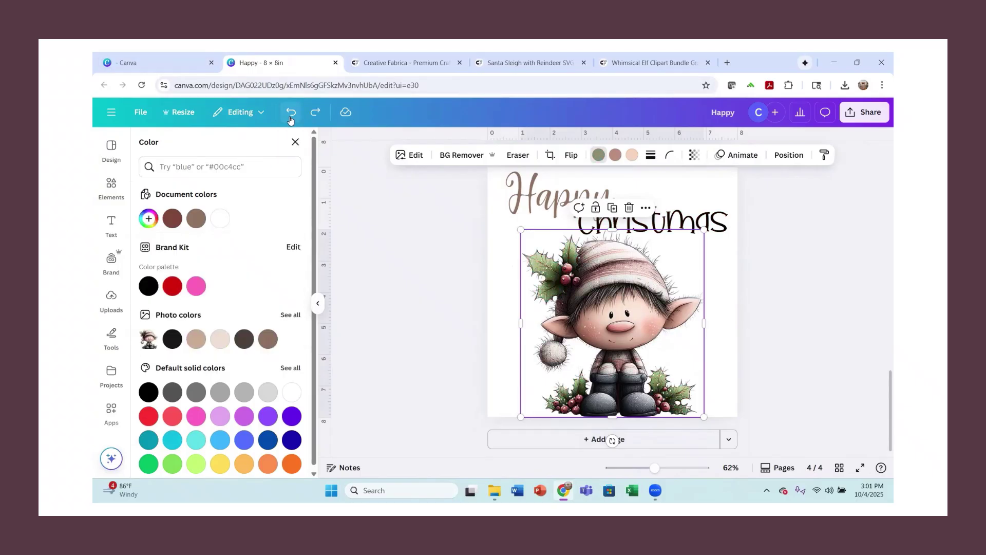
{"action": "left_click", "coordinate": [315, 113]}
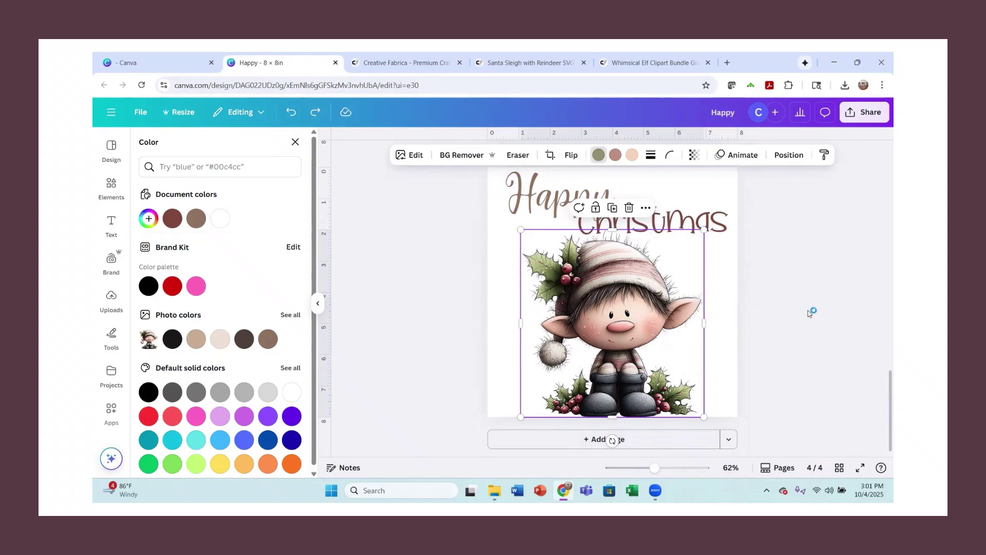
Apply the Outline effect to the "Happy" text and set the outline colour to white
{"action": "left_click", "coordinate": [799, 226]}
{"action": "left_click", "coordinate": [633, 220]}
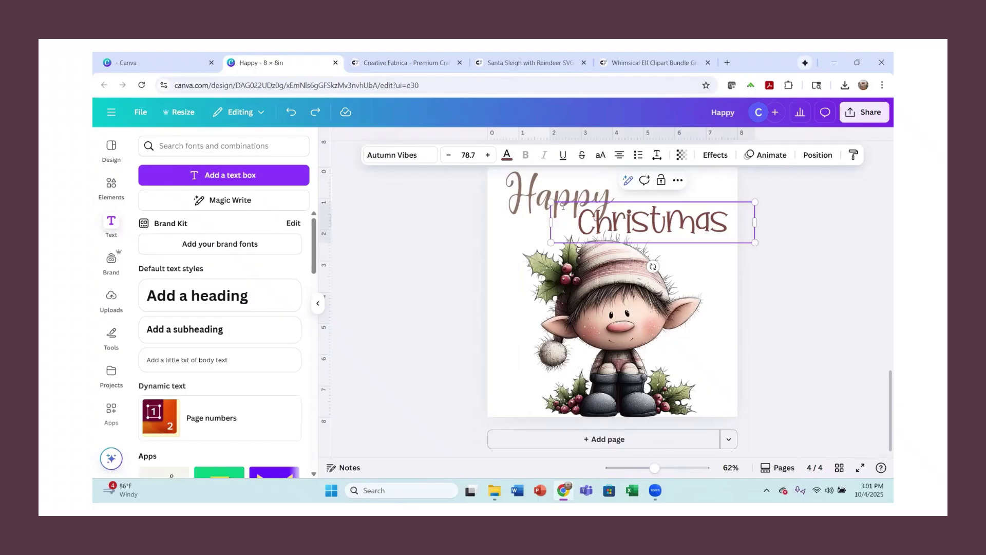
{"action": "left_click", "coordinate": [539, 205]}
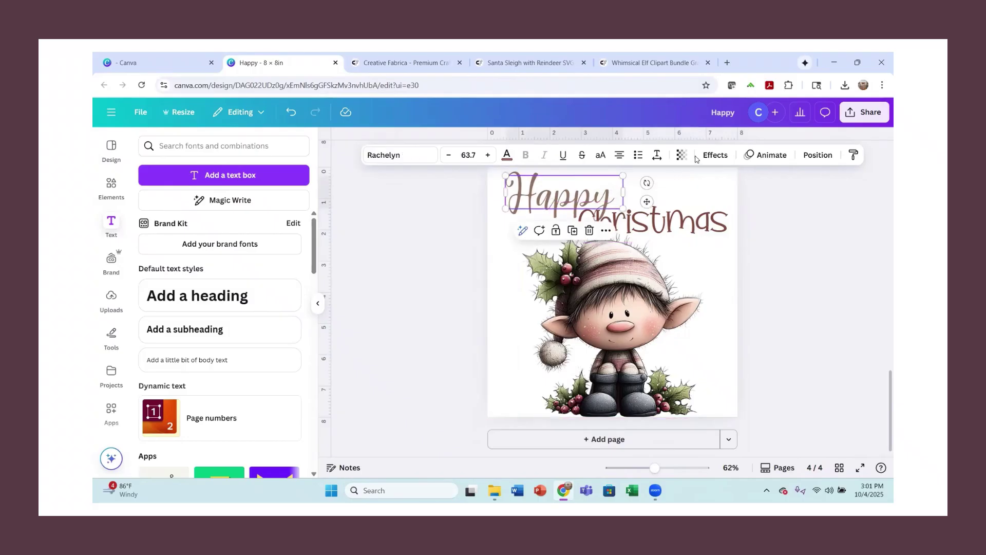
{"action": "left_click", "coordinate": [715, 156]}
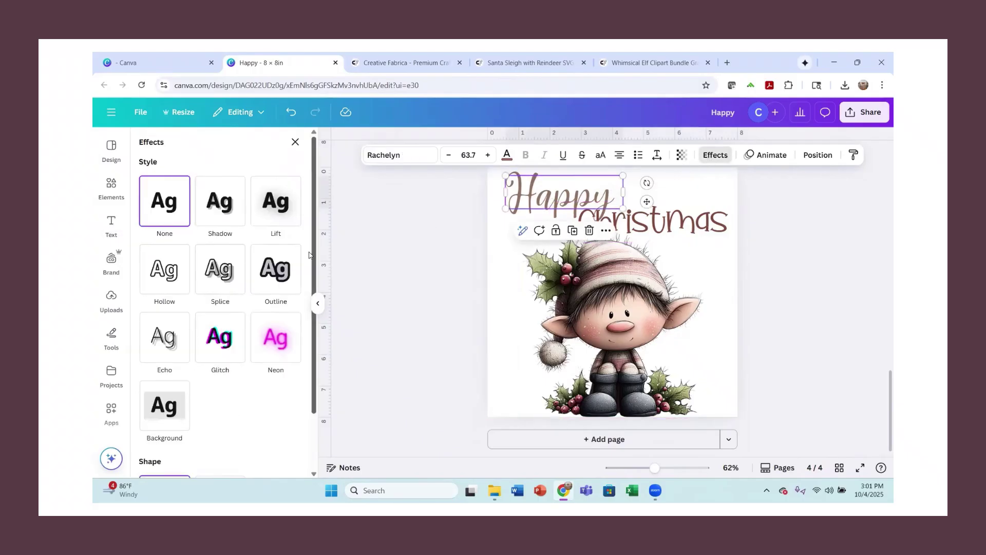
{"action": "left_click", "coordinate": [275, 269]}
{"action": "left_click", "coordinate": [293, 360]}
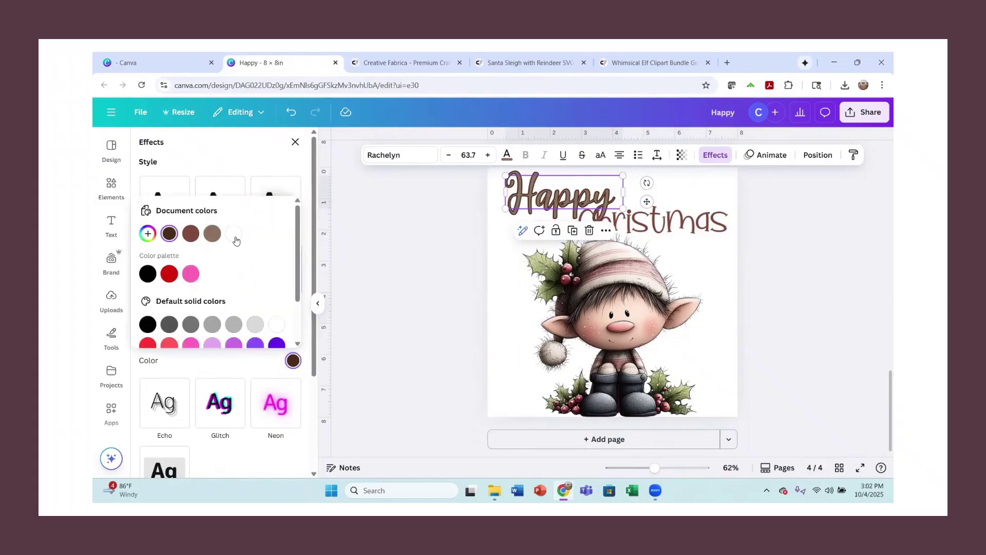
{"action": "left_click", "coordinate": [233, 234]}
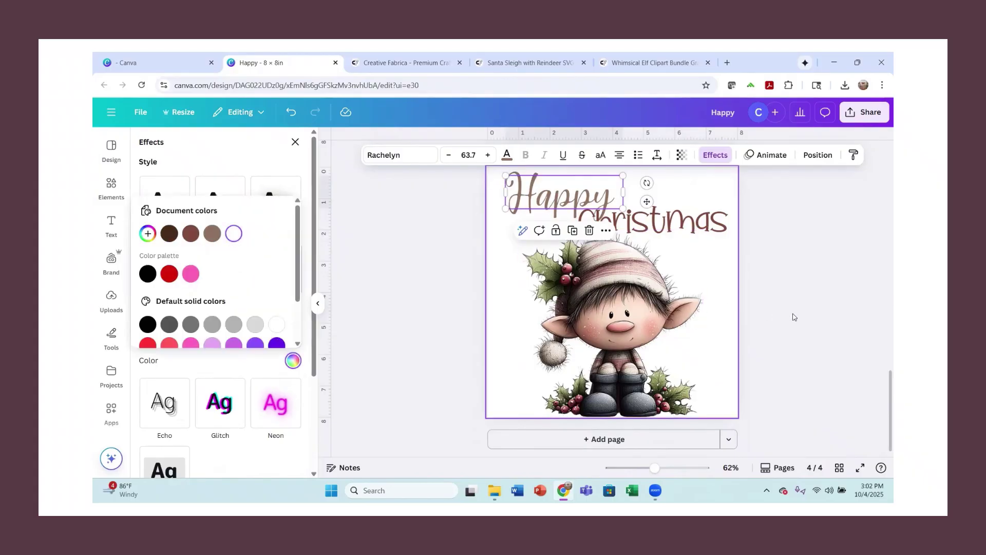
{"action": "key", "text": "Escape"}
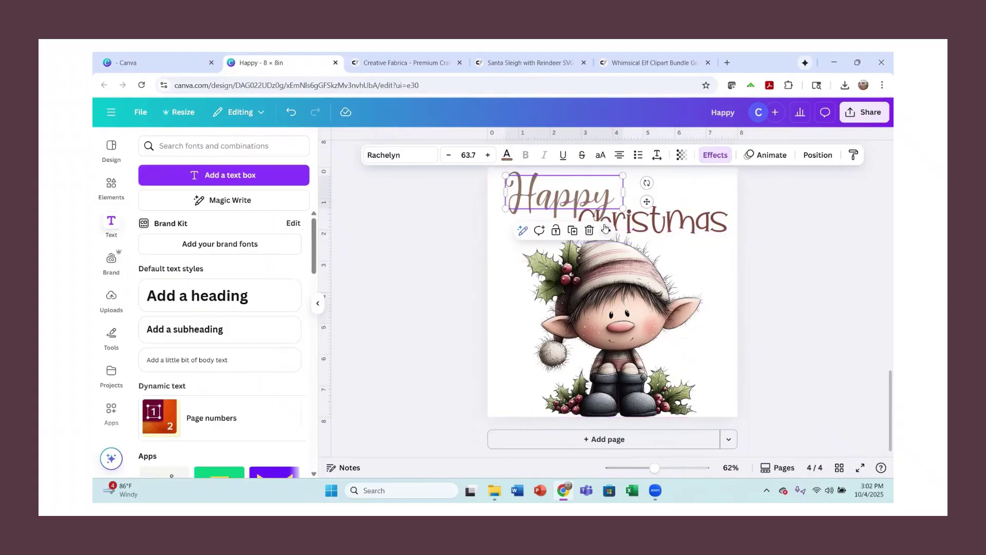
Send the "Christmas" text behind "Happy" and shift it slightly left to X 1.78 in
{"action": "left_click", "coordinate": [714, 220]}
{"action": "left_click", "coordinate": [818, 155]}
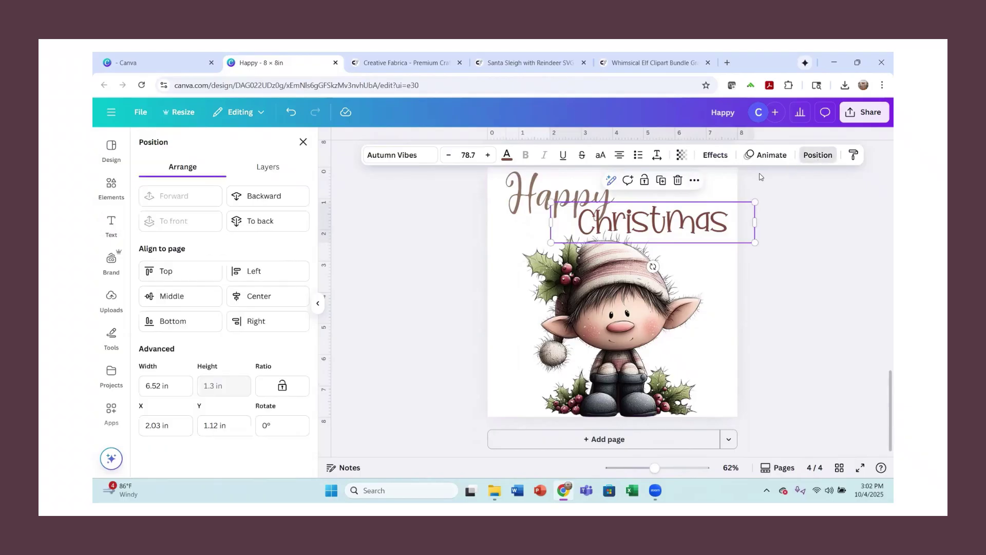
{"action": "left_click", "coordinate": [256, 222]}
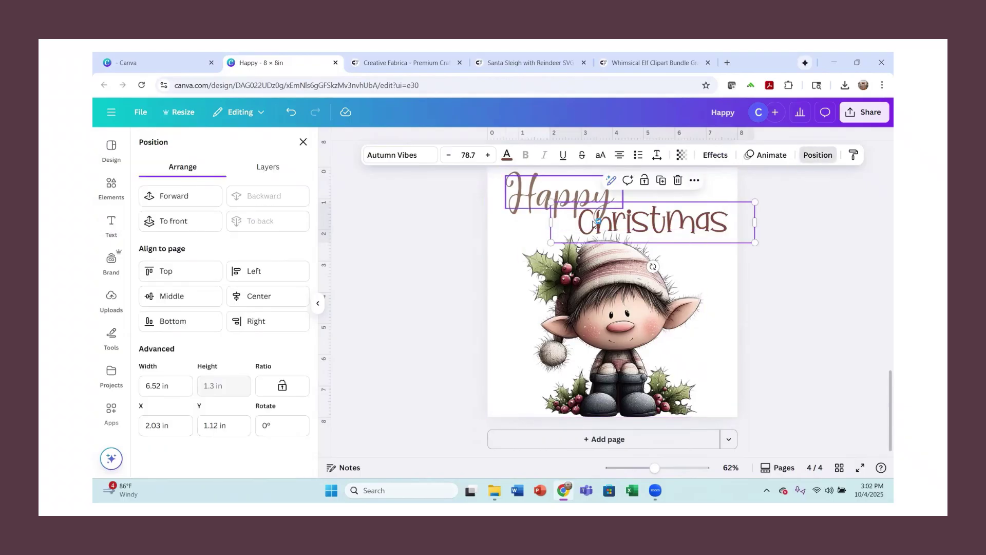
{"action": "left_click_drag", "start_coordinate": [614, 224], "coordinate": [606, 221]}
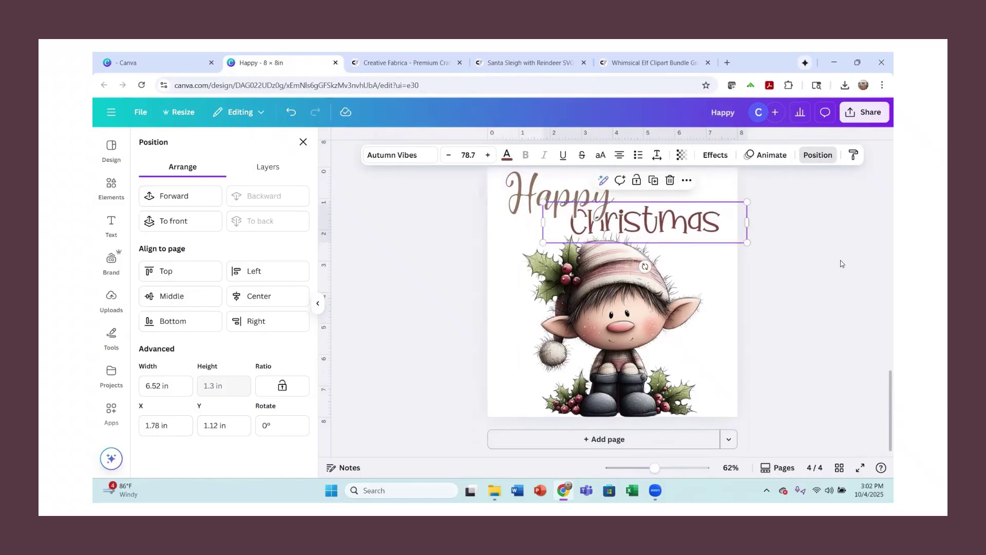
{"action": "left_click", "coordinate": [840, 260]}
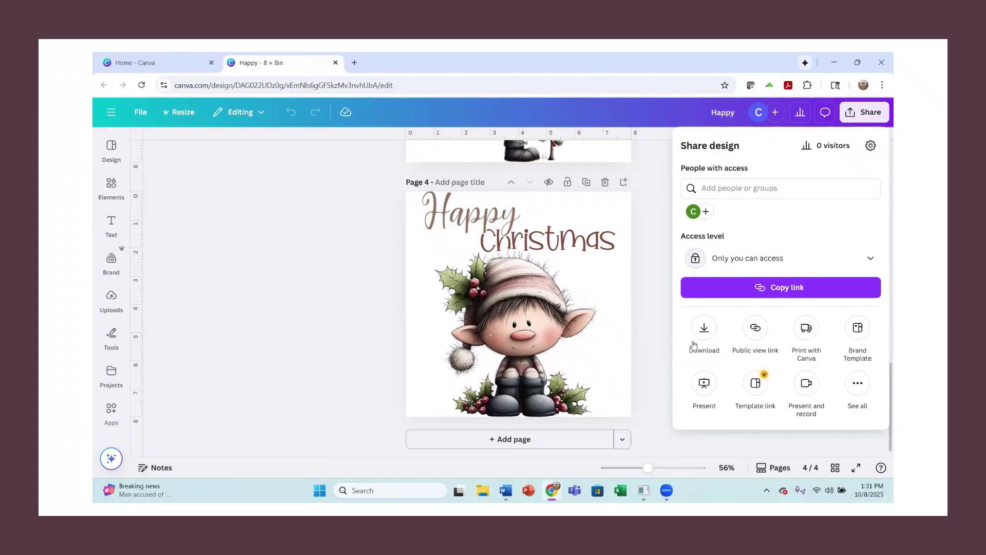
Set up the design's download as PNG at size multiplier 3.125
{"action": "left_click", "coordinate": [705, 329]}
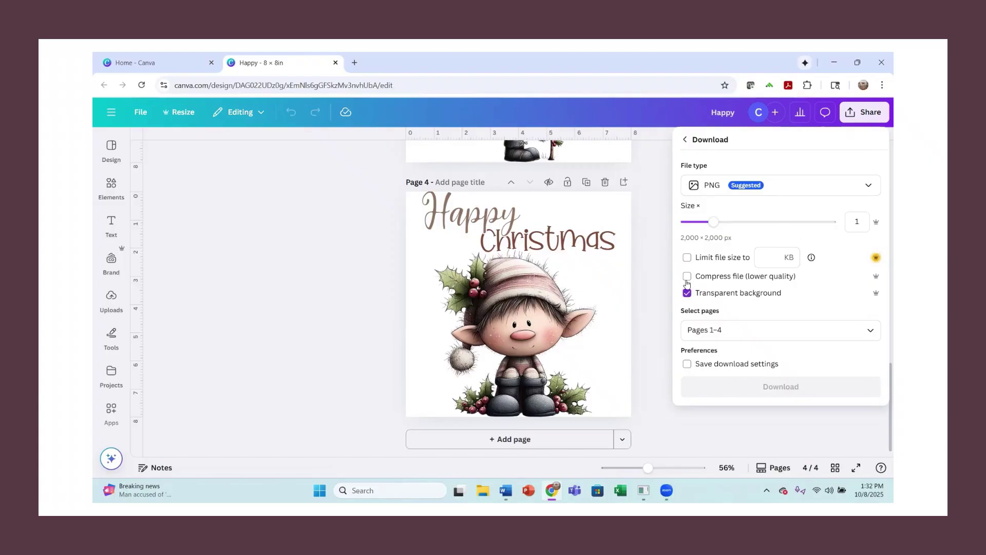
{"action": "left_click_drag", "start_coordinate": [703, 216], "coordinate": [824, 223]}
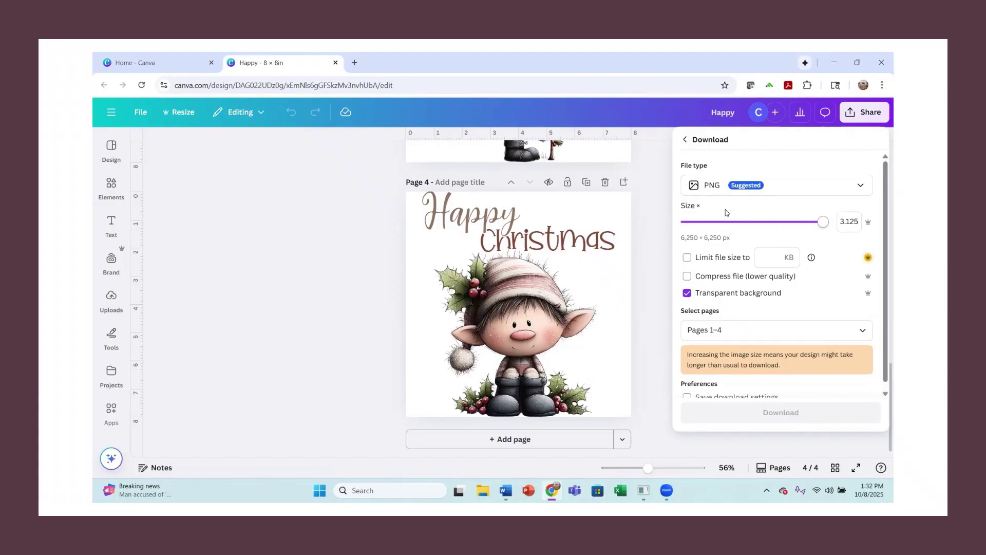
{"action": "left_click", "coordinate": [839, 188]}
{"action": "left_click", "coordinate": [840, 190]}
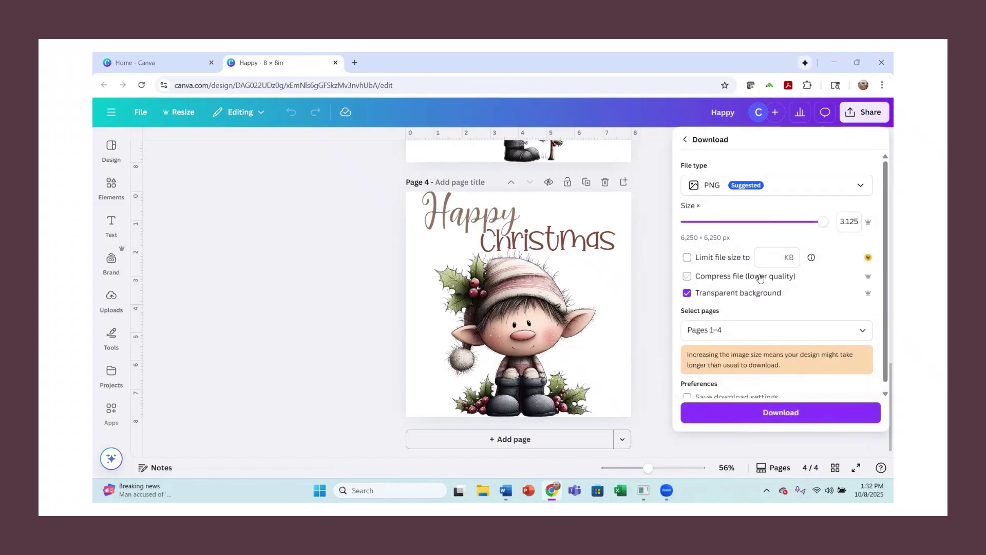
Limit the download to pages 3 and 4, then download them
{"action": "scroll", "coordinate": [759, 278], "scroll_direction": "down", "scroll_amount": 1}
{"action": "left_click", "coordinate": [752, 322]}
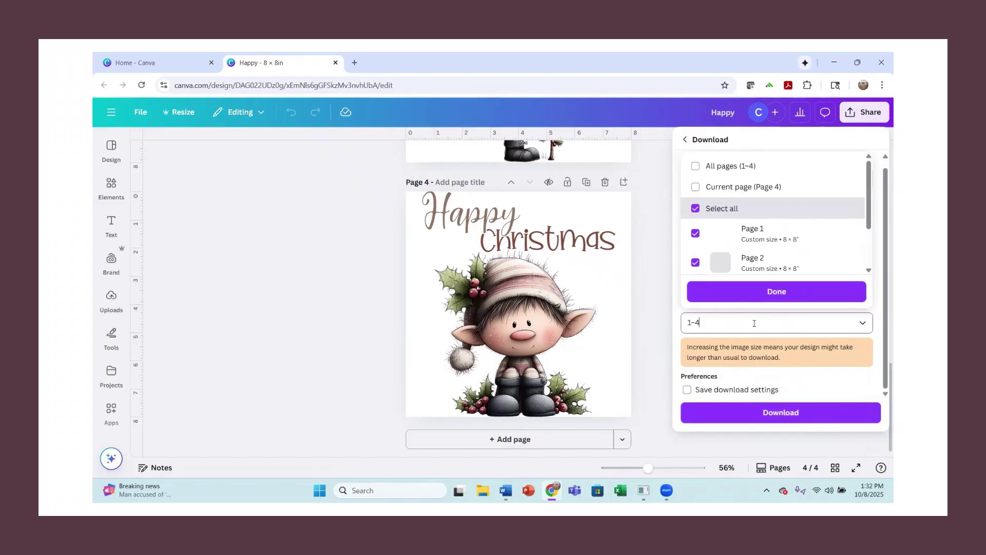
{"action": "left_click", "coordinate": [696, 165]}
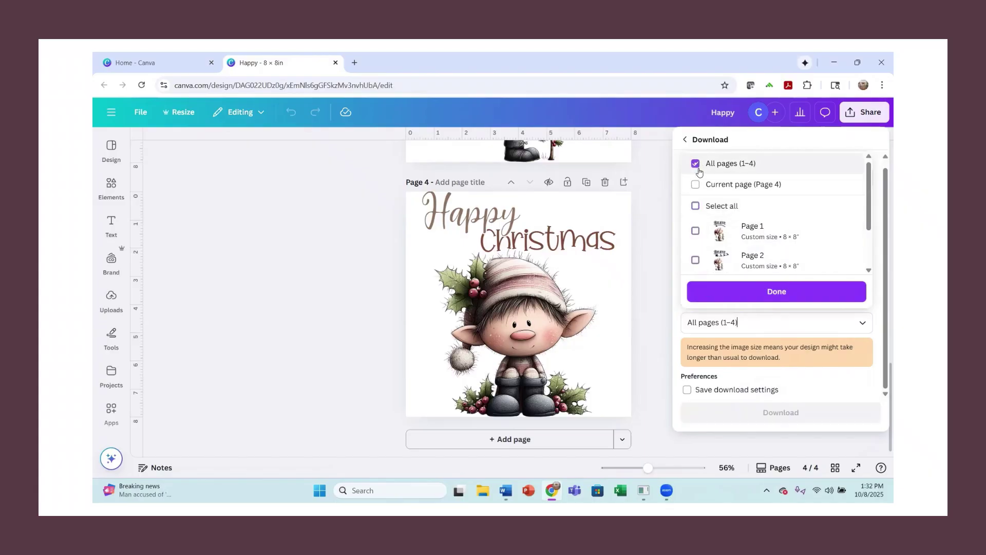
{"action": "scroll", "coordinate": [708, 234], "scroll_direction": "down", "scroll_amount": 2}
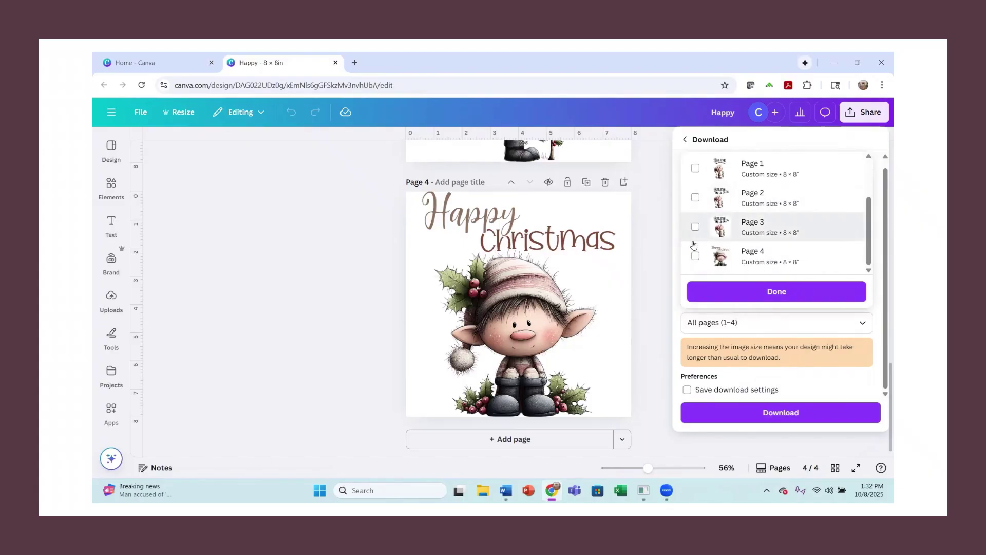
{"action": "left_click", "coordinate": [695, 227]}
{"action": "left_click", "coordinate": [696, 256]}
{"action": "left_click", "coordinate": [777, 292]}
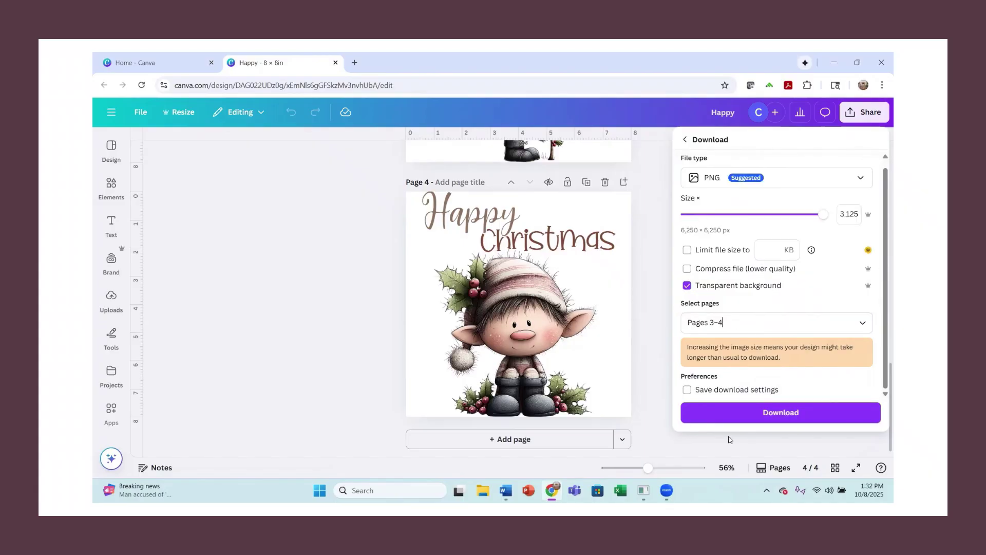
{"action": "left_click", "coordinate": [735, 421]}
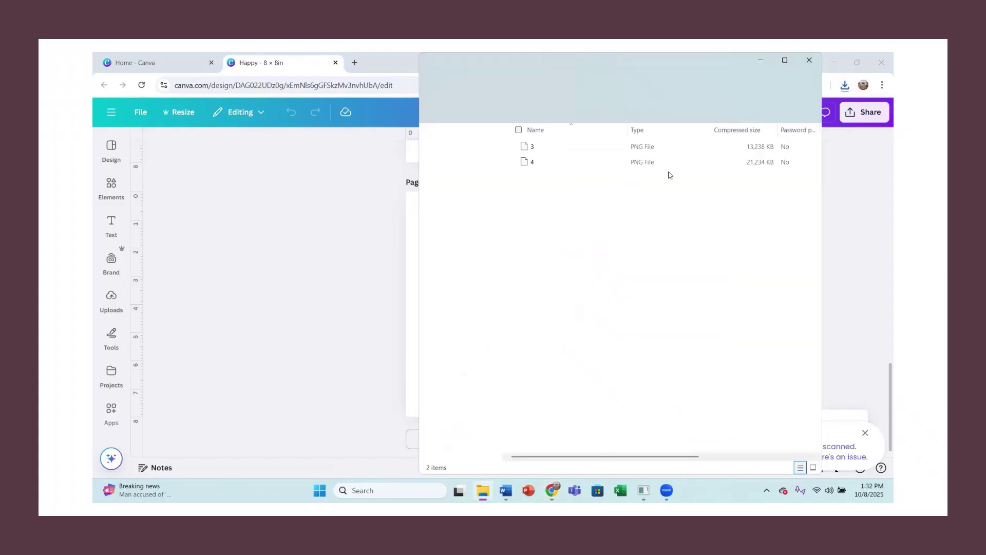
Extract the downloaded zip to the Happy folder in Downloads and close the zip's window
{"action": "left_click", "coordinate": [729, 112]}
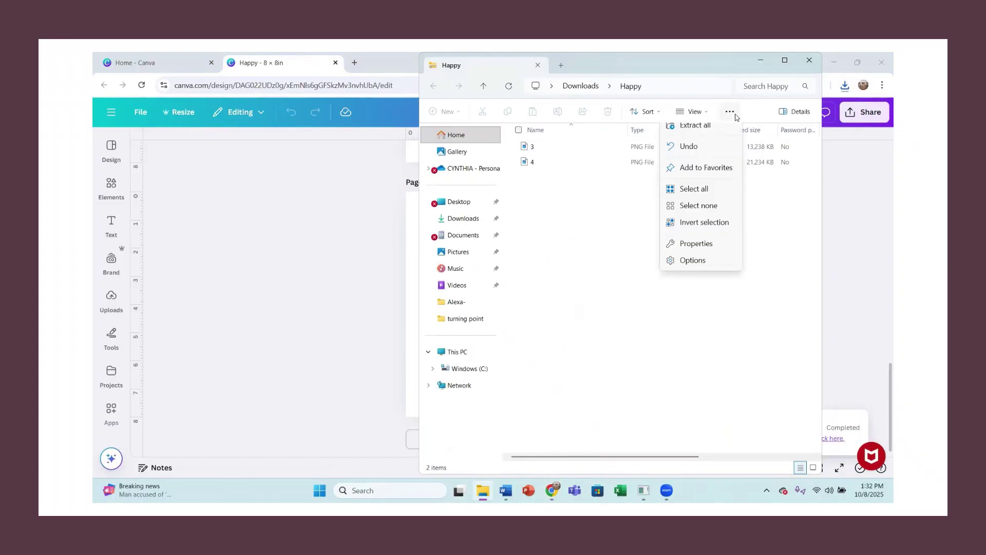
{"action": "left_click", "coordinate": [699, 128]}
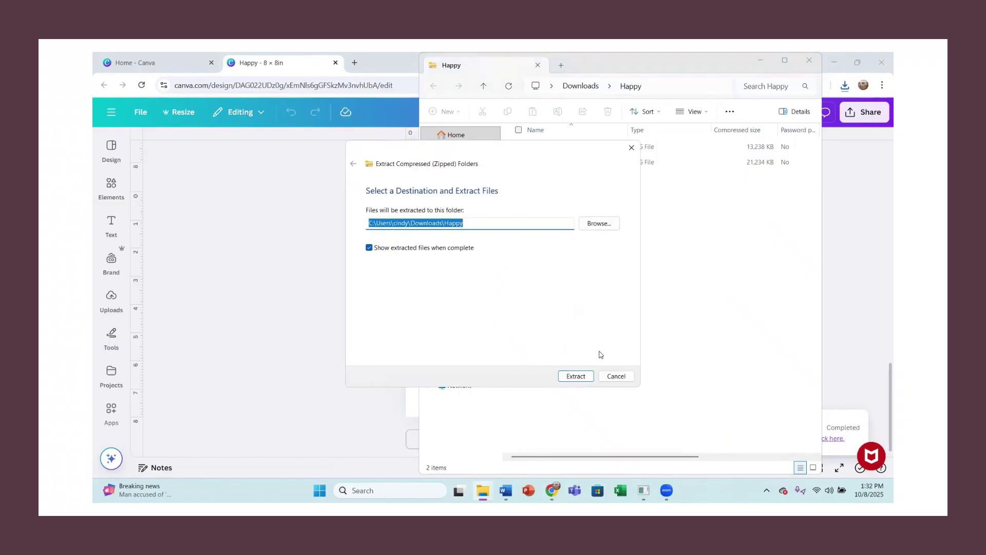
{"action": "left_click", "coordinate": [578, 380]}
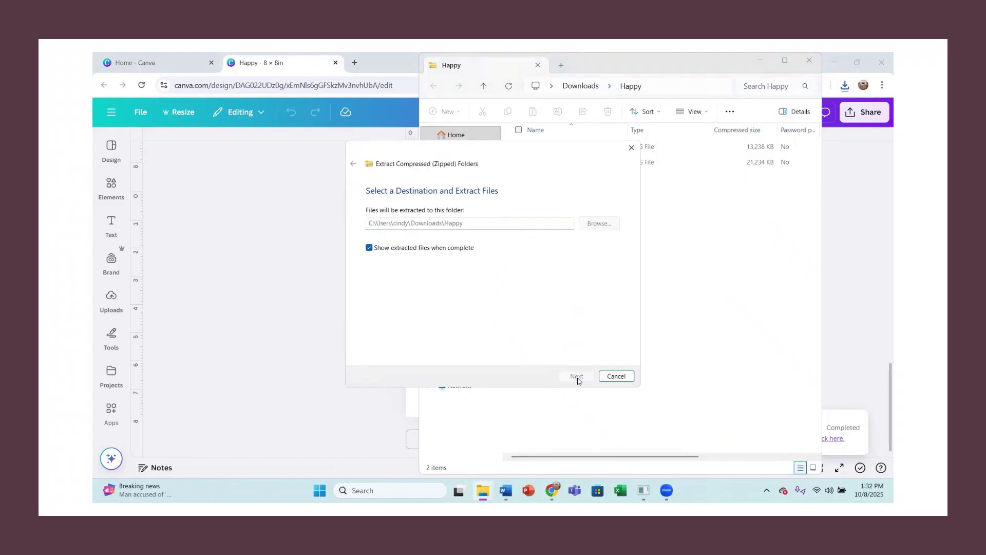
{"action": "left_click", "coordinate": [809, 60]}
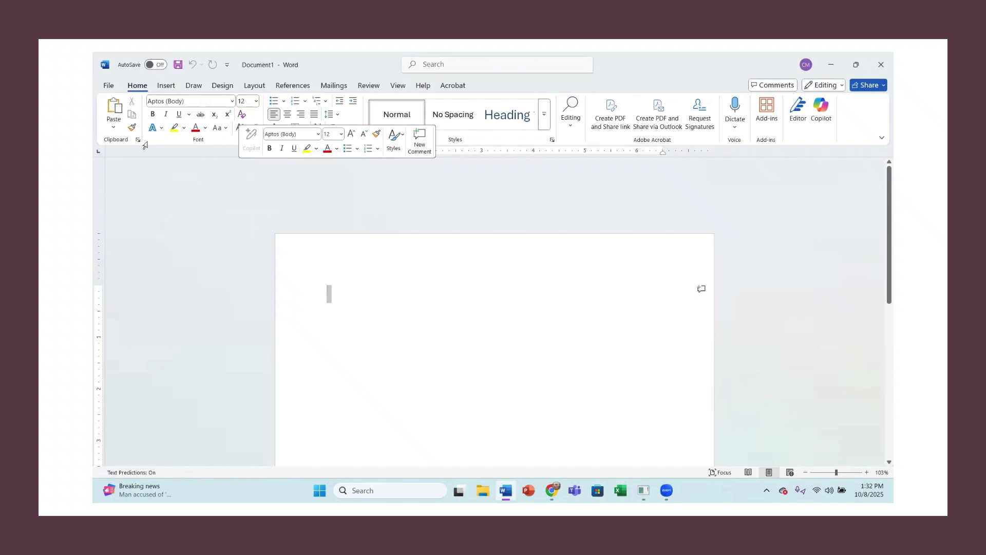
In Word, set the blank document to Landscape with the last custom margins of 0" on all sides
{"action": "left_click", "coordinate": [254, 86]}
{"action": "left_click", "coordinate": [145, 116]}
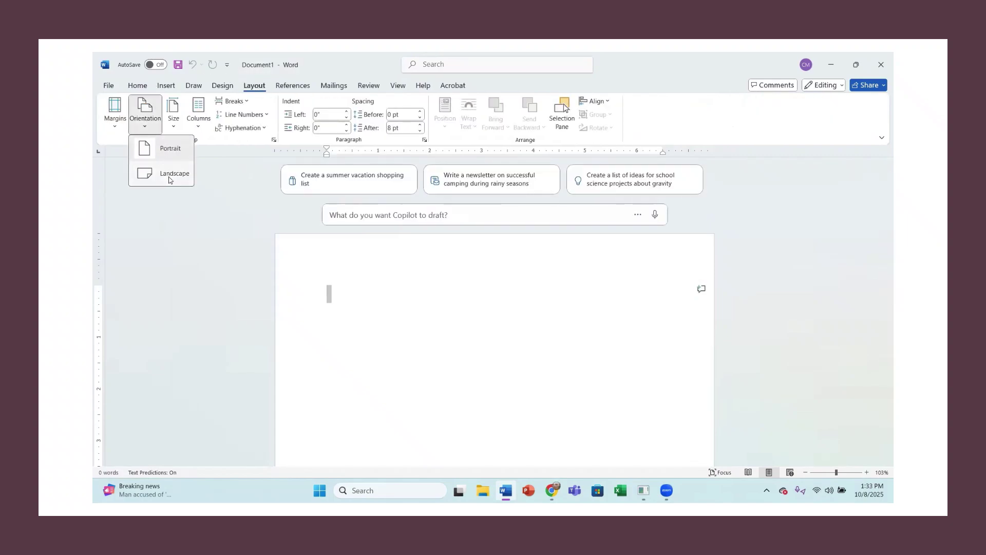
{"action": "left_click", "coordinate": [161, 173]}
{"action": "left_click", "coordinate": [117, 123]}
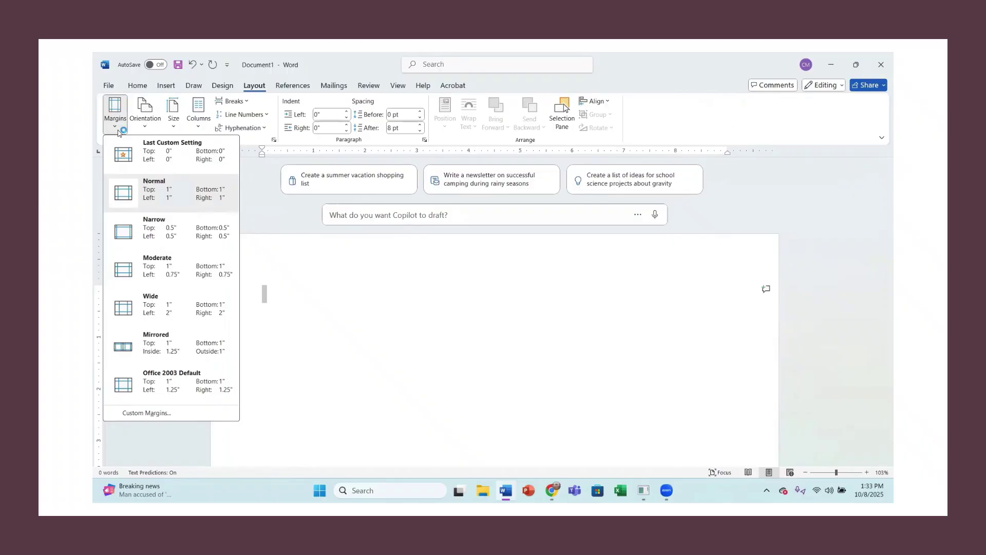
{"action": "left_click", "coordinate": [122, 159]}
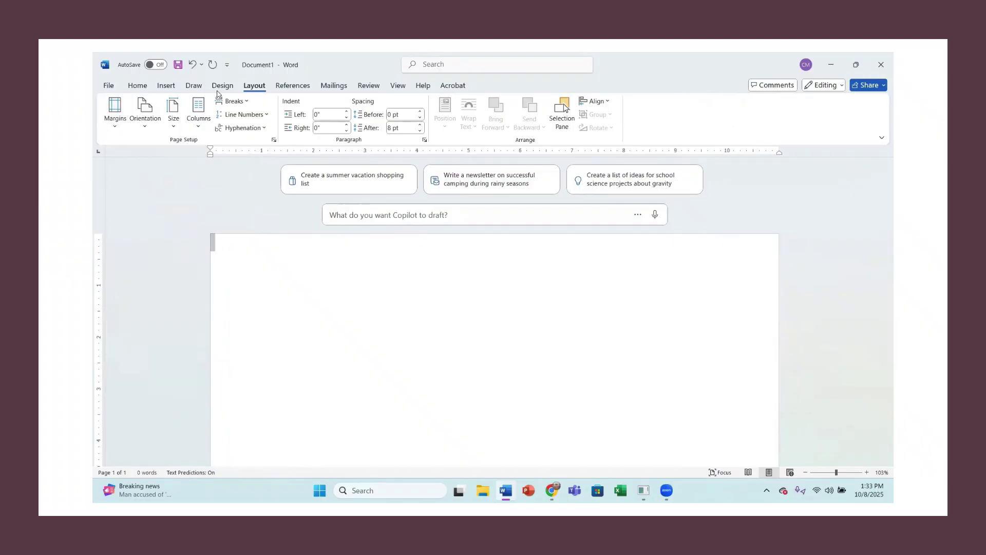
Insert picture 4, the "Happy Christmas" elf, from the Happy folder in Downloads
{"action": "left_click", "coordinate": [167, 85]}
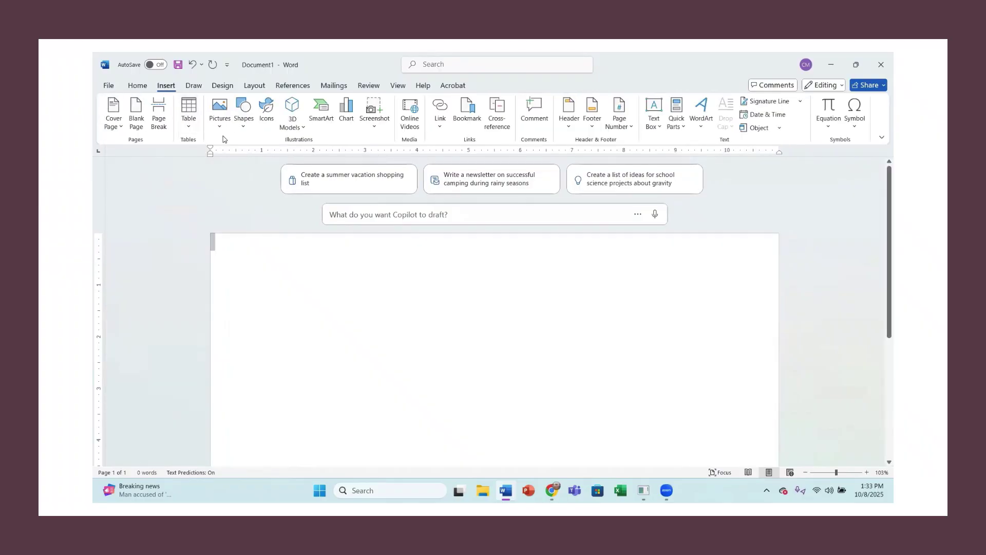
{"action": "left_click", "coordinate": [220, 120]}
{"action": "left_click", "coordinate": [245, 159]}
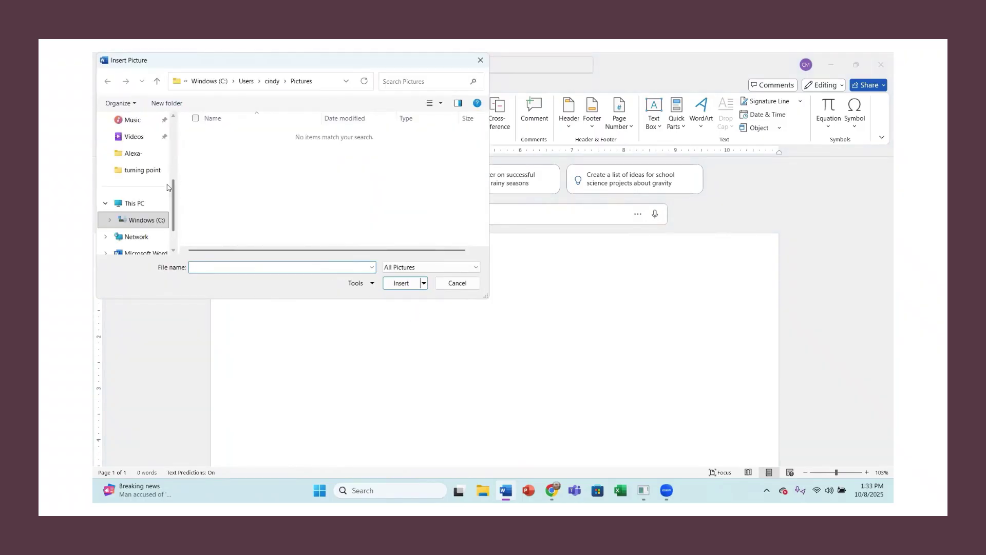
{"action": "scroll", "coordinate": [123, 204], "scroll_direction": "up", "scroll_amount": 5}
{"action": "left_click", "coordinate": [142, 224]}
{"action": "left_click", "coordinate": [140, 206]}
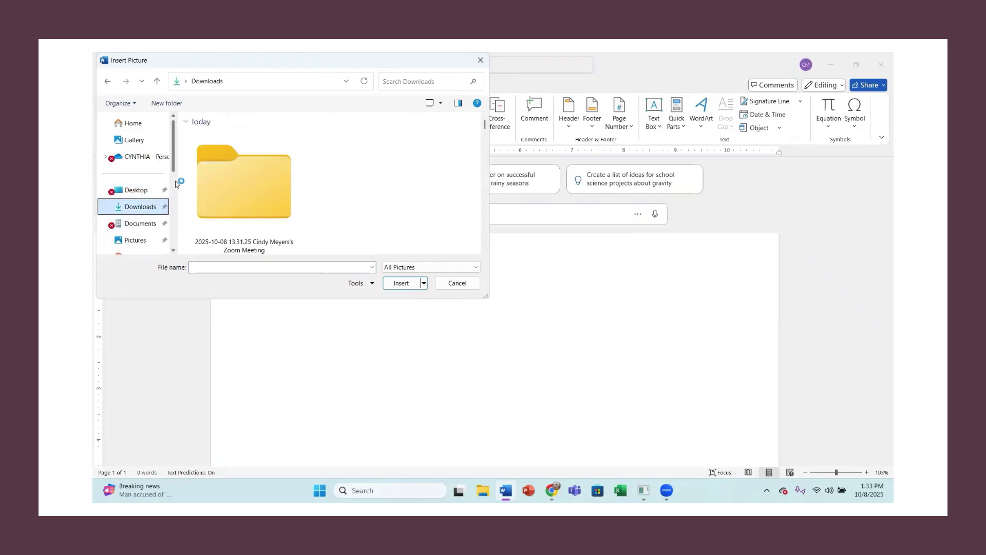
{"action": "double_click", "coordinate": [242, 192]}
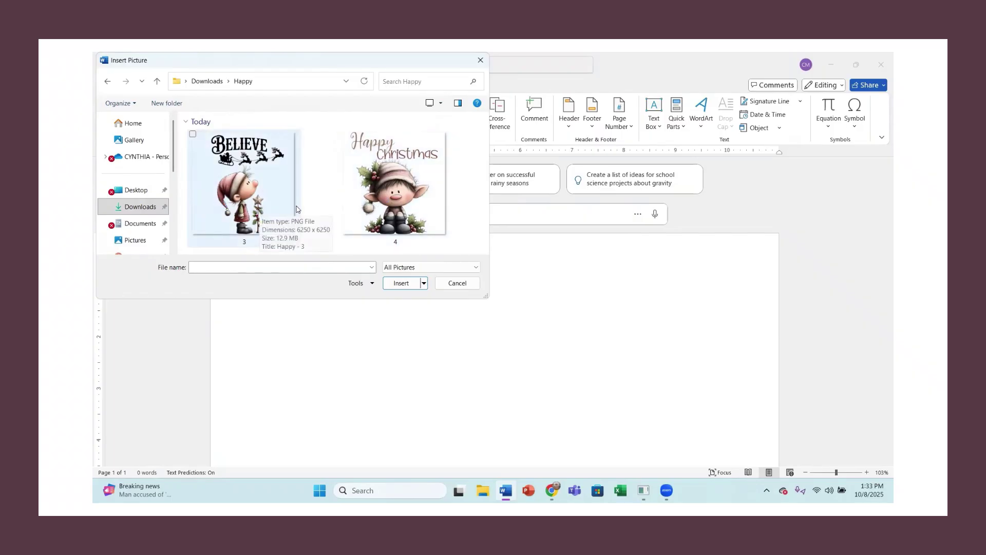
{"action": "left_click", "coordinate": [402, 207]}
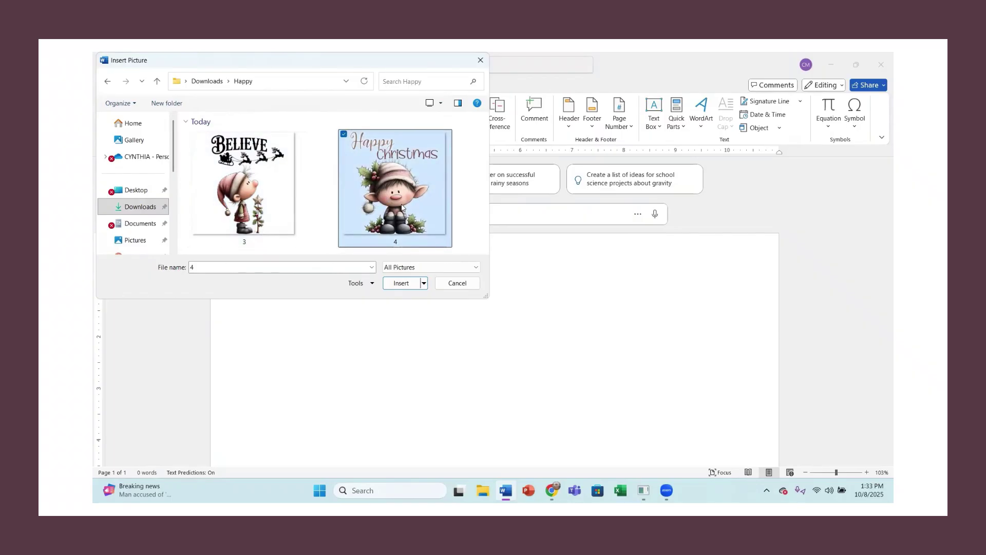
{"action": "left_click", "coordinate": [394, 281]}
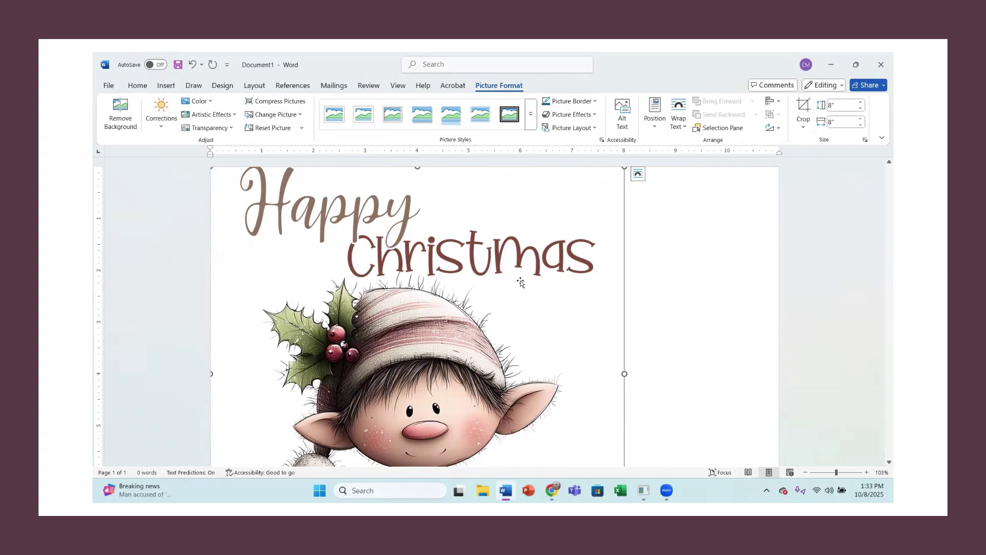
Apply Through text wrapping to the elf picture and move it about 1 inch right on the page
{"action": "left_click", "coordinate": [637, 174]}
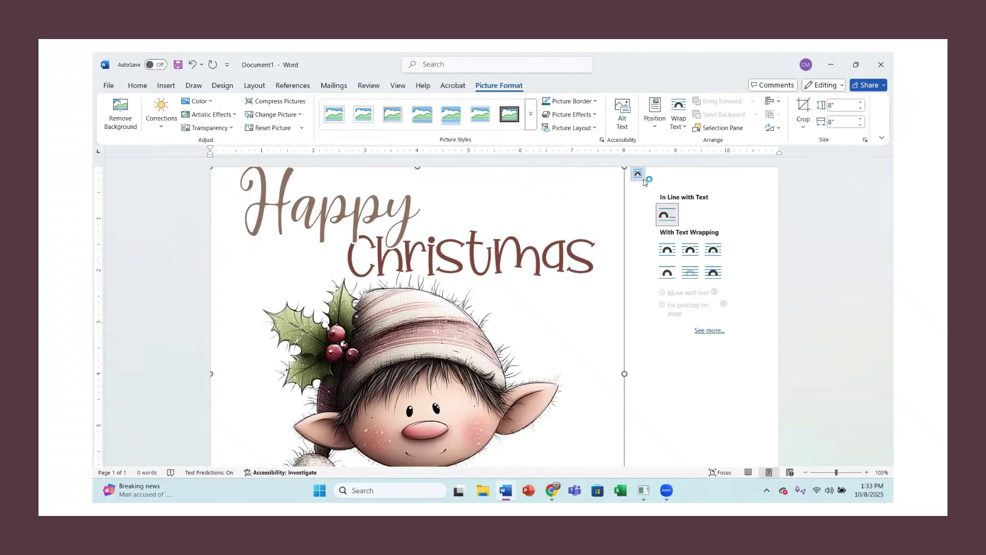
{"action": "left_click", "coordinate": [713, 251]}
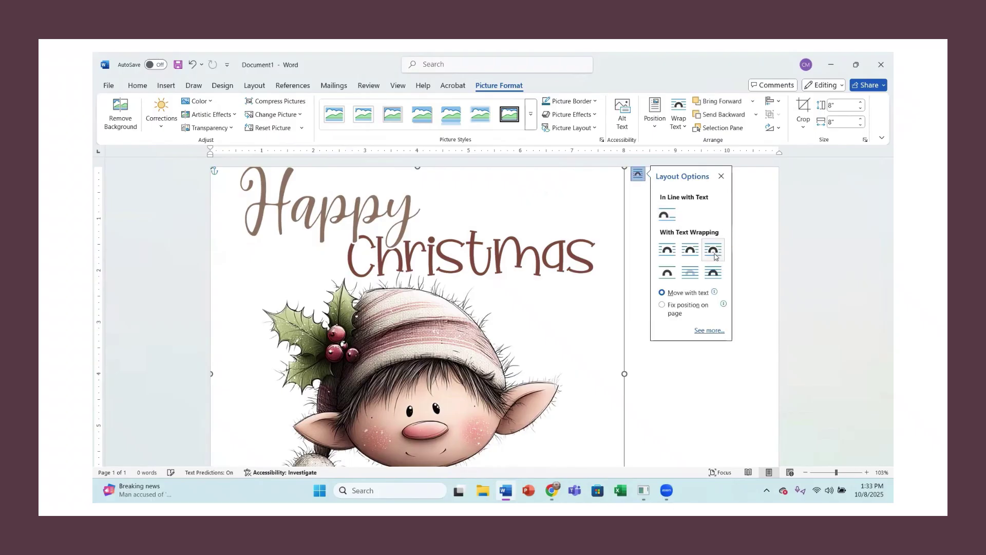
{"action": "left_click_drag", "start_coordinate": [410, 339], "coordinate": [464, 344]}
{"action": "scroll", "coordinate": [621, 341], "scroll_direction": "down", "scroll_amount": 1}
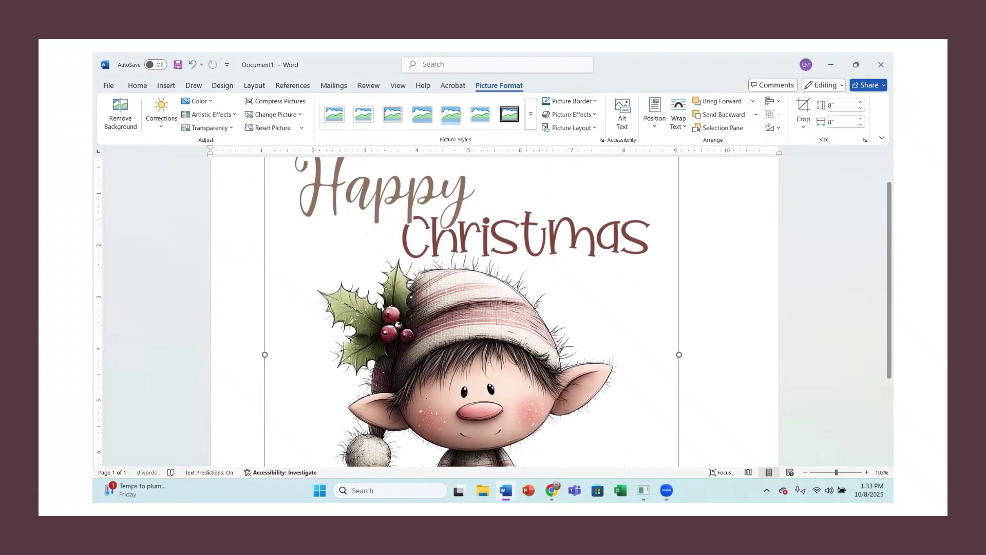
{"action": "left_click_drag", "start_coordinate": [836, 471], "coordinate": [828, 472]}
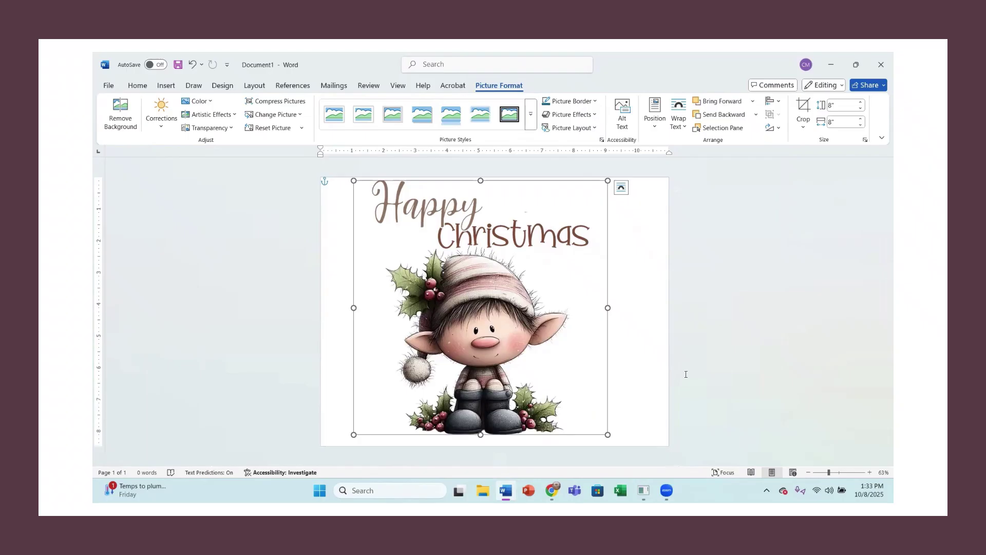
{"action": "left_click", "coordinate": [108, 86]}
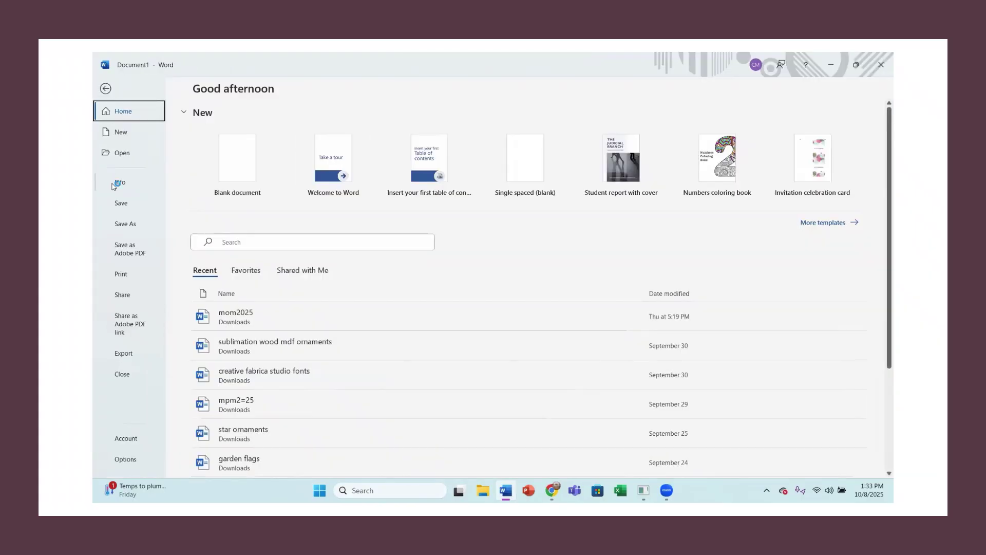
{"action": "left_click", "coordinate": [105, 89]}
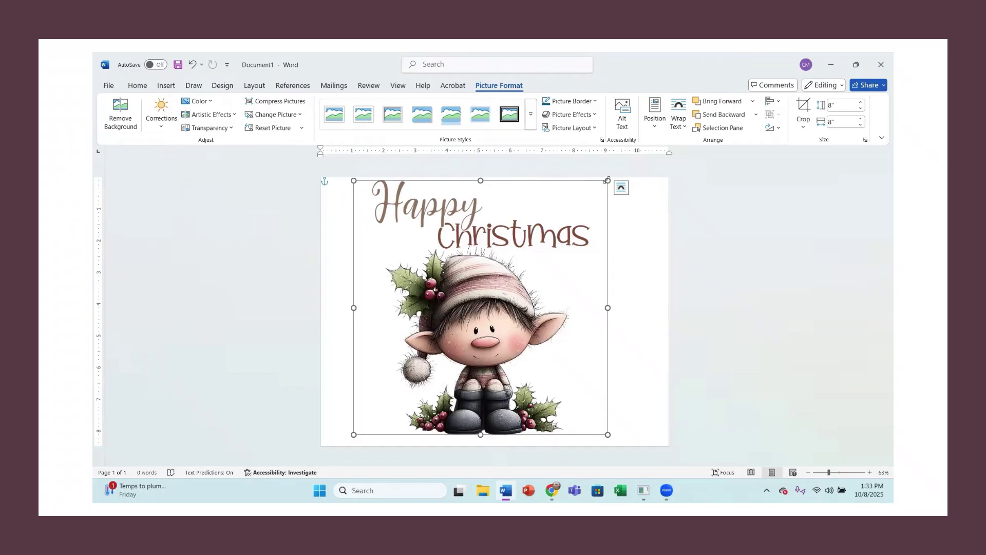
Resize the elf picture to 5" × 5" and move it to about the middle of the page
{"action": "left_click_drag", "start_coordinate": [607, 180], "coordinate": [503, 287]}
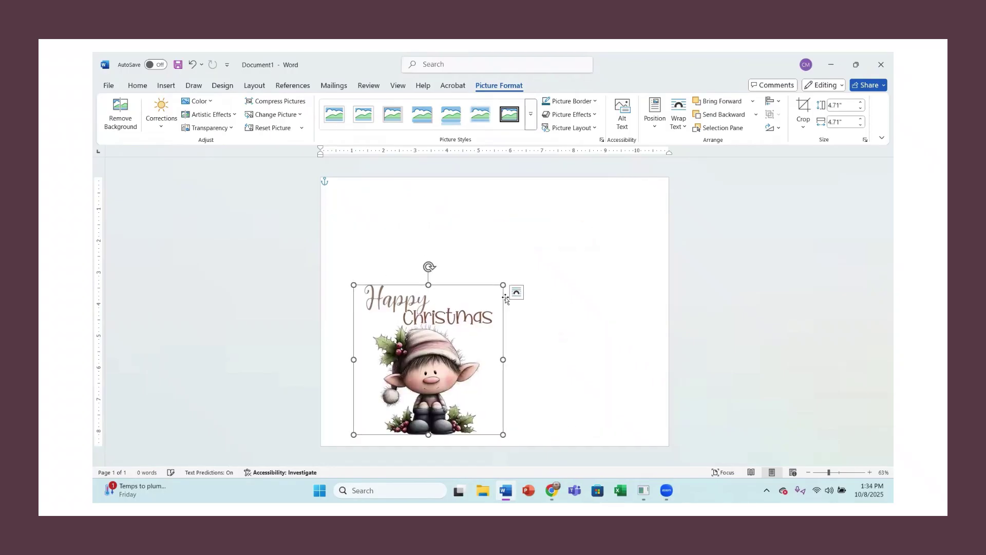
{"action": "left_click", "coordinate": [850, 104]}
{"action": "type", "text": "5"}
{"action": "key", "text": "Tab"}
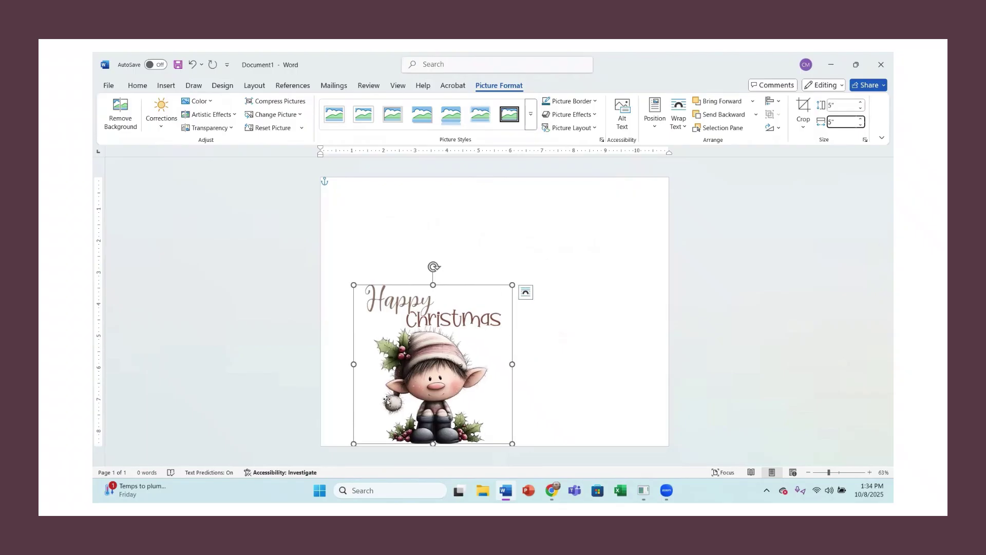
{"action": "left_click_drag", "start_coordinate": [433, 367], "coordinate": [499, 294]}
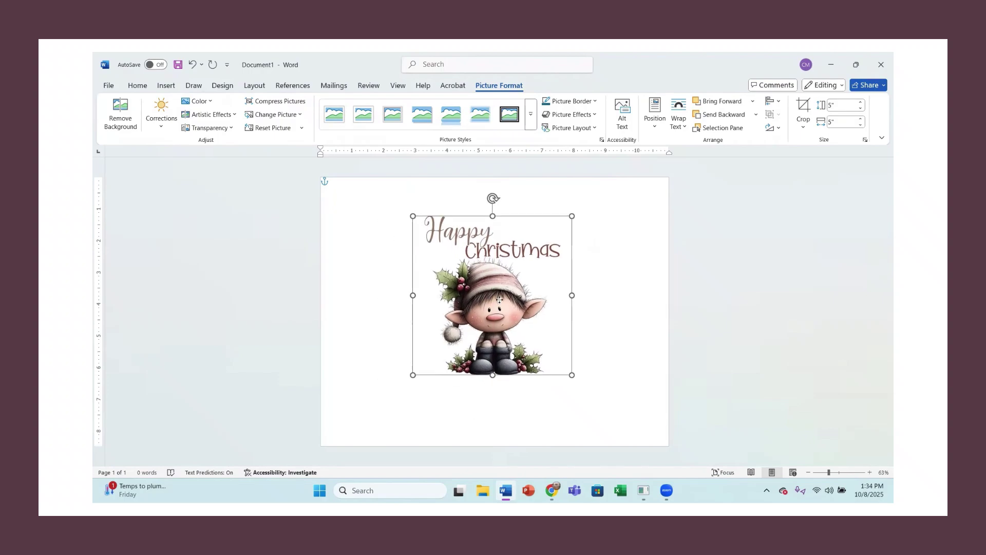
Enlarge the "Happy Christmas" elf picture to 8" × 8" on the landscape page
{"action": "left_click_drag", "start_coordinate": [572, 215], "coordinate": [610, 179]}
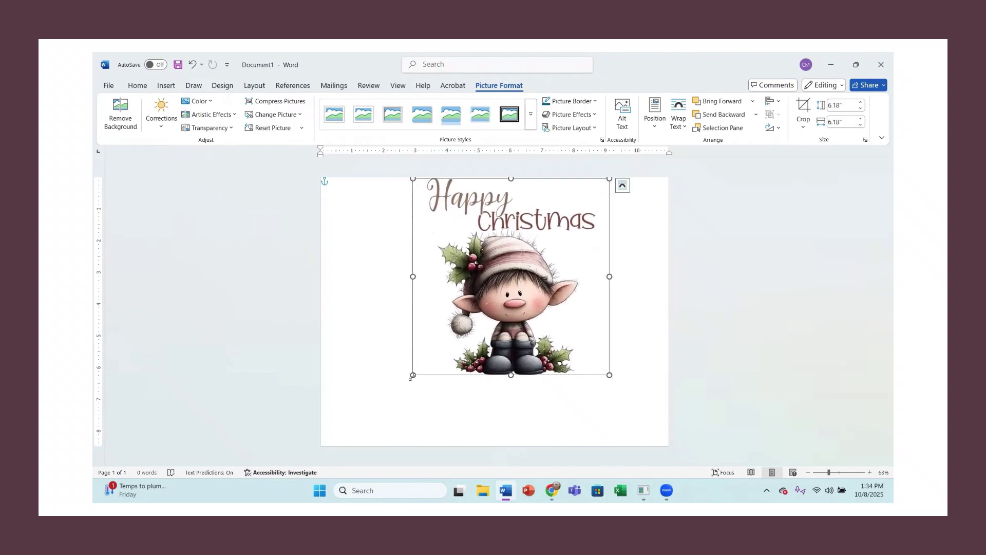
{"action": "left_click_drag", "start_coordinate": [409, 375], "coordinate": [355, 433]}
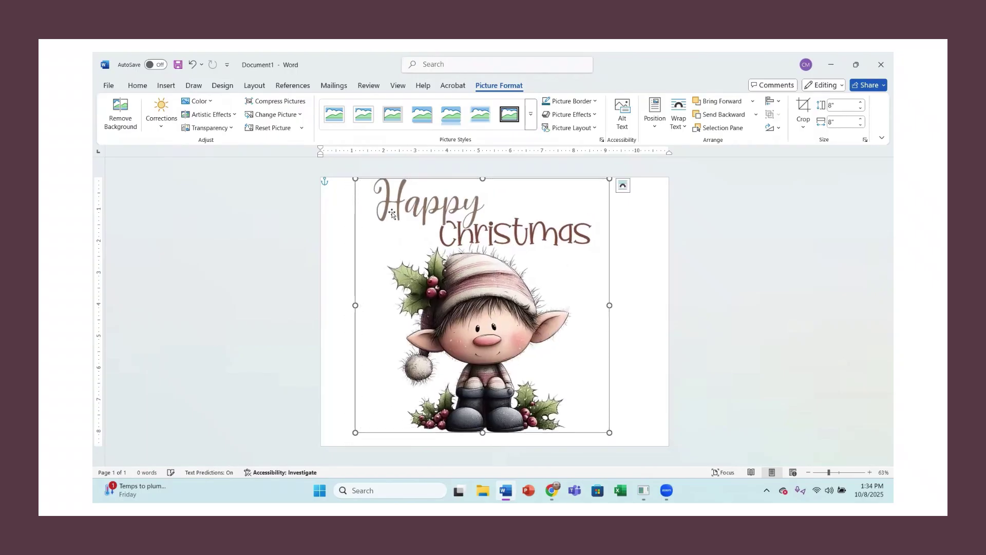
Open the document's print settings and choose the EPSON ET-2840 Series printer
{"action": "left_click", "coordinate": [108, 85]}
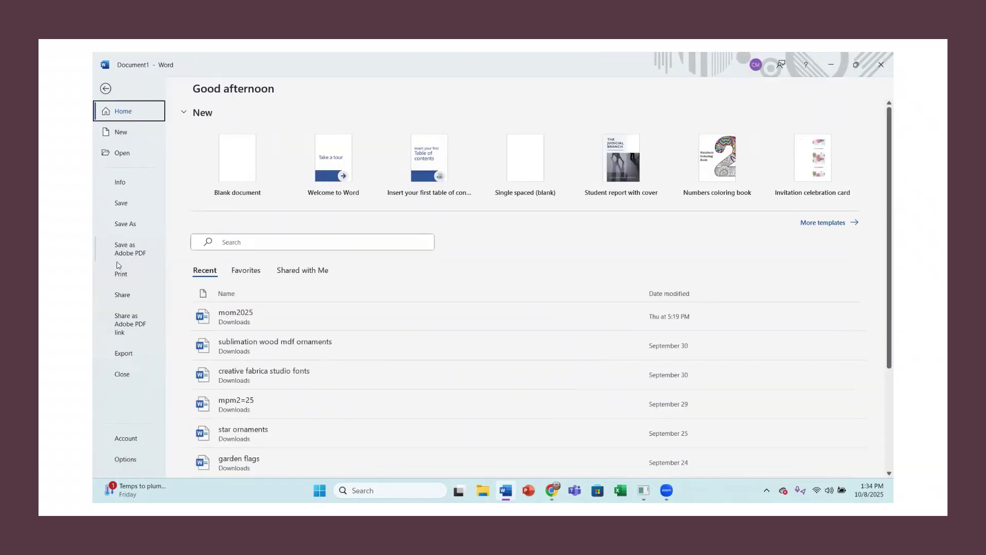
{"action": "left_click", "coordinate": [131, 271]}
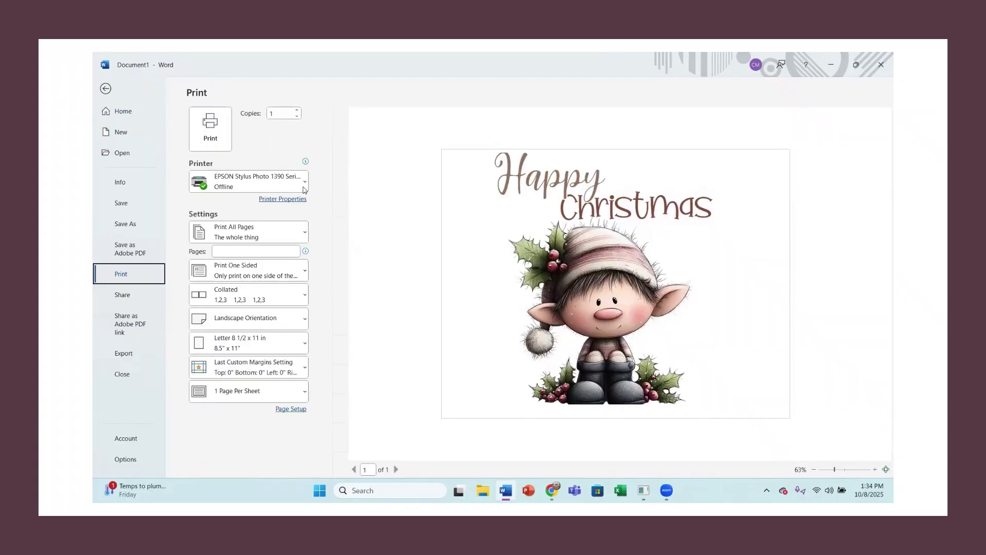
{"action": "left_click", "coordinate": [306, 186]}
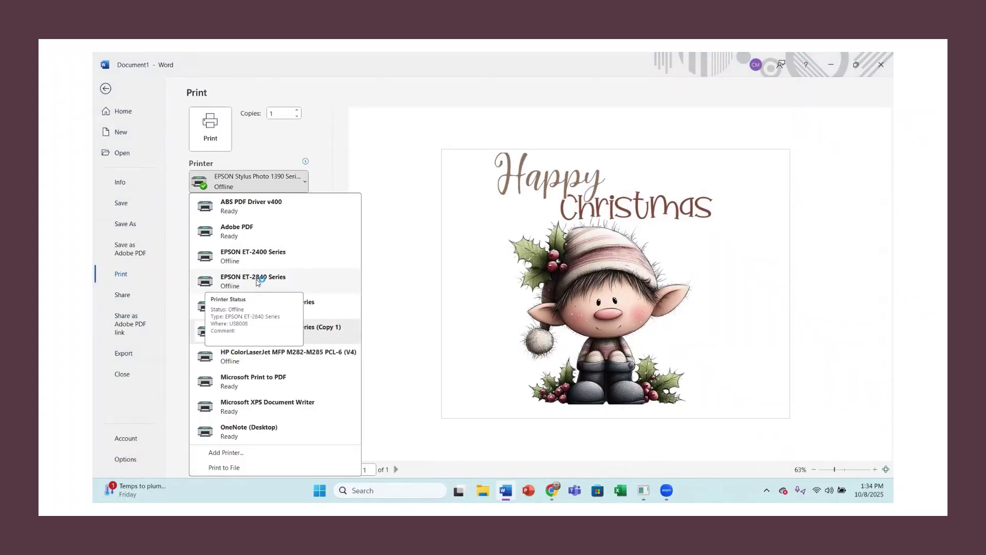
{"action": "left_click", "coordinate": [279, 281]}
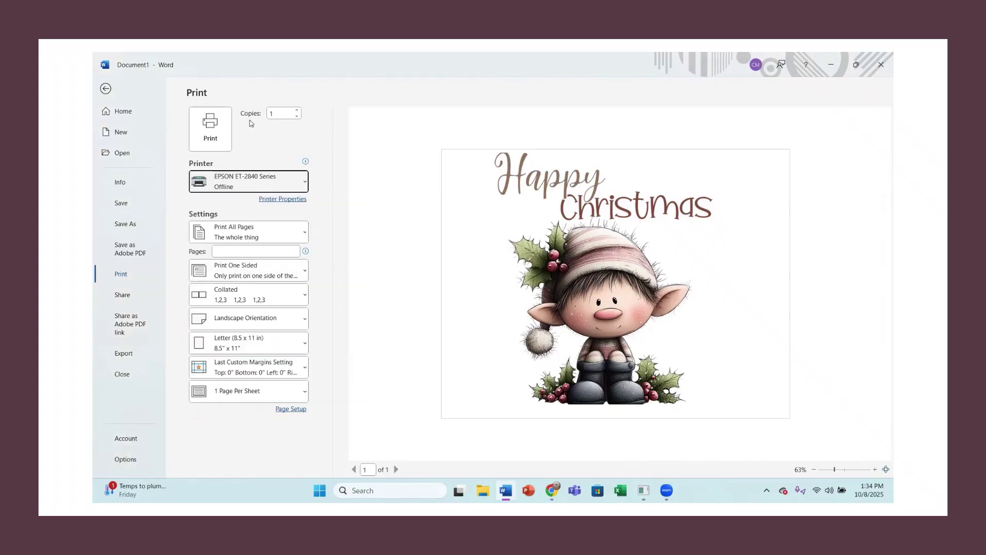
In the printer properties, set the paper type to Premium Presentation Paper Matte and the quality to High
{"action": "left_click", "coordinate": [276, 200]}
{"action": "left_click", "coordinate": [282, 154]}
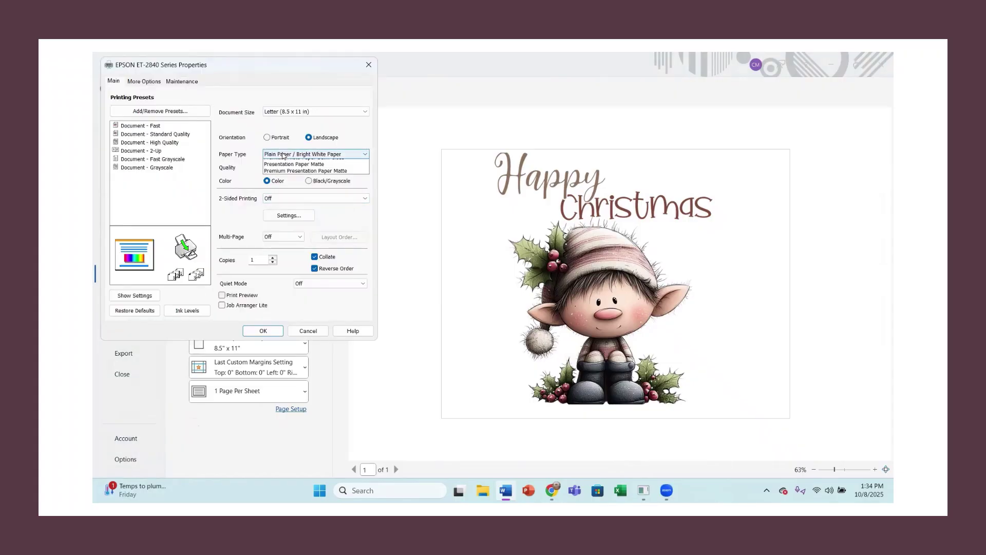
{"action": "left_click", "coordinate": [288, 204]}
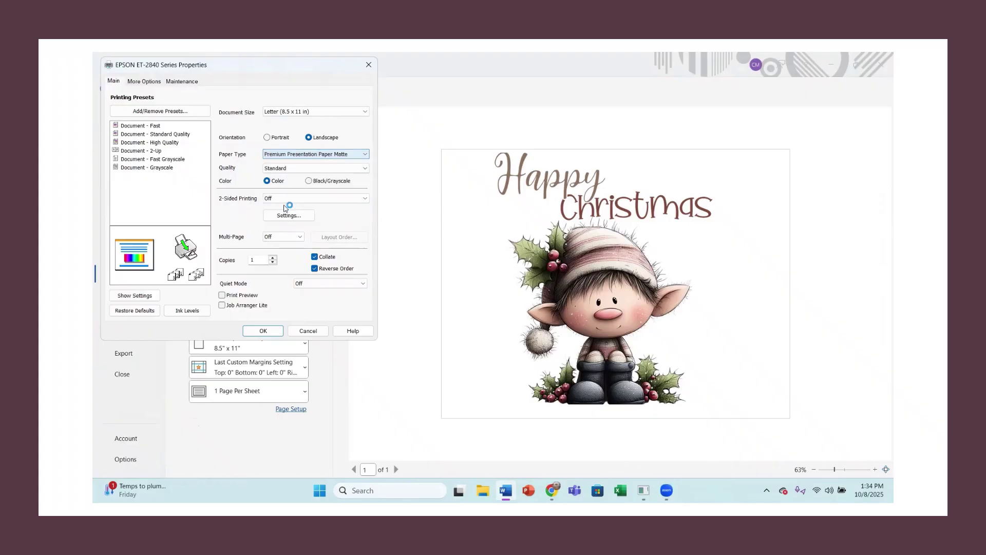
{"action": "left_click", "coordinate": [290, 169]}
{"action": "left_click", "coordinate": [290, 186]}
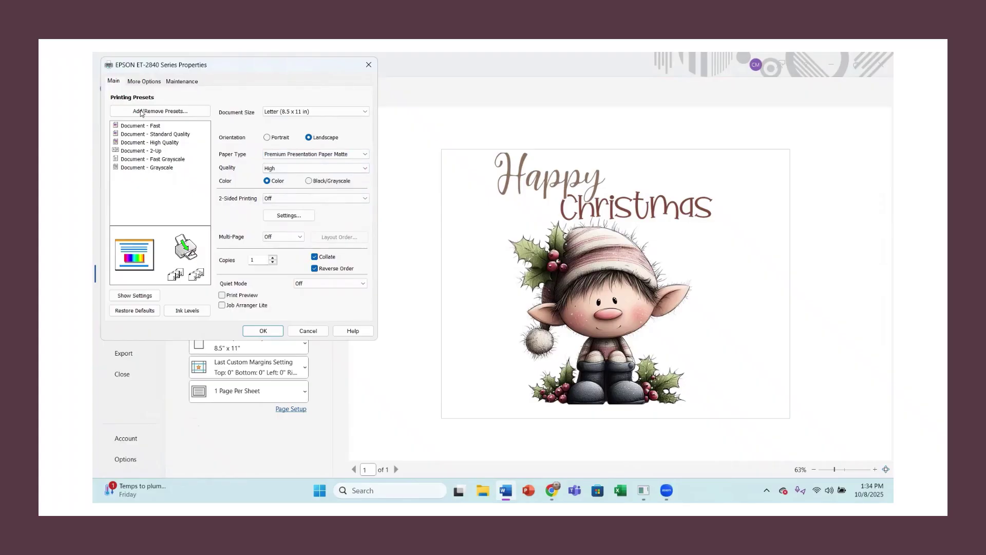
Turn off Bidirectional Printing and turn on Mirror Image in the printer's additional settings
{"action": "left_click", "coordinate": [146, 81]}
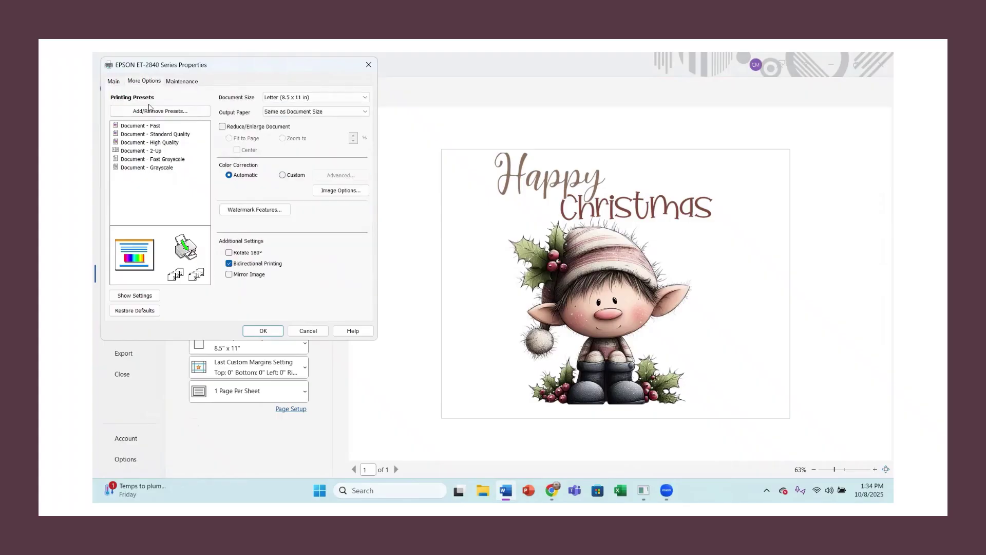
{"action": "left_click", "coordinate": [229, 264]}
{"action": "left_click", "coordinate": [228, 275]}
Set Emphasize Text to Emphasize More, enable Emphasize Thin Lines in the image options, and apply the printer properties
{"action": "left_click", "coordinate": [343, 191]}
{"action": "left_click", "coordinate": [215, 130]}
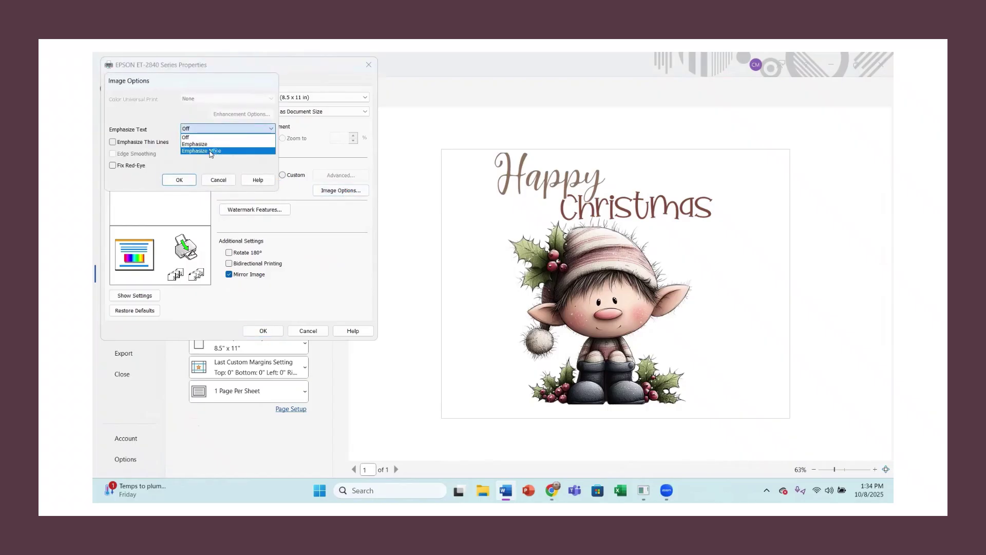
{"action": "left_click", "coordinate": [210, 151]}
{"action": "left_click", "coordinate": [111, 134]}
{"action": "left_click", "coordinate": [112, 142]}
{"action": "left_click", "coordinate": [180, 181]}
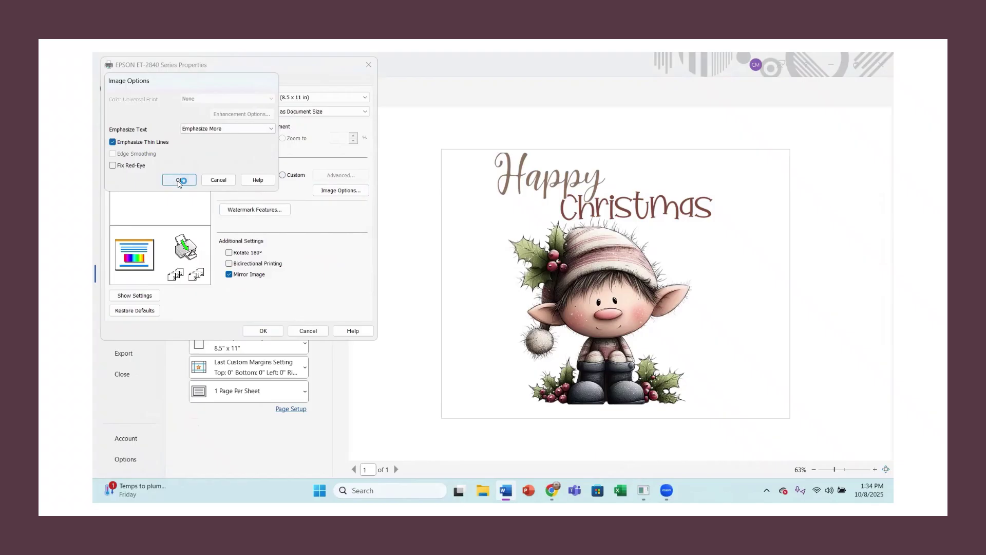
{"action": "left_click", "coordinate": [263, 331]}
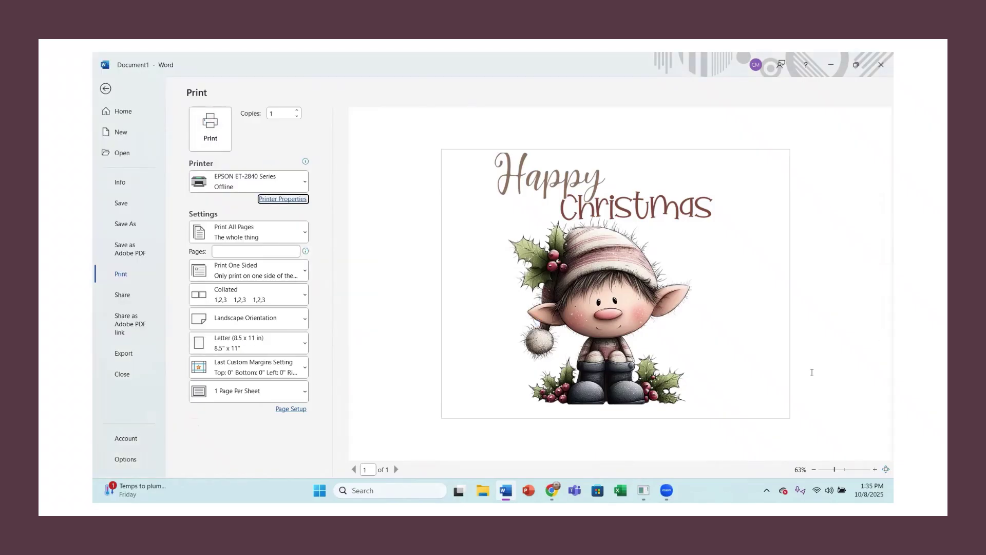
Switch to InkSonic and import picture 8, the "Believe" elf, from the turning point folder in Downloads
{"action": "mouse_move", "coordinate": [643, 490]}
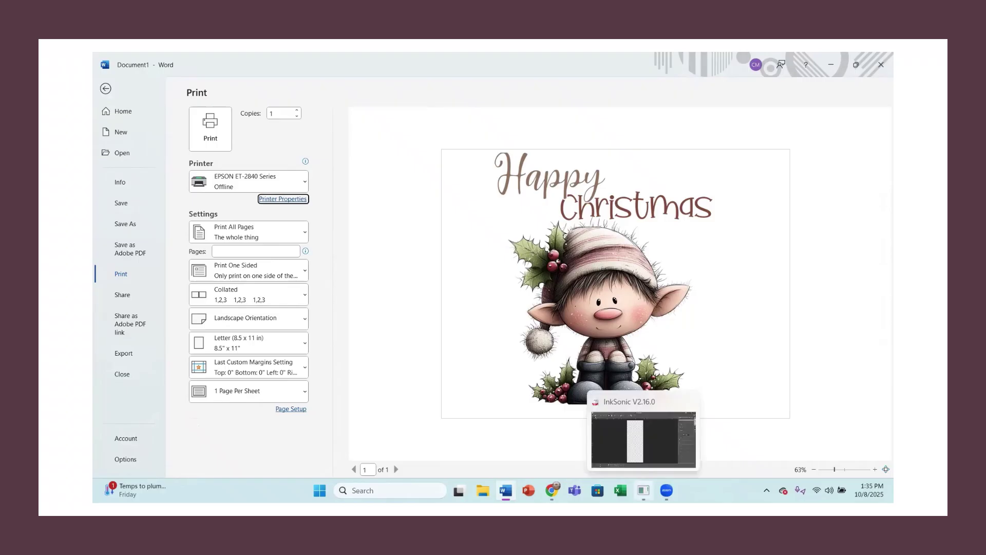
{"action": "left_click", "coordinate": [621, 447]}
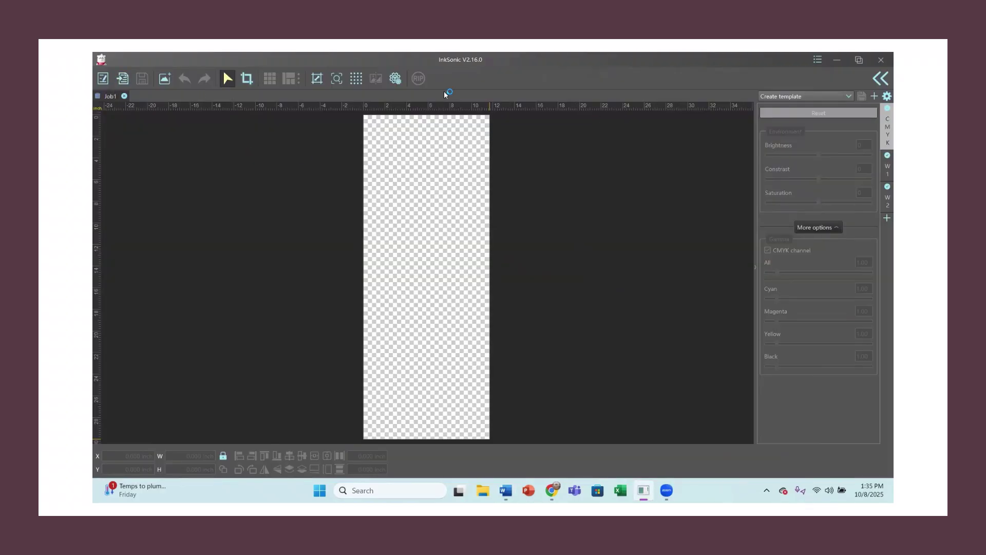
{"action": "left_click", "coordinate": [166, 80]}
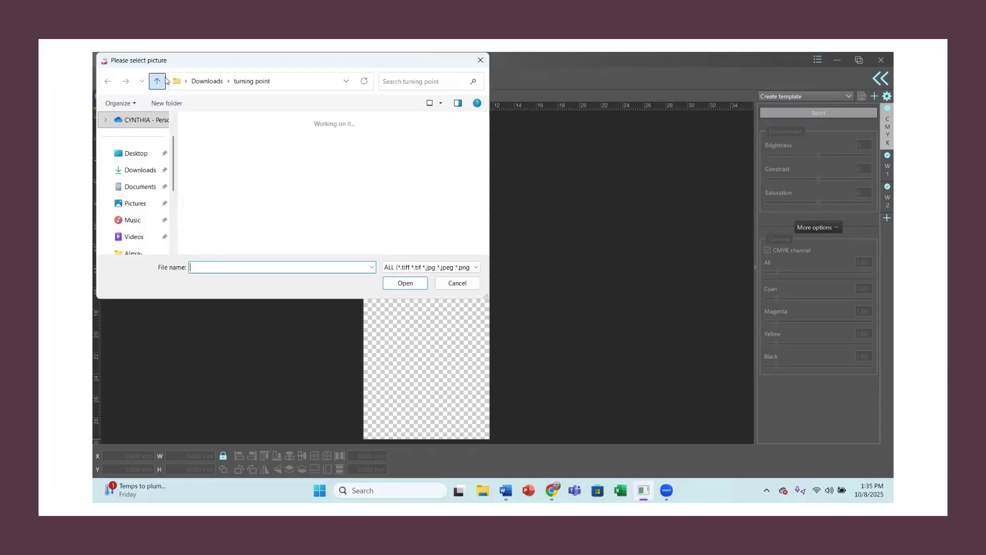
{"action": "left_click", "coordinate": [214, 154]}
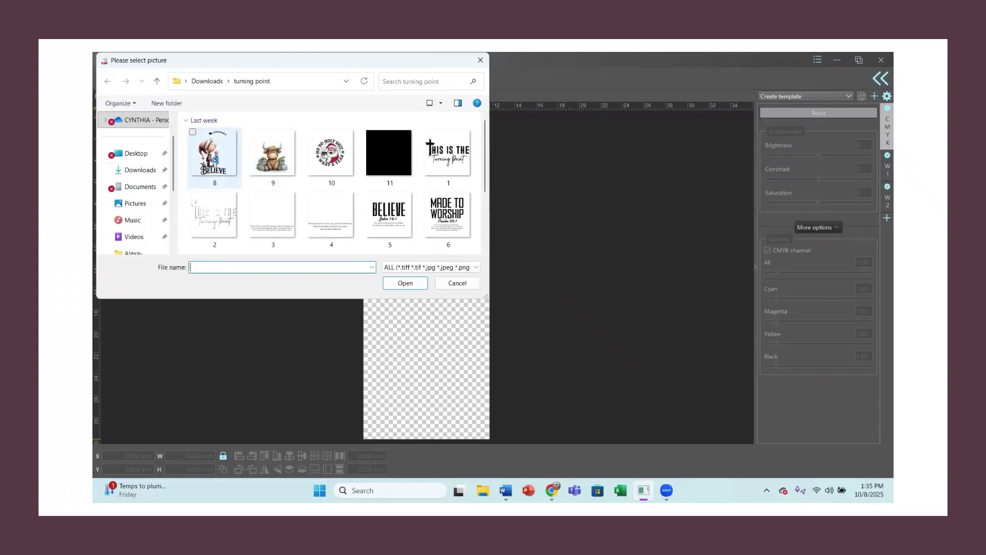
{"action": "left_click", "coordinate": [397, 287]}
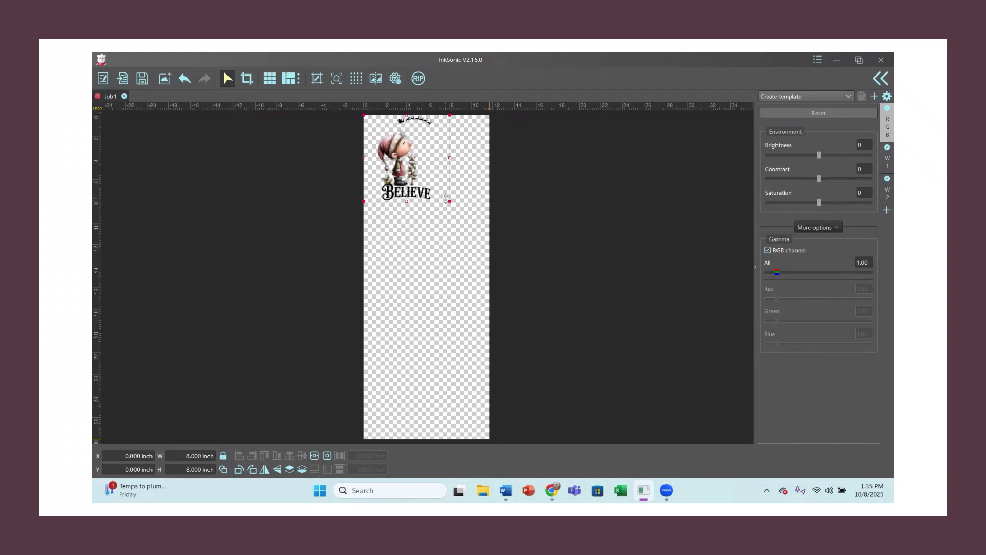
Shrink the "Believe" elf picture to about 4.7 × 4.7 inches and open the RIP job's print preview
{"action": "left_click_drag", "start_coordinate": [446, 201], "coordinate": [446, 168]}
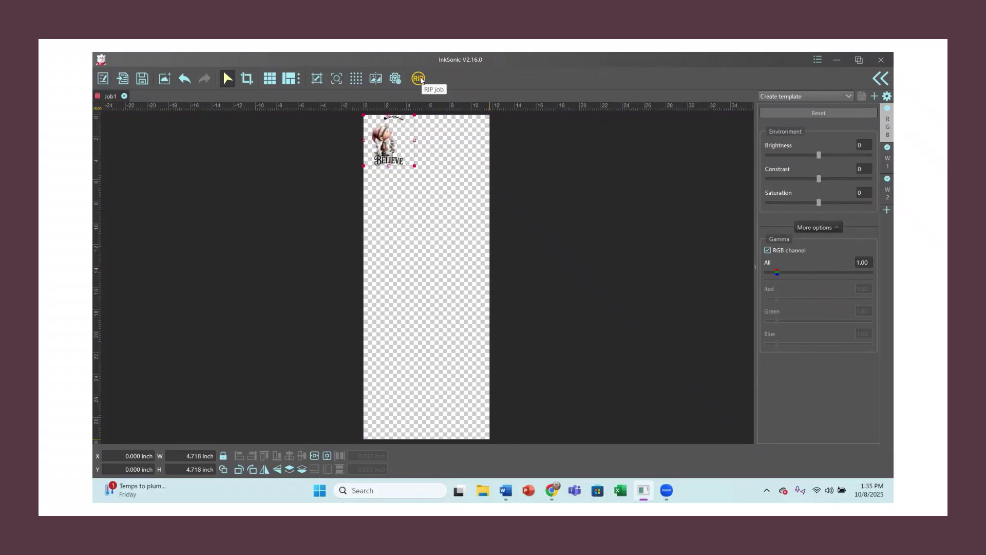
{"action": "left_click", "coordinate": [419, 79]}
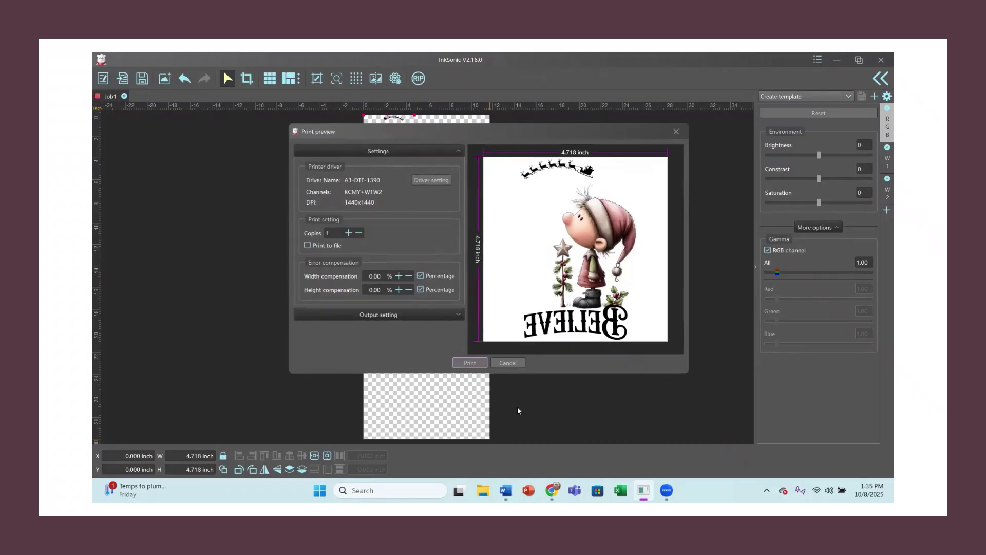